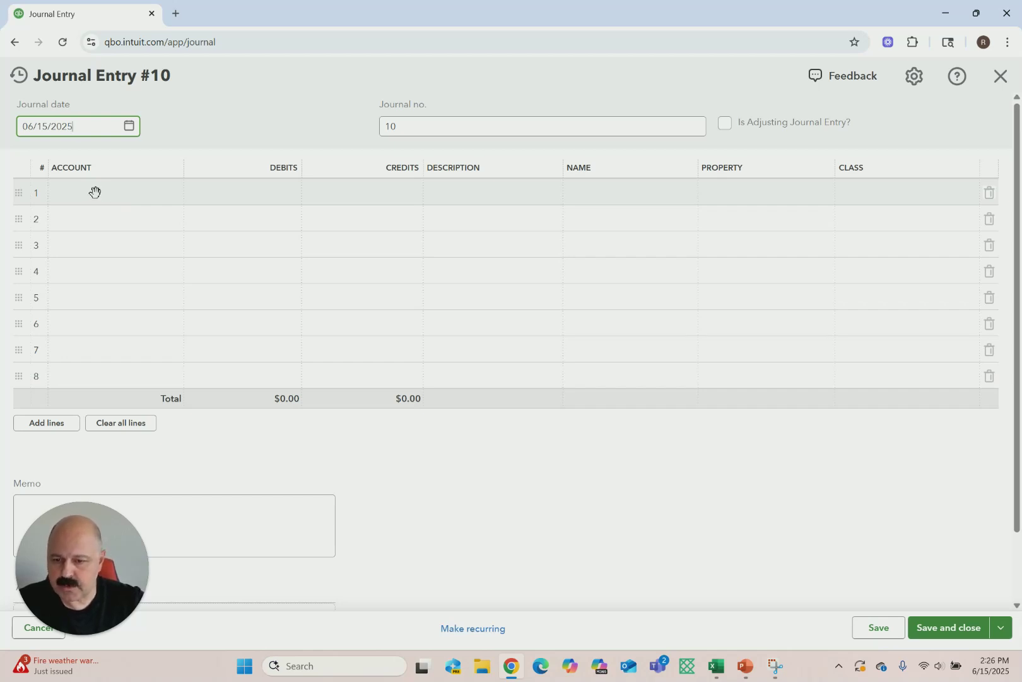
On the first journal line, debit $10,000 to 1110000 Trust account with the description Security deposit
left_click(95, 192)
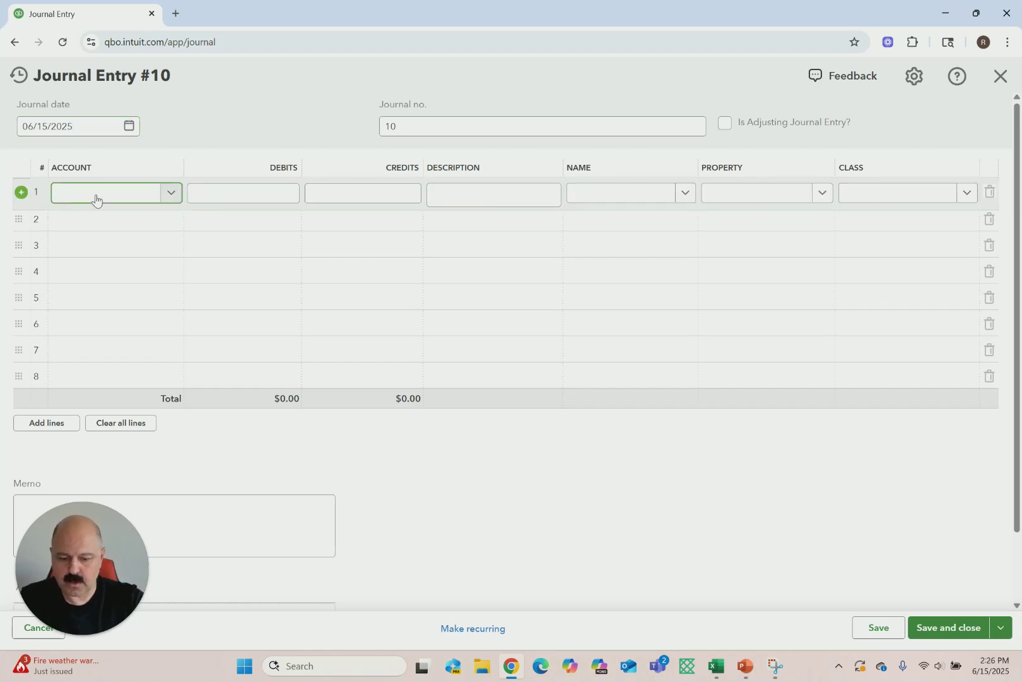
type("trus")
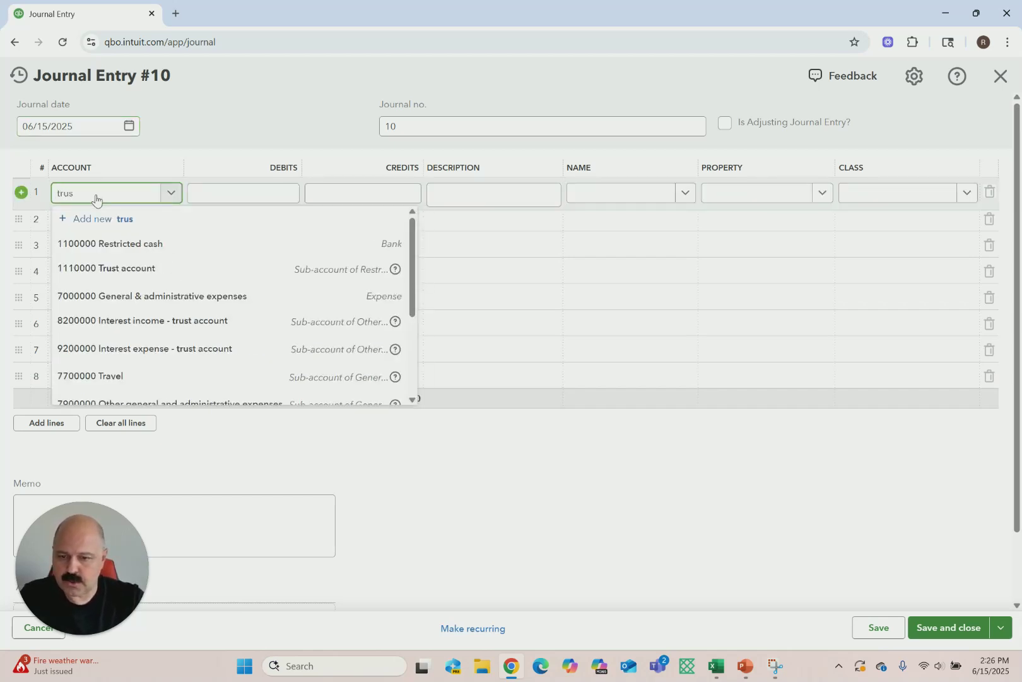
type("t")
left_click(103, 245)
left_click(239, 198)
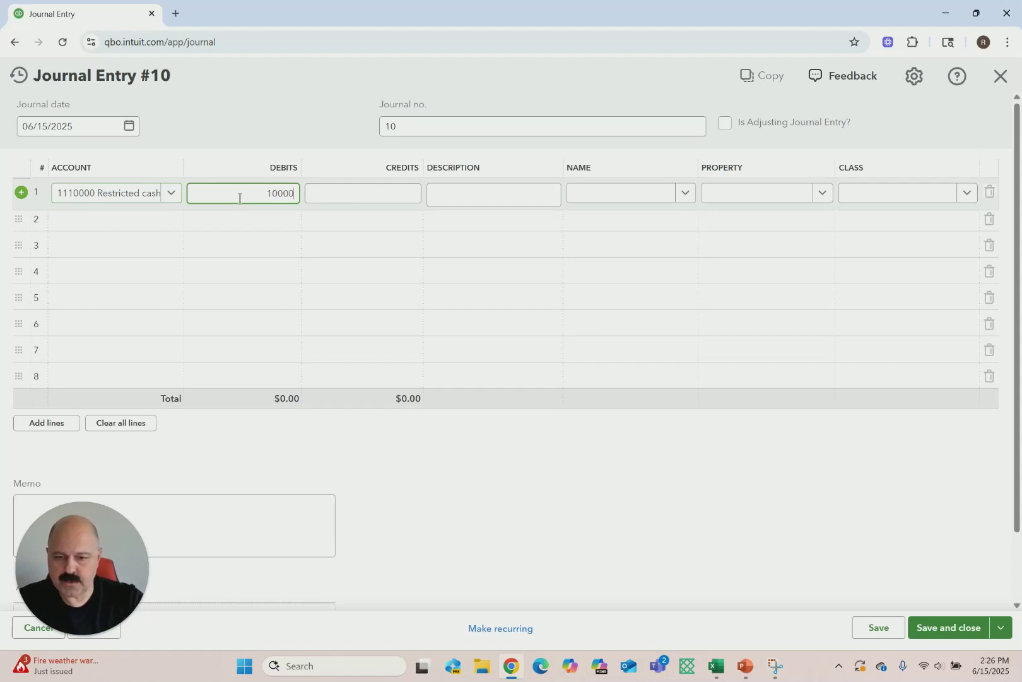
left_click(370, 183)
left_click(461, 194)
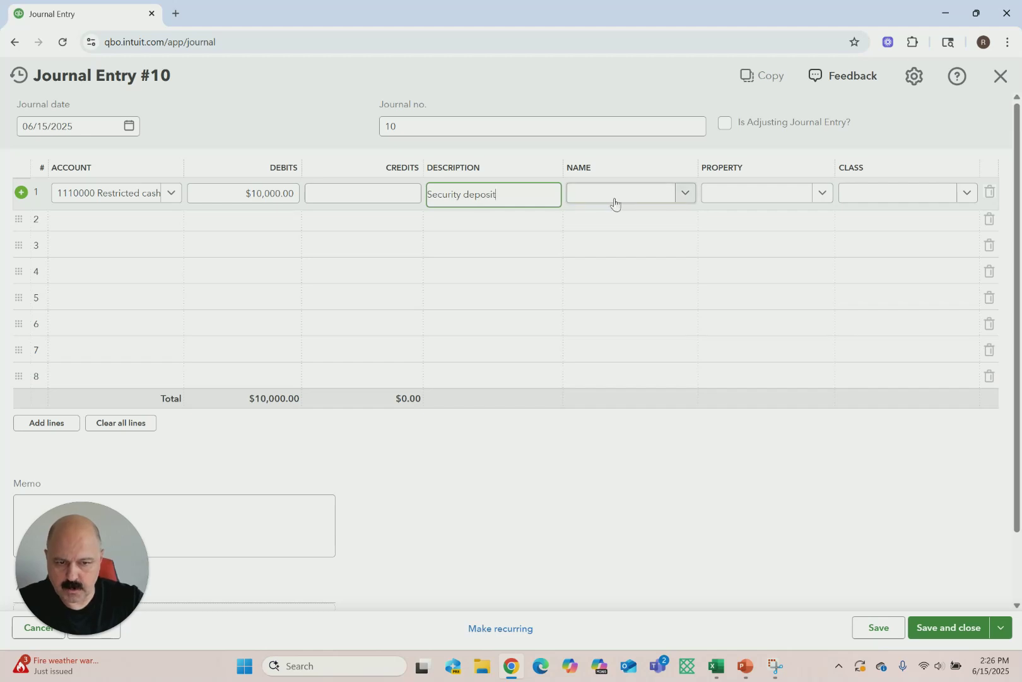
Assign Tenant 1, the Plaza 1 property's Unit 1 and the Retail class to the first journal line
left_click(688, 199)
left_click(686, 194)
left_click(686, 194)
left_click(587, 247)
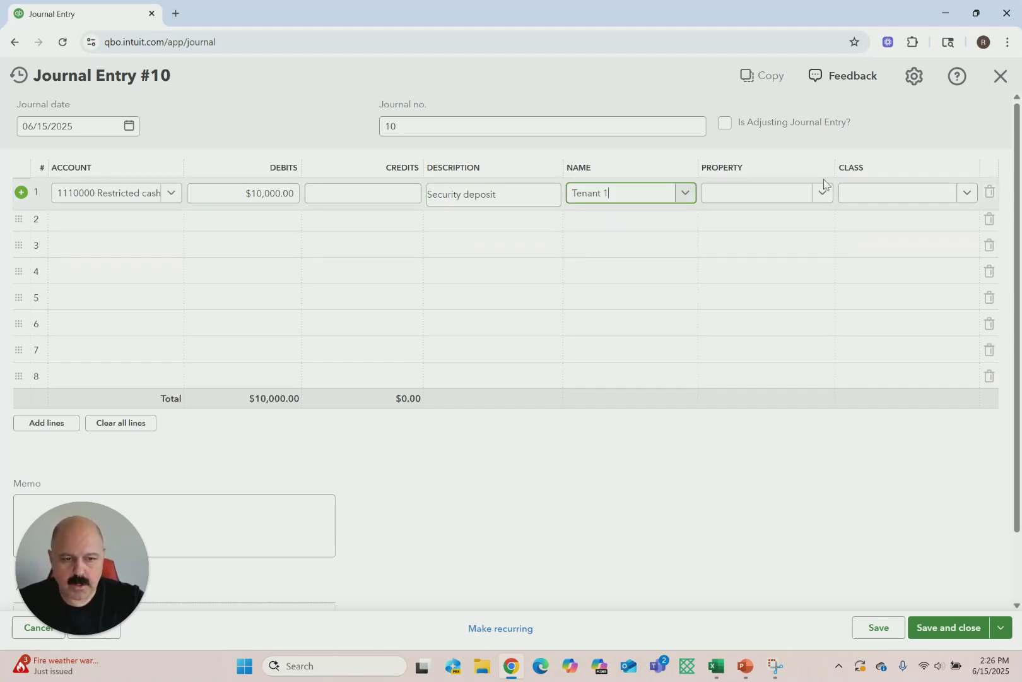
left_click(822, 194)
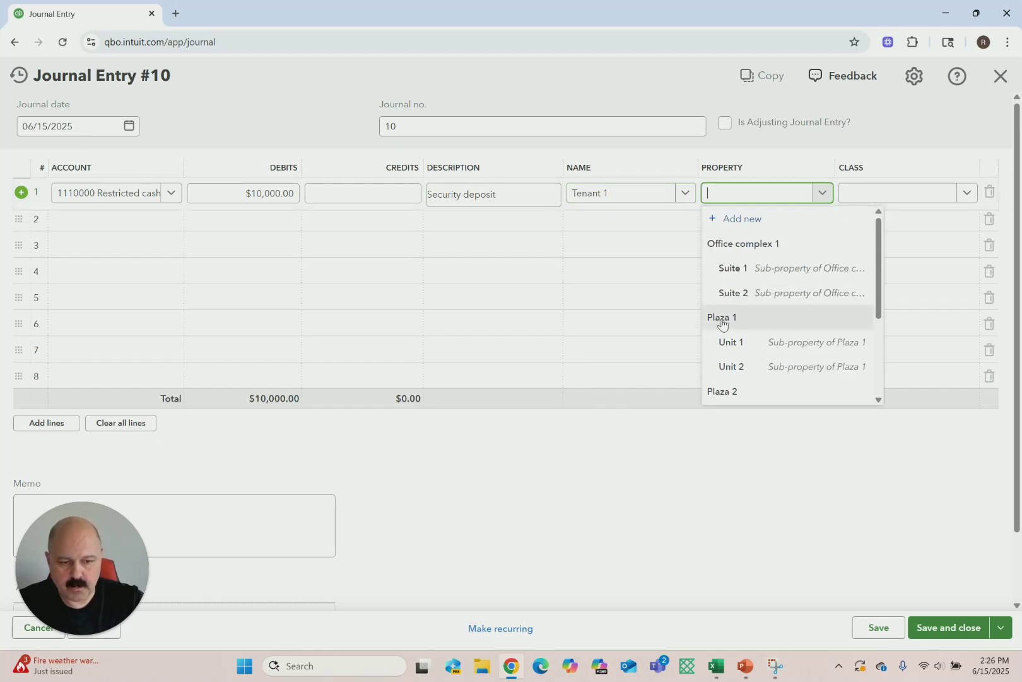
left_click(727, 342)
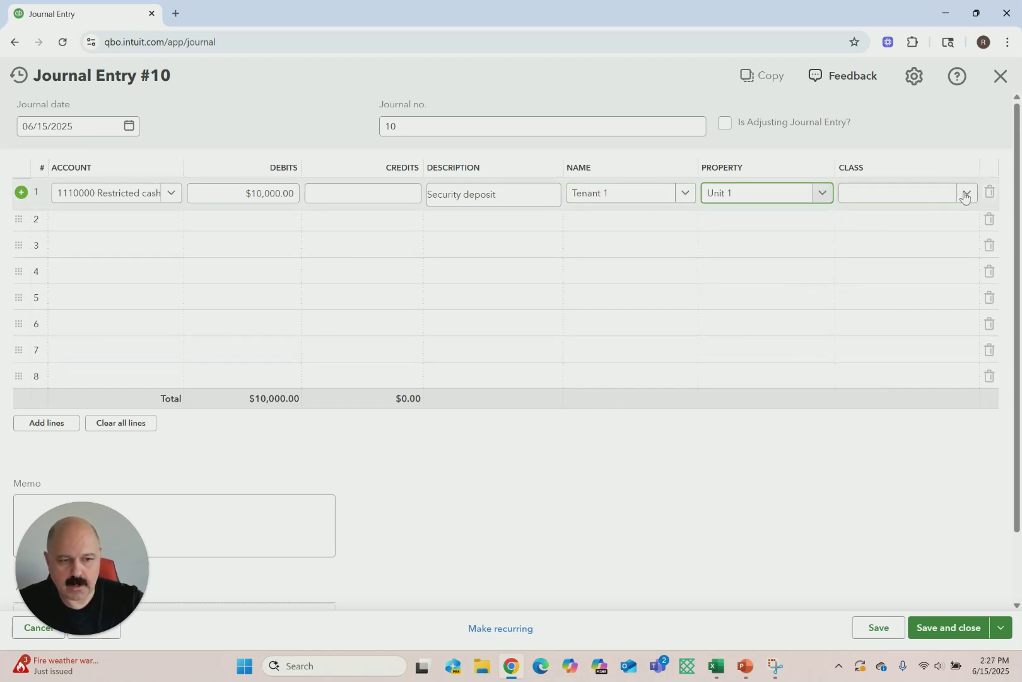
left_click(965, 193)
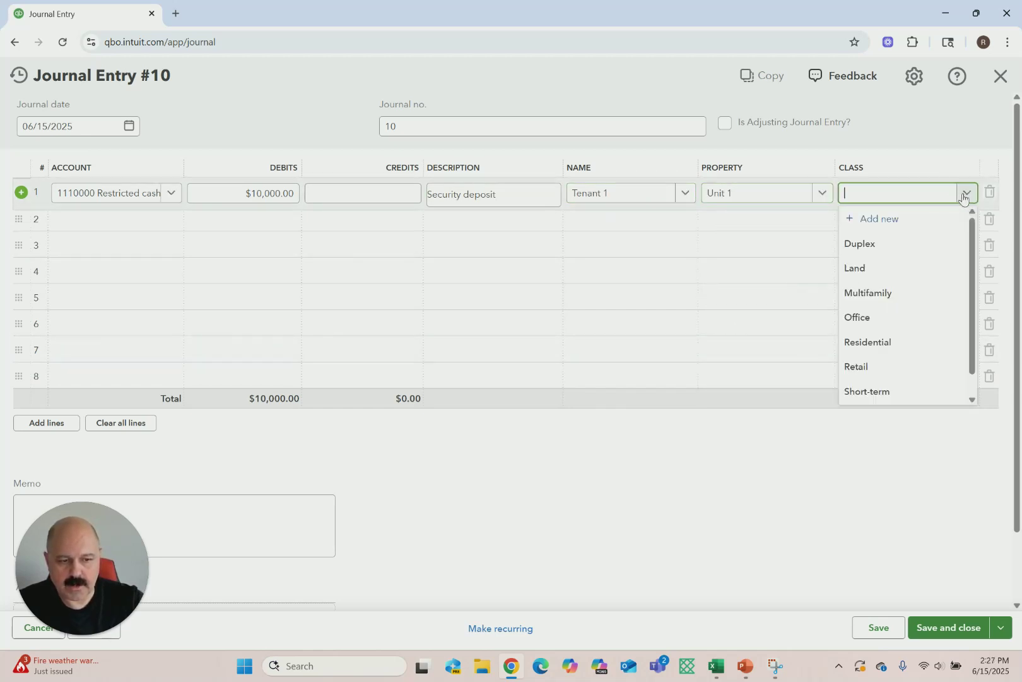
left_click(859, 368)
On the second journal line, credit $10,000 to the long-term 2710000 Tenant security deposits account, keeping the description Security deposit
left_click_drag(129, 224, 121, 224)
left_click(112, 219)
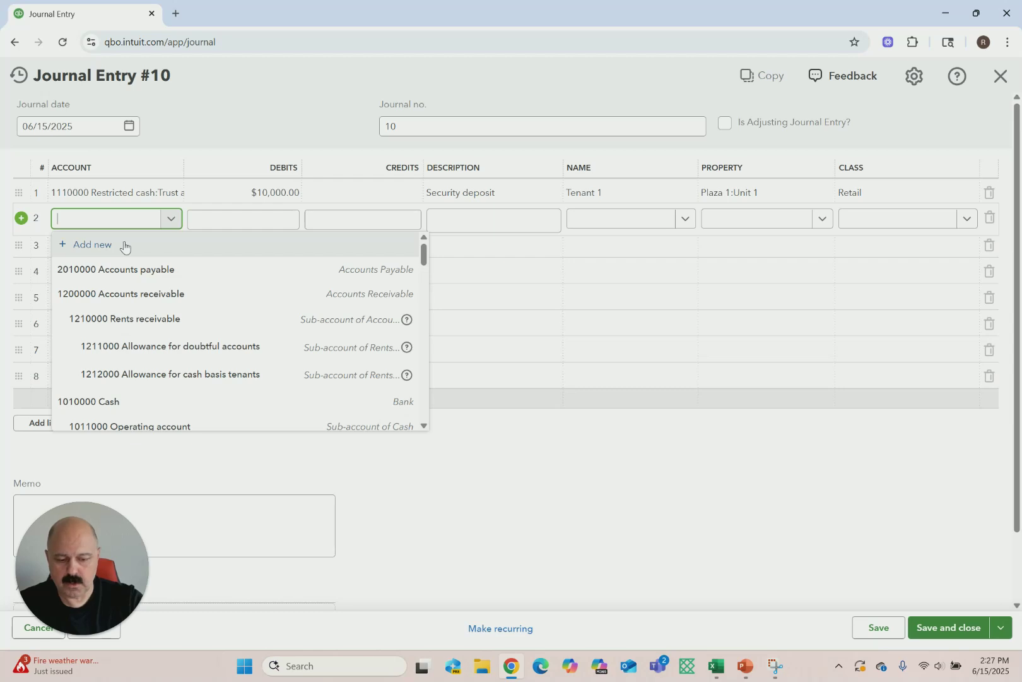
type("sec")
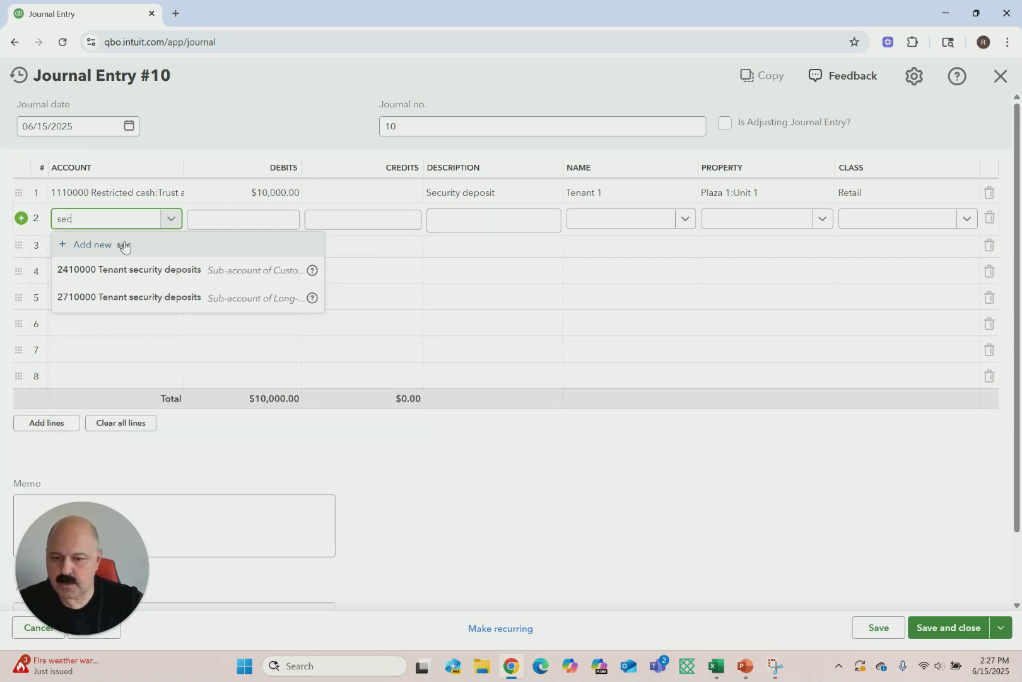
left_click(119, 298)
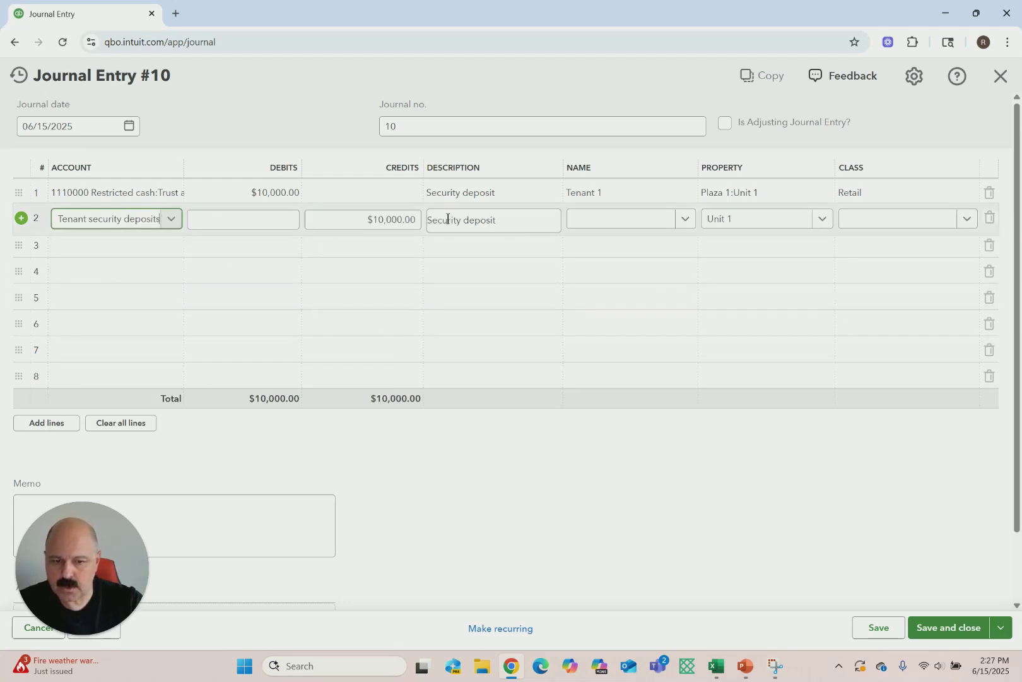
mouse_move(507, 223)
left_mouse_down()
mouse_move(427, 224)
mouse_move(510, 221)
left_mouse_up()
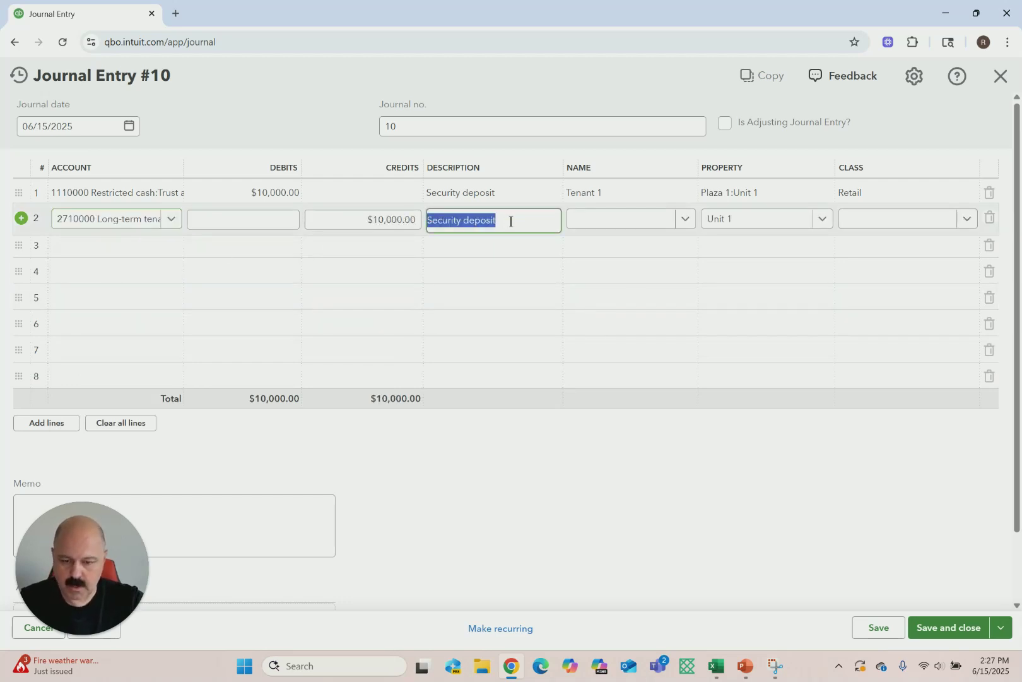
Assign Tenant 1, Unit 1 and the Retail class to the second line, and save and close the journal entry
left_click(685, 220)
left_click(596, 269)
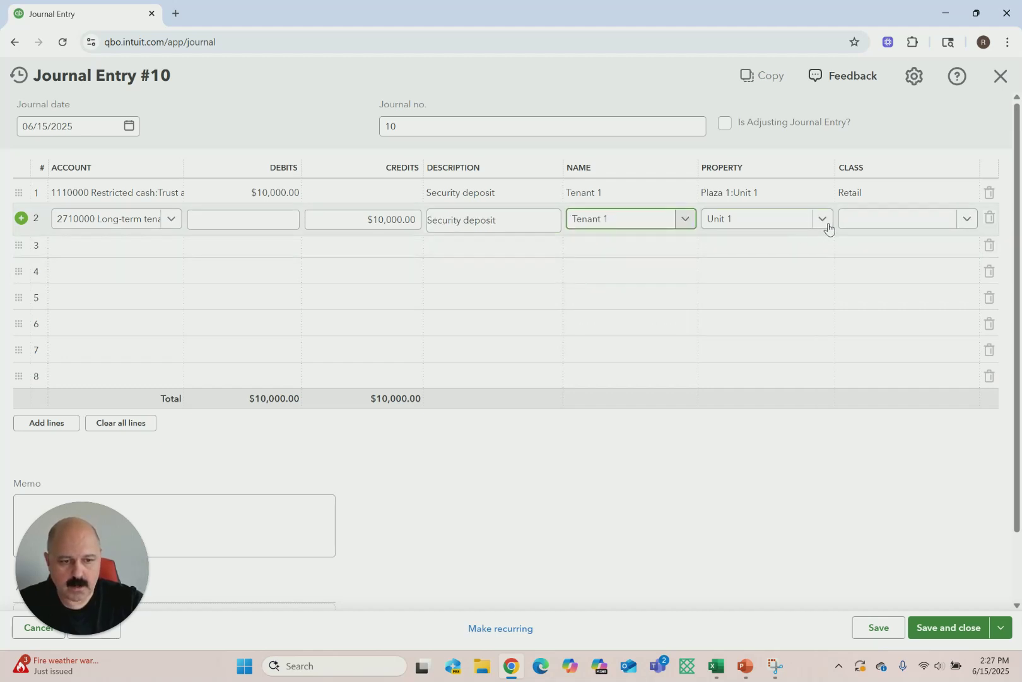
left_click(823, 221)
left_click(734, 367)
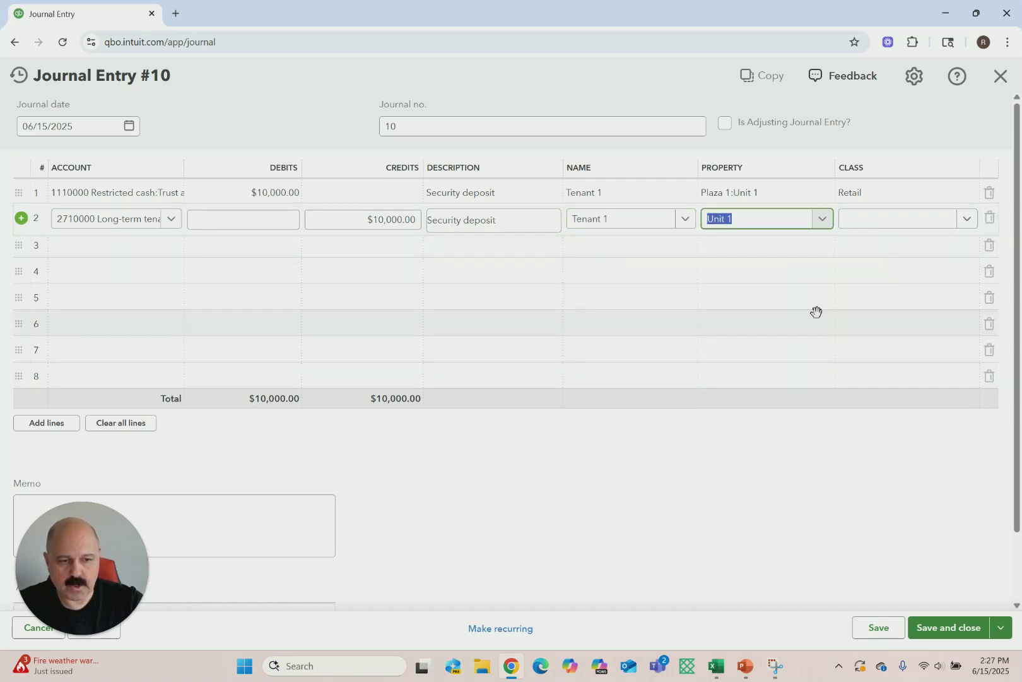
left_click(966, 221)
left_click(869, 393)
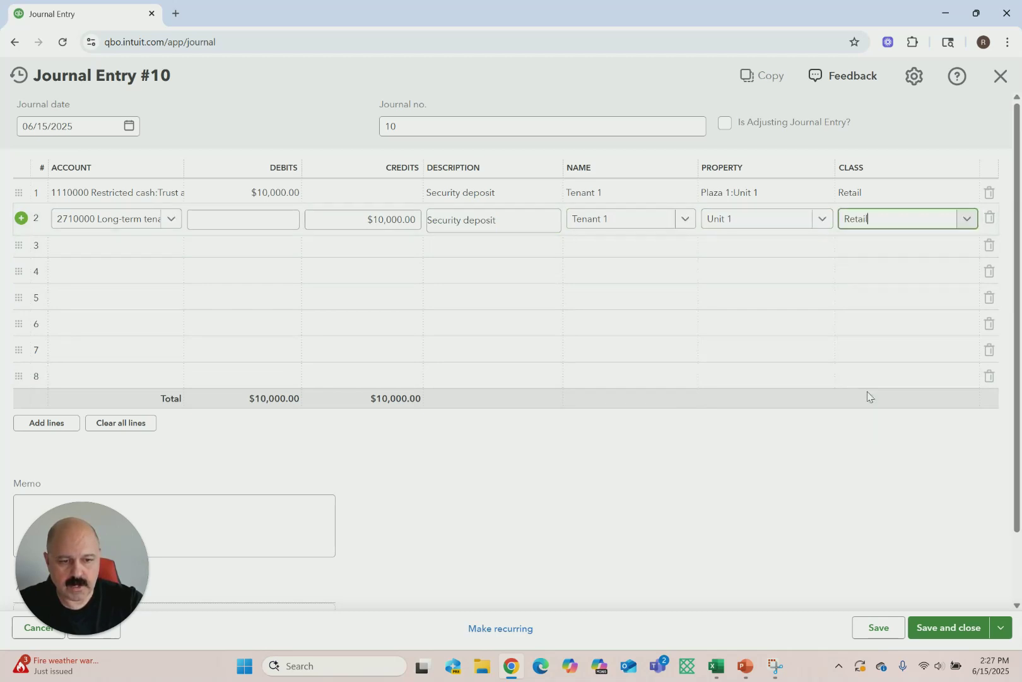
left_click(943, 629)
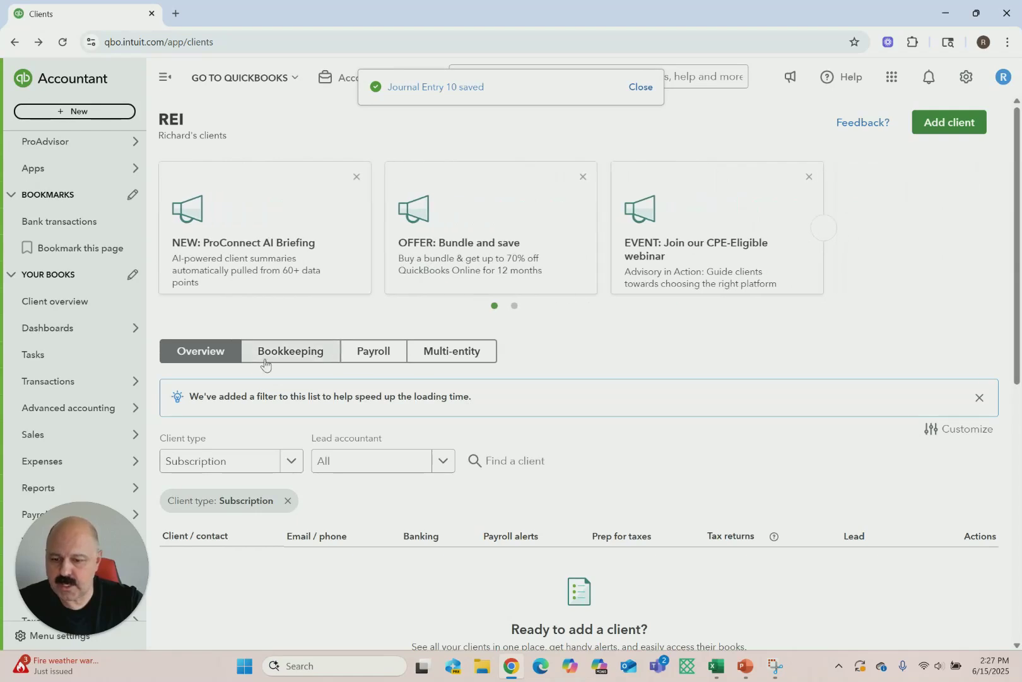
Open the Profit and Loss standard report and run it for All Dates
mouse_move(120, 428)
mouse_move(57, 492)
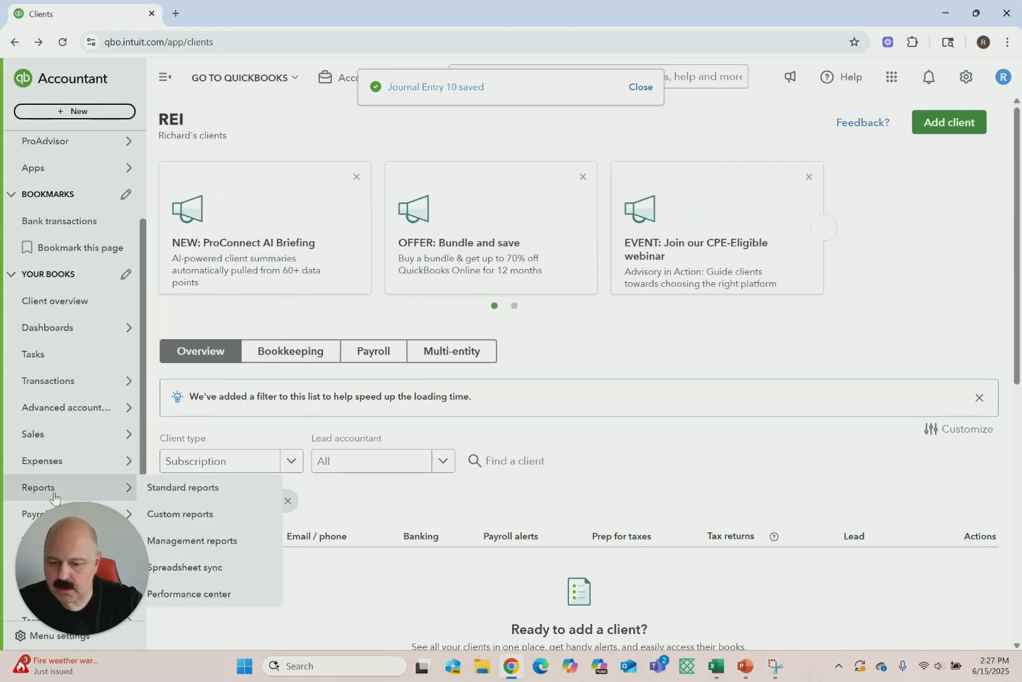
left_click(164, 497)
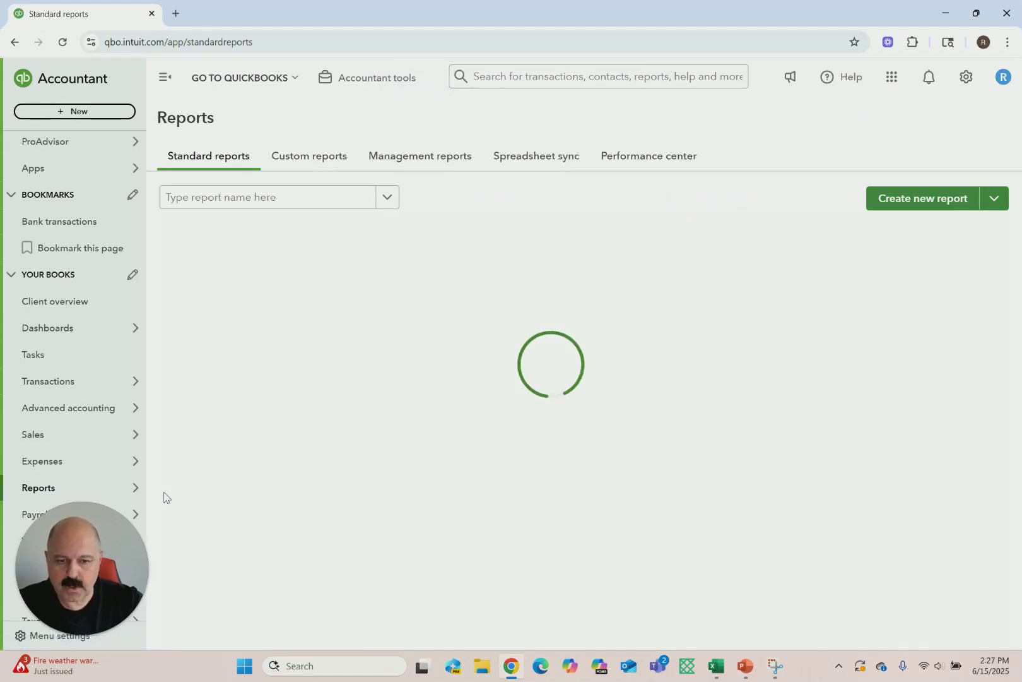
left_click(609, 270)
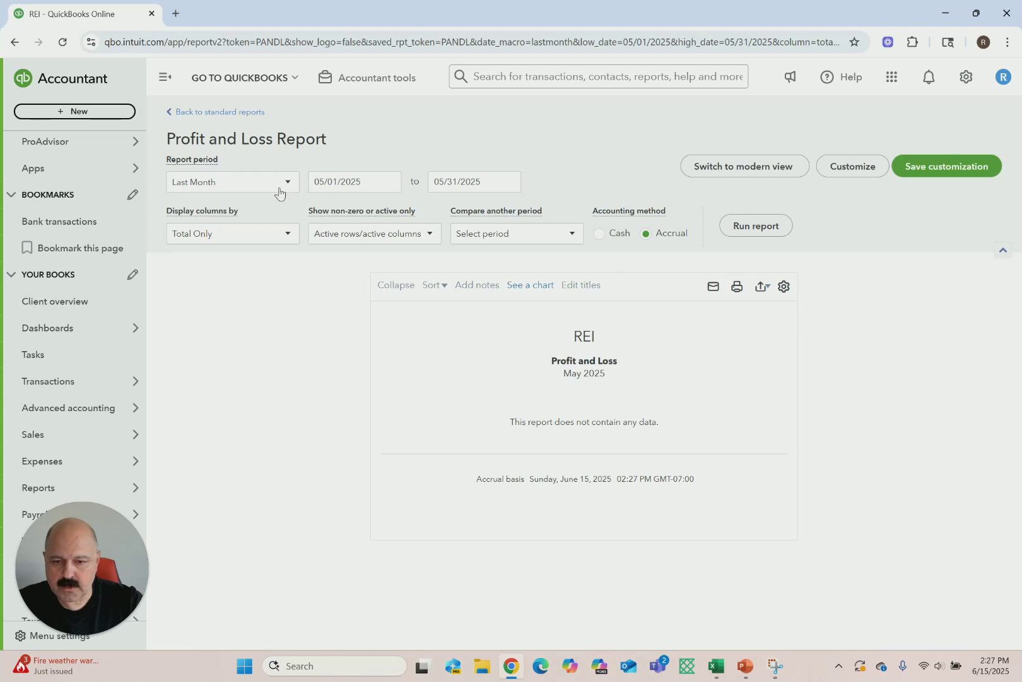
left_click(289, 183)
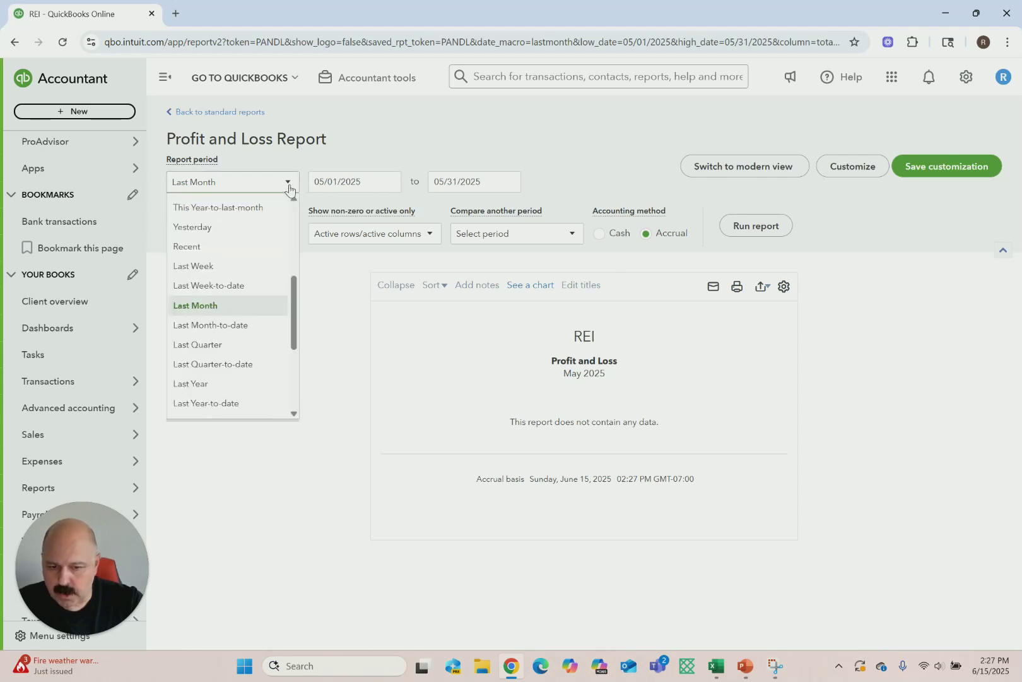
scroll(294, 247, "up", 1)
scroll(293, 247, "up", 3)
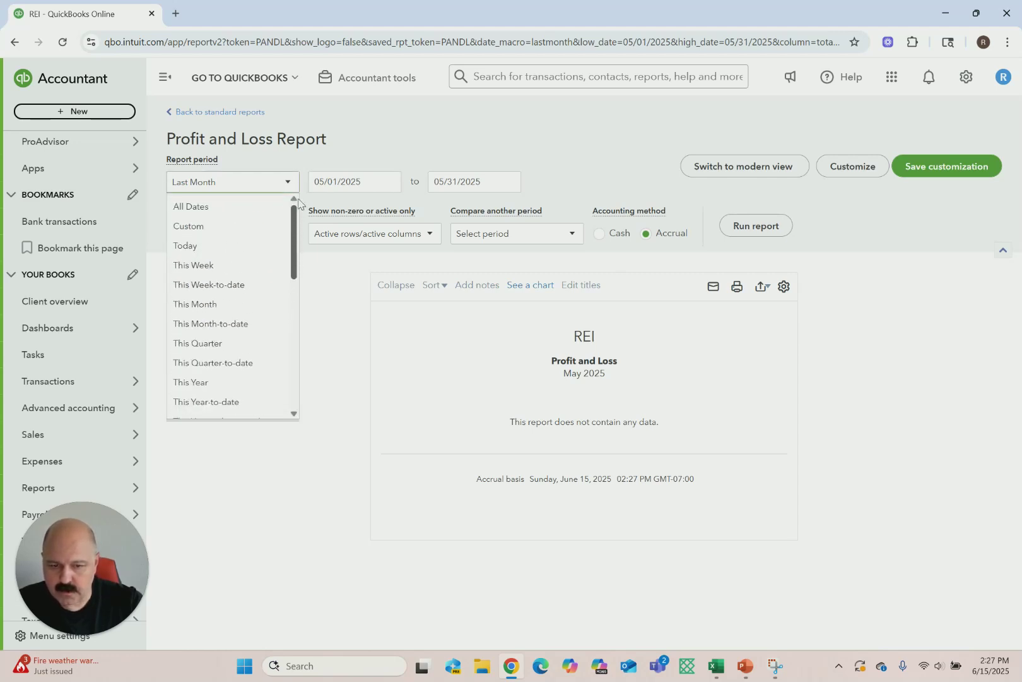
left_click(194, 208)
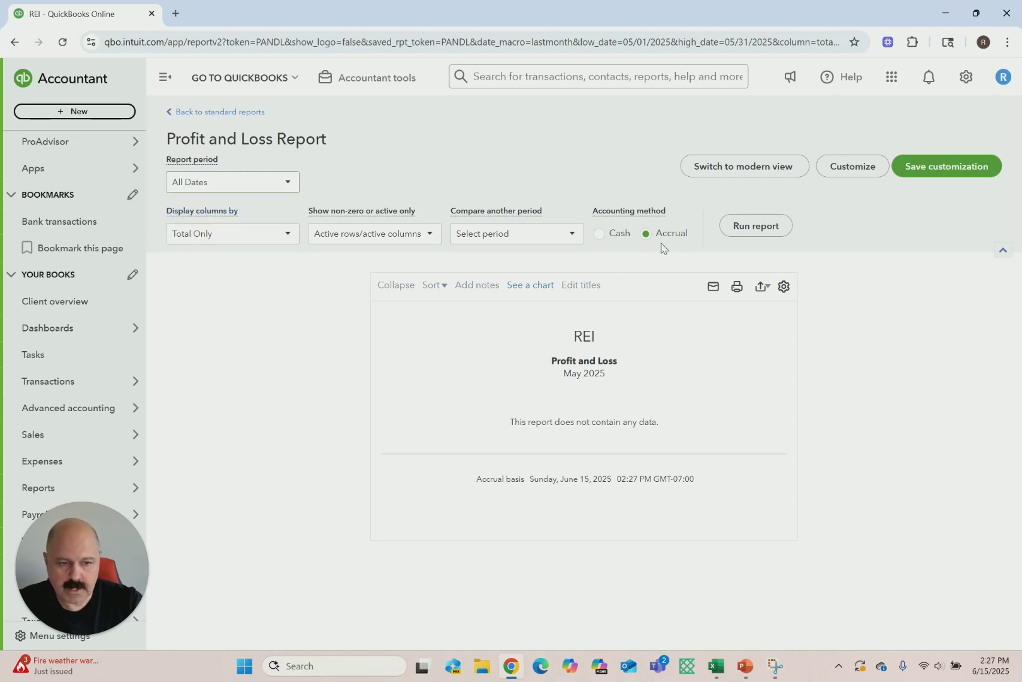
left_click(743, 231)
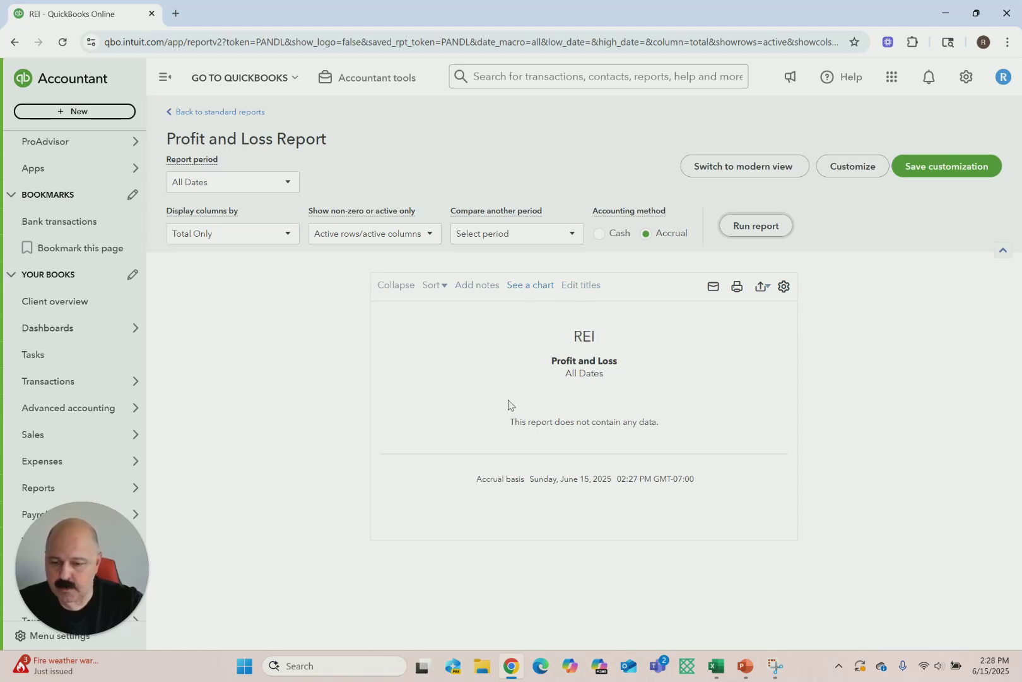
Return to the standard reports and run the Balance Sheet for All Dates to review its assets and liabilities
left_click(200, 114)
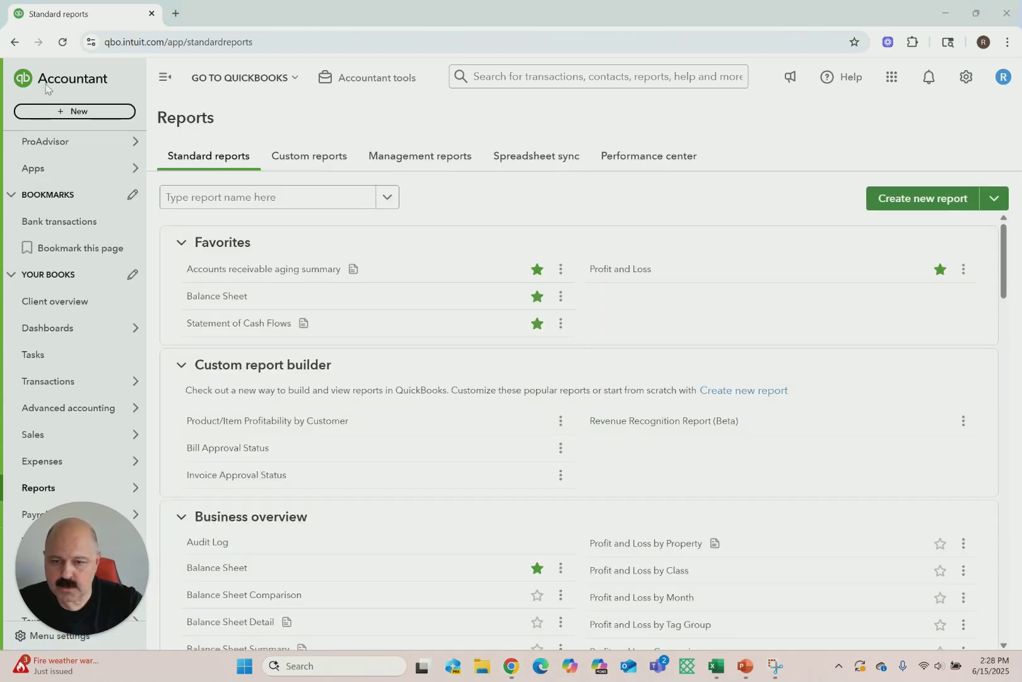
left_click(212, 302)
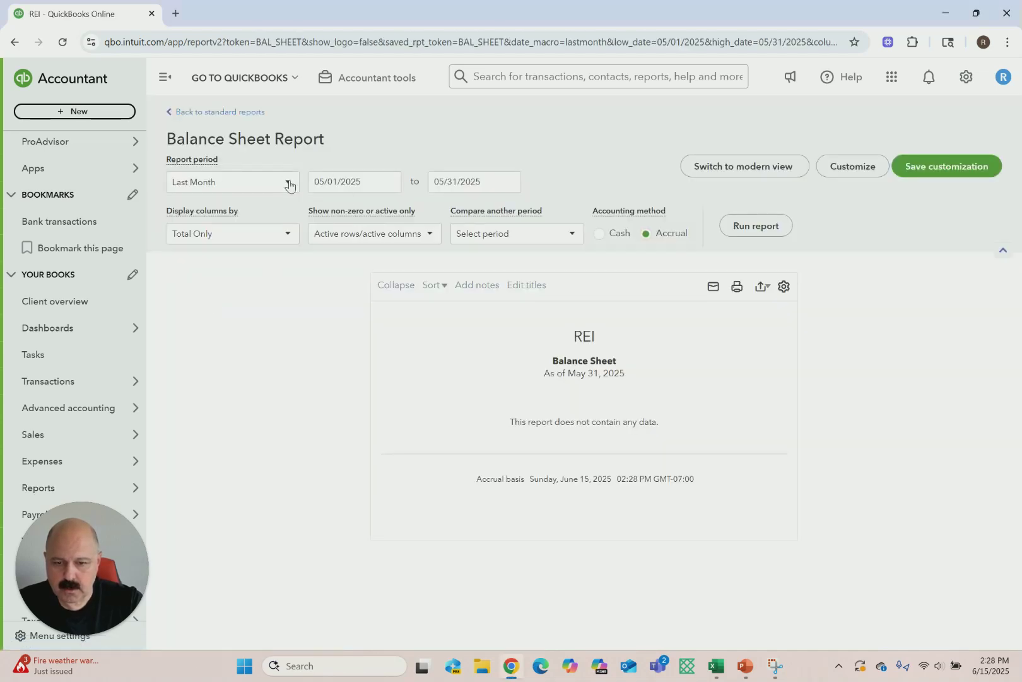
left_click(290, 183)
left_click_drag(294, 294, 300, 199)
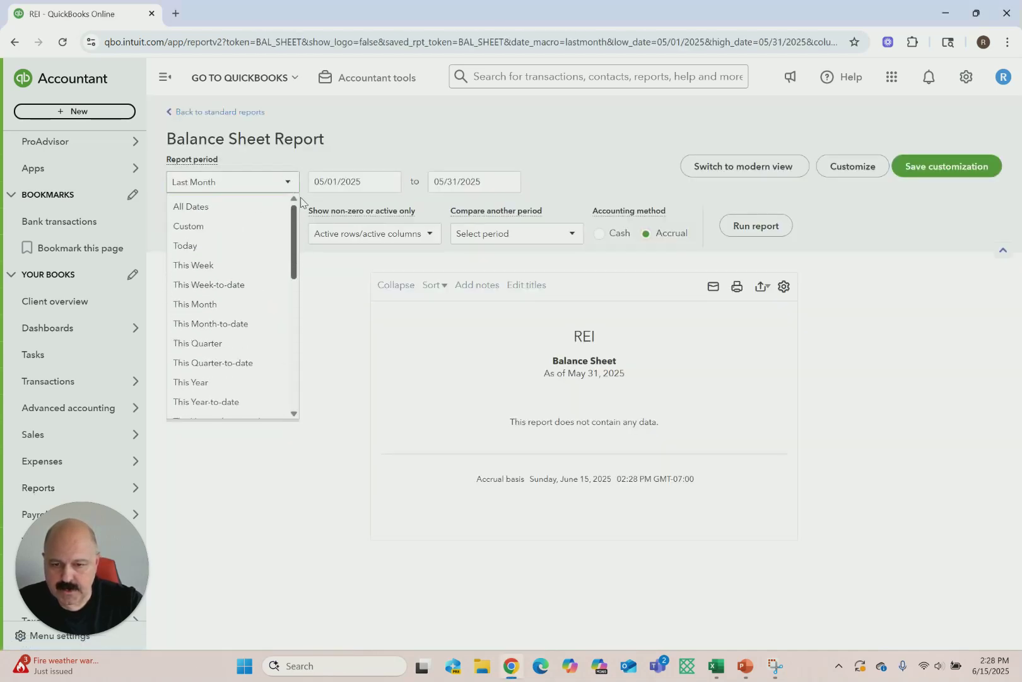
left_click(200, 206)
left_click(765, 227)
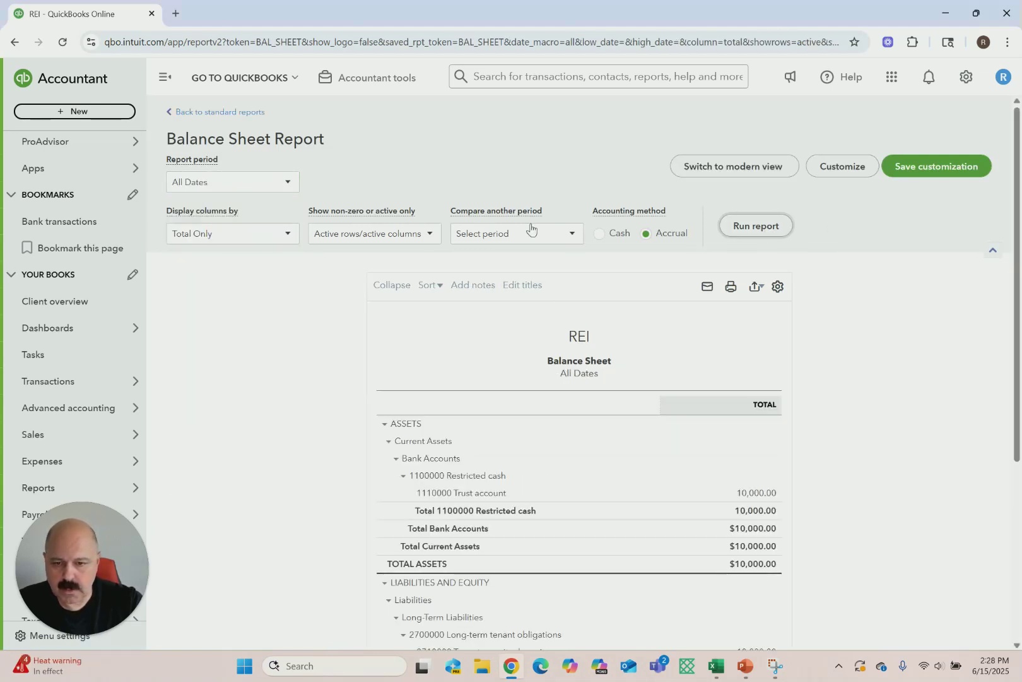
scroll(373, 372, "down", 3)
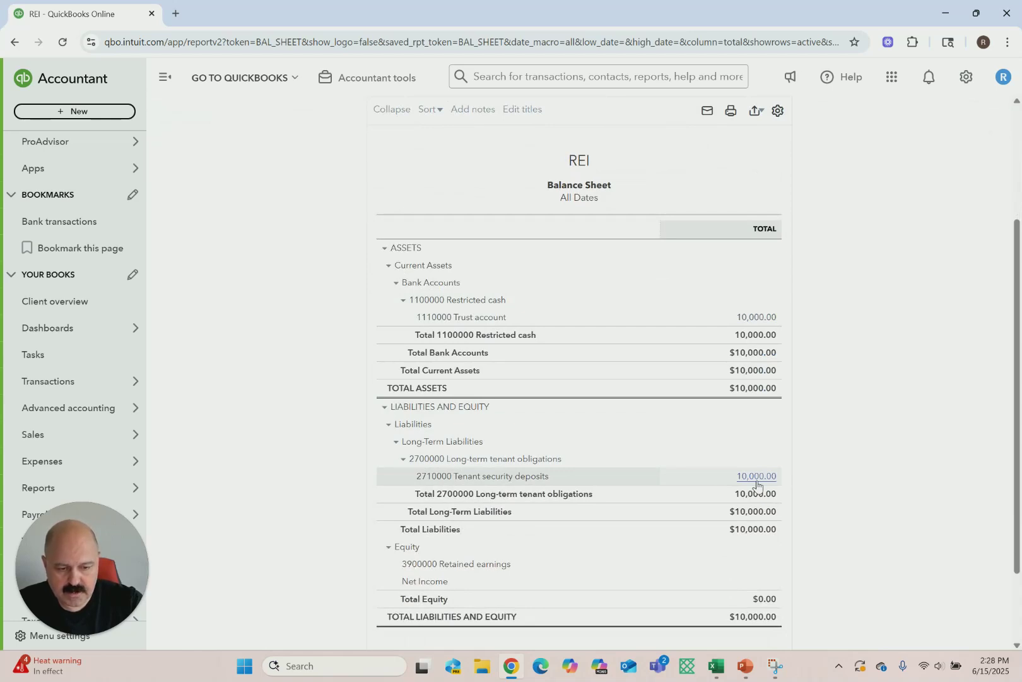
Return to the standard reports and open the Statement of Cash Flows to check its activities
scroll(442, 316, "up", 3)
left_click(193, 113)
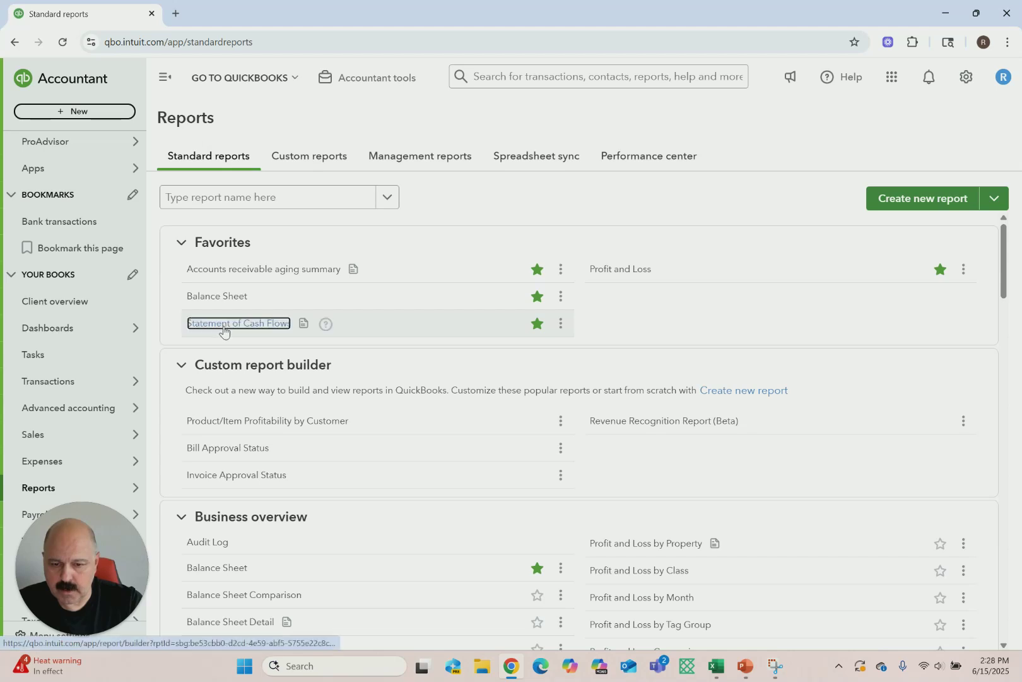
left_click(224, 323)
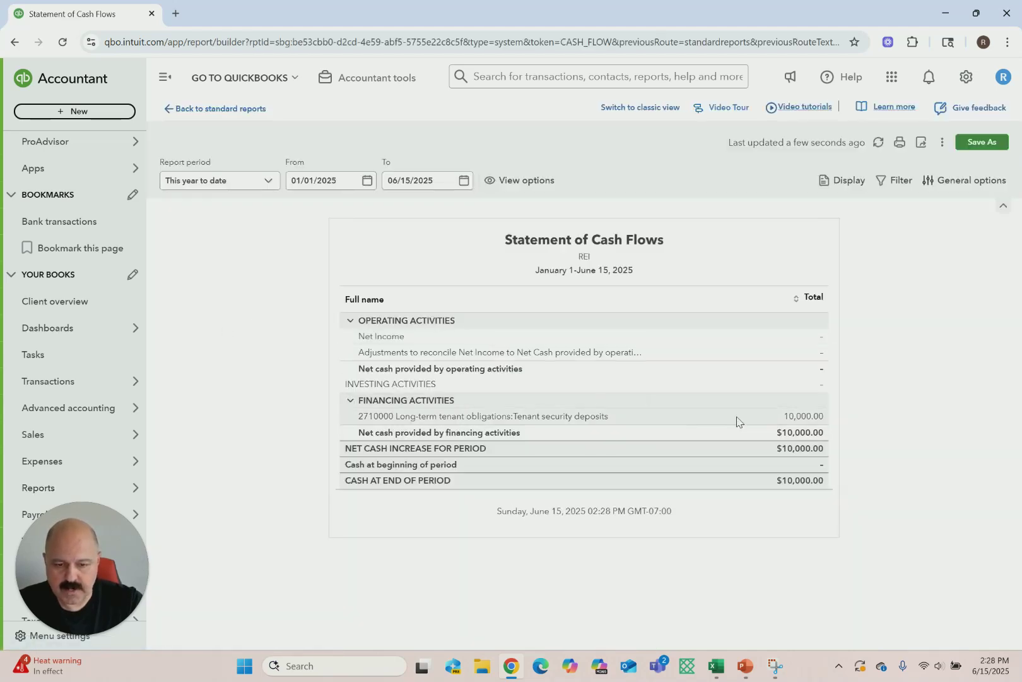
Start a new journal entry and debit the 1110000 Trust account for $100.00 on the first line
left_click(366, 77)
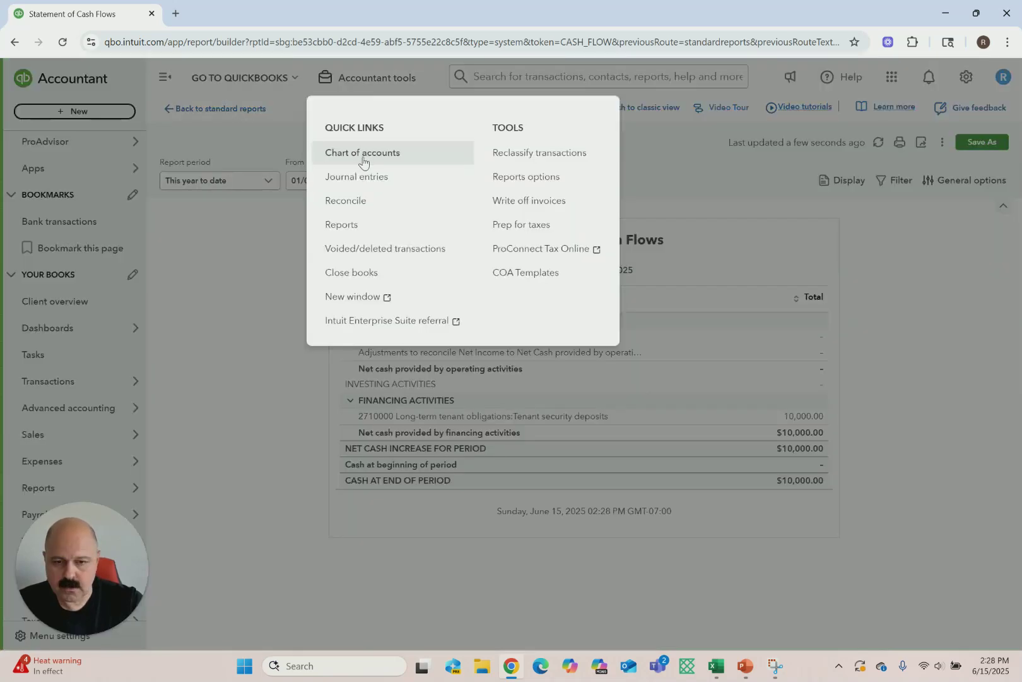
left_click(362, 178)
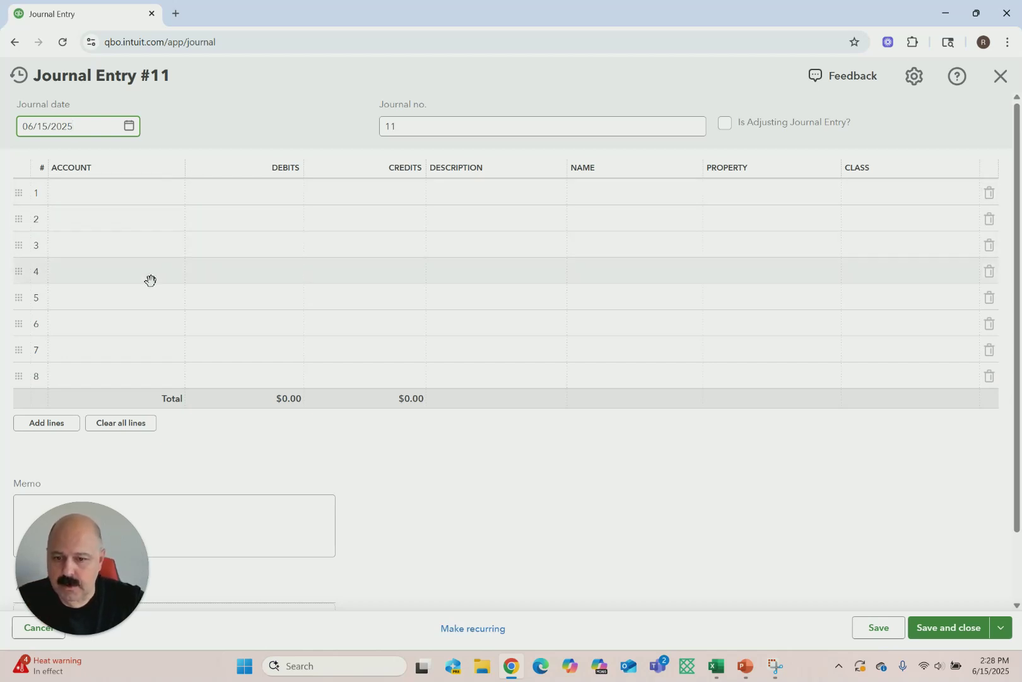
left_click(130, 190)
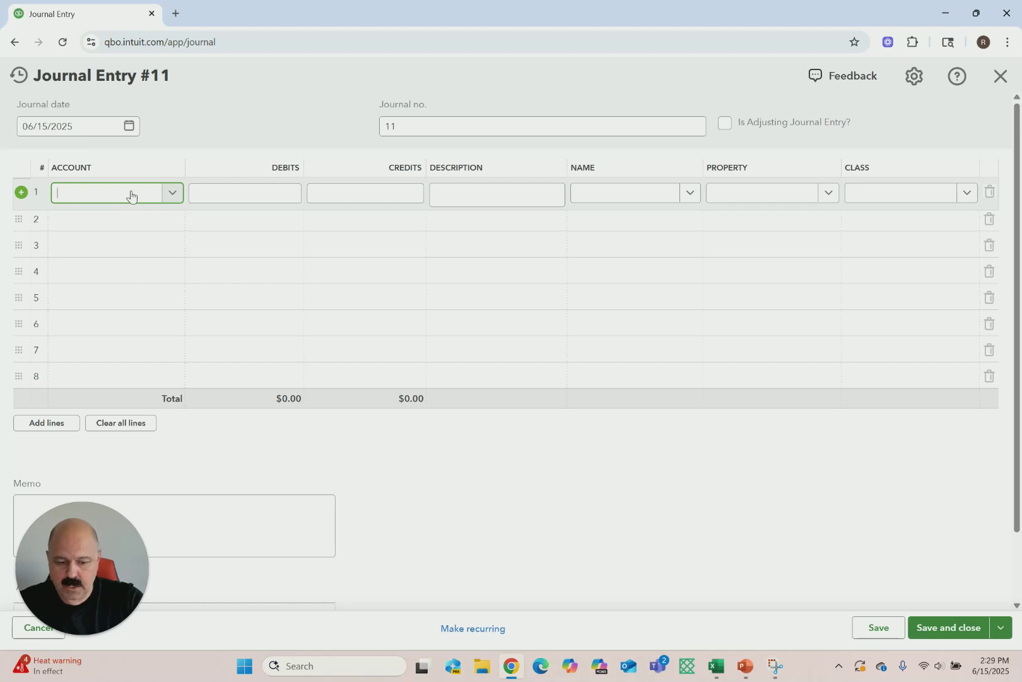
type("tru")
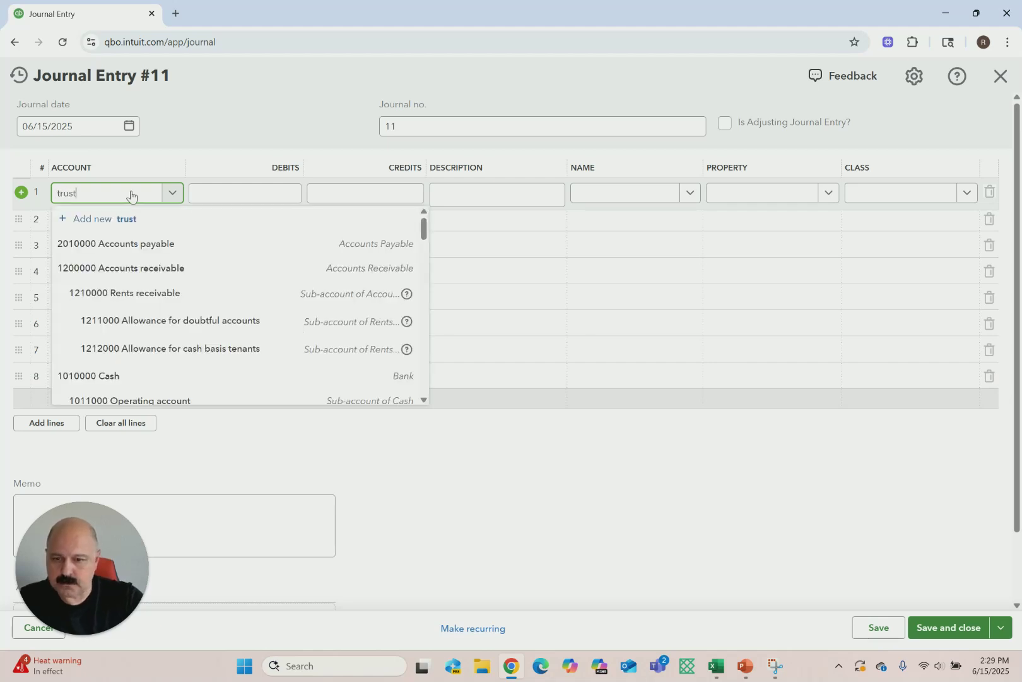
type("st")
left_click(126, 238)
left_click(262, 194)
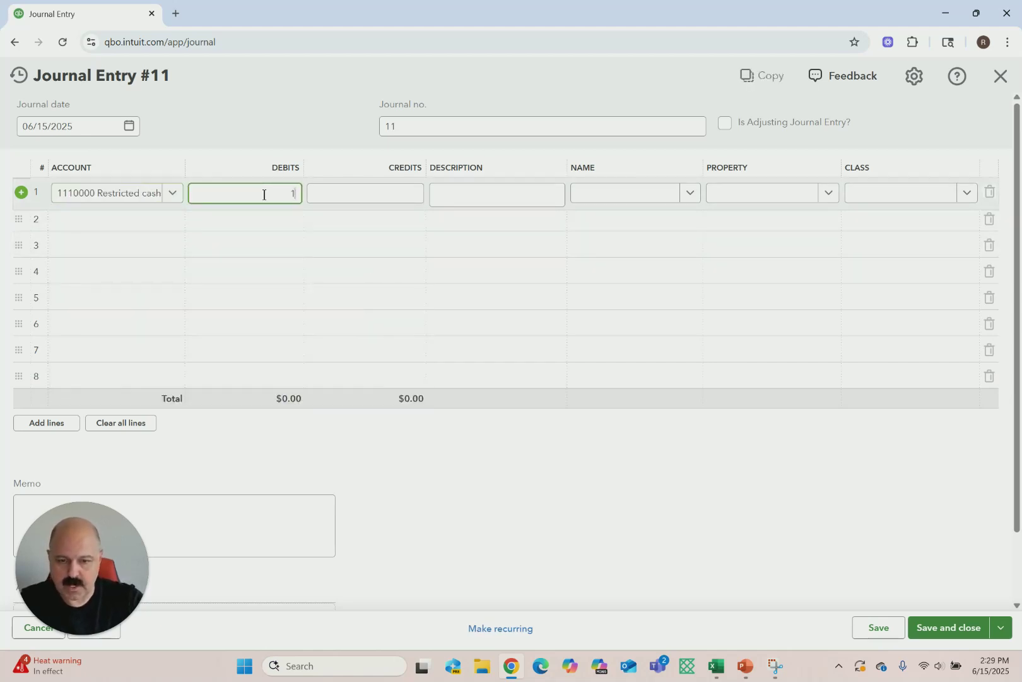
left_click(463, 198)
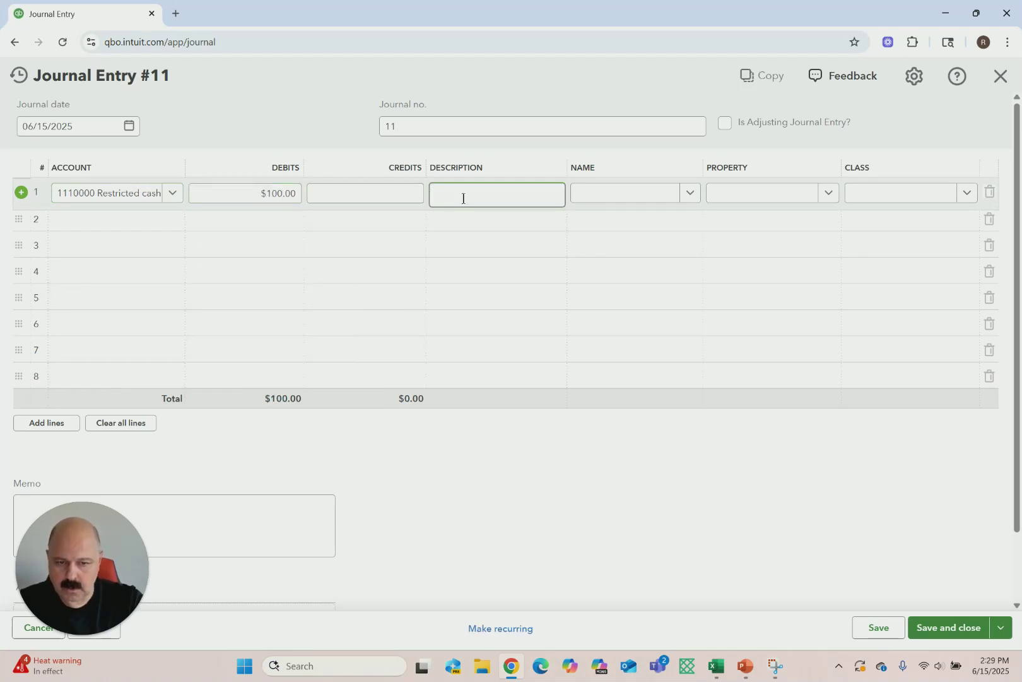
Assign Tenant 1, the Plaza 1 property Unit 1 and the Retail class to the first line
left_click(690, 196)
left_click(670, 243)
left_click(828, 193)
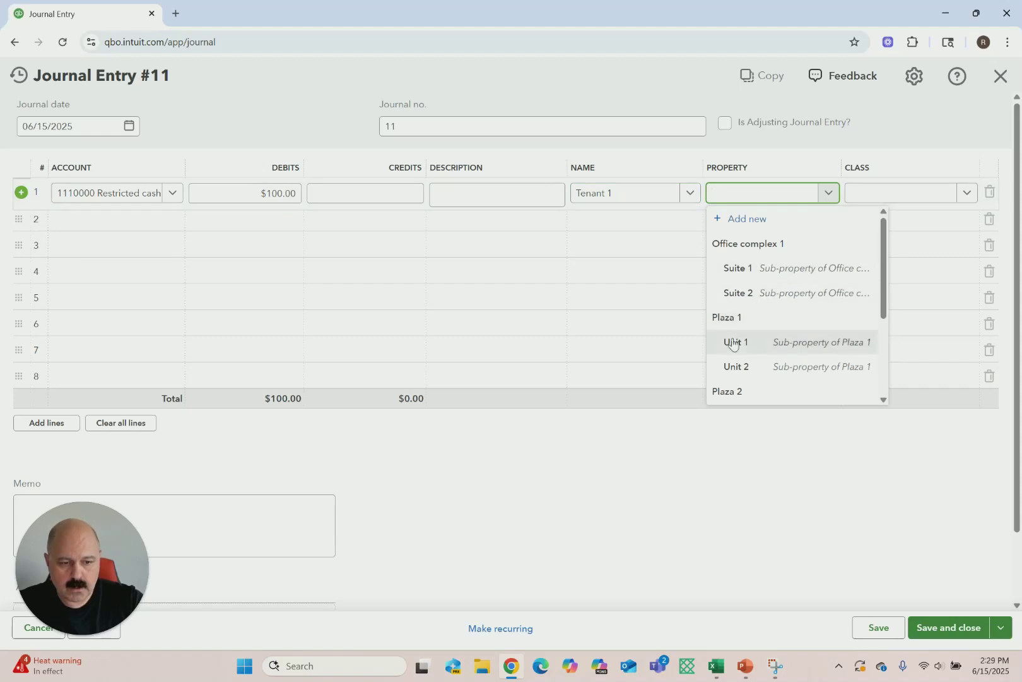
left_click(735, 344)
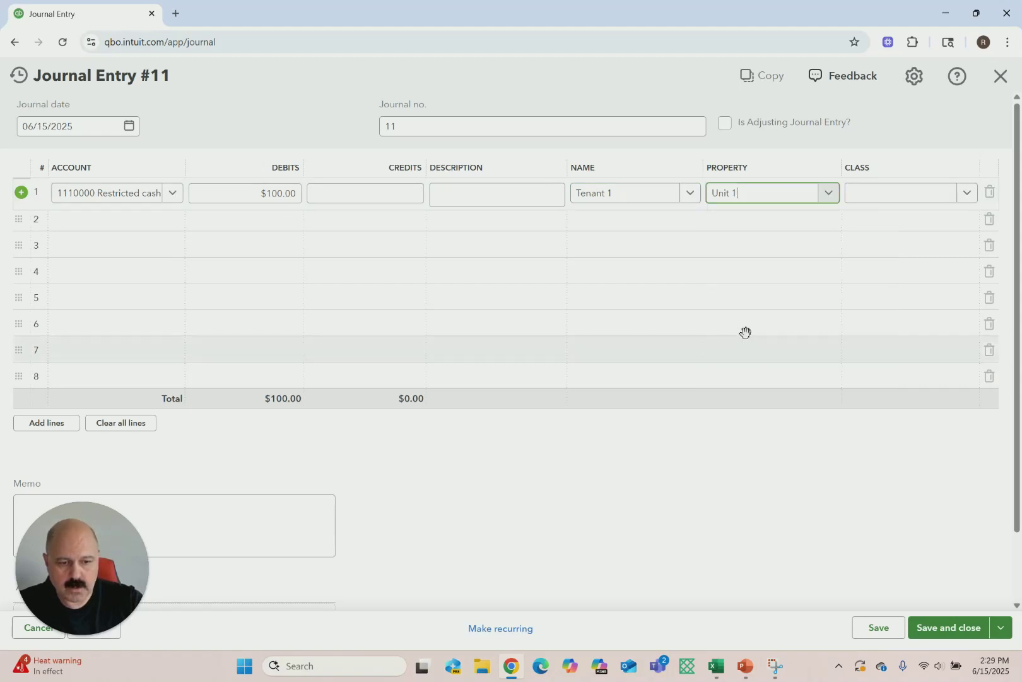
left_click(966, 195)
left_click(870, 369)
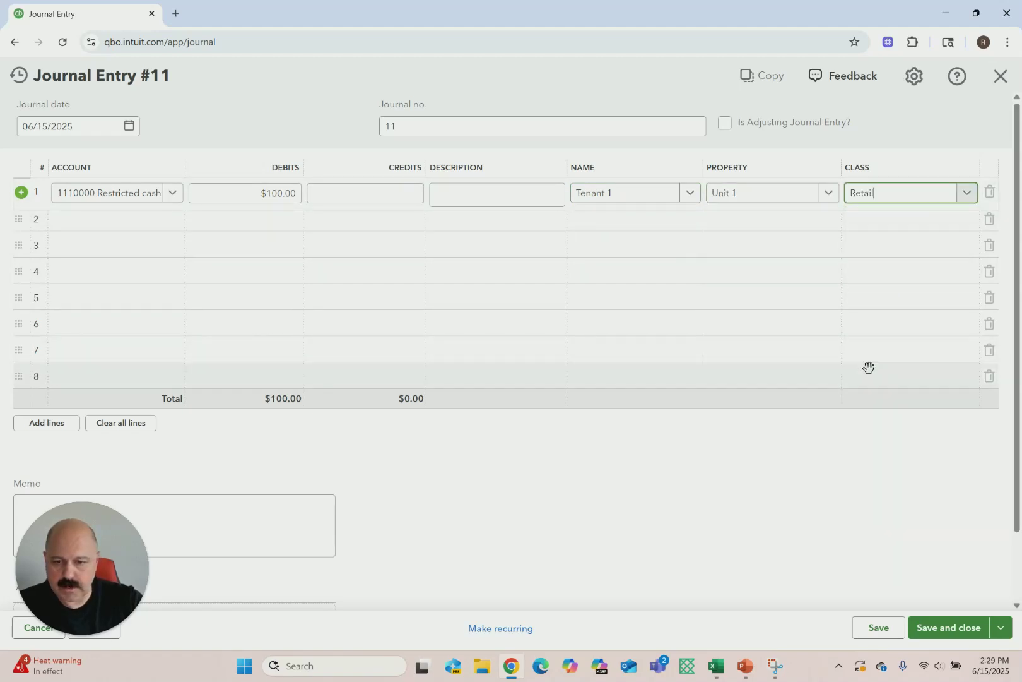
Credit 8200000 Interest income - trust account for $100.00 on the second line
left_click(109, 221)
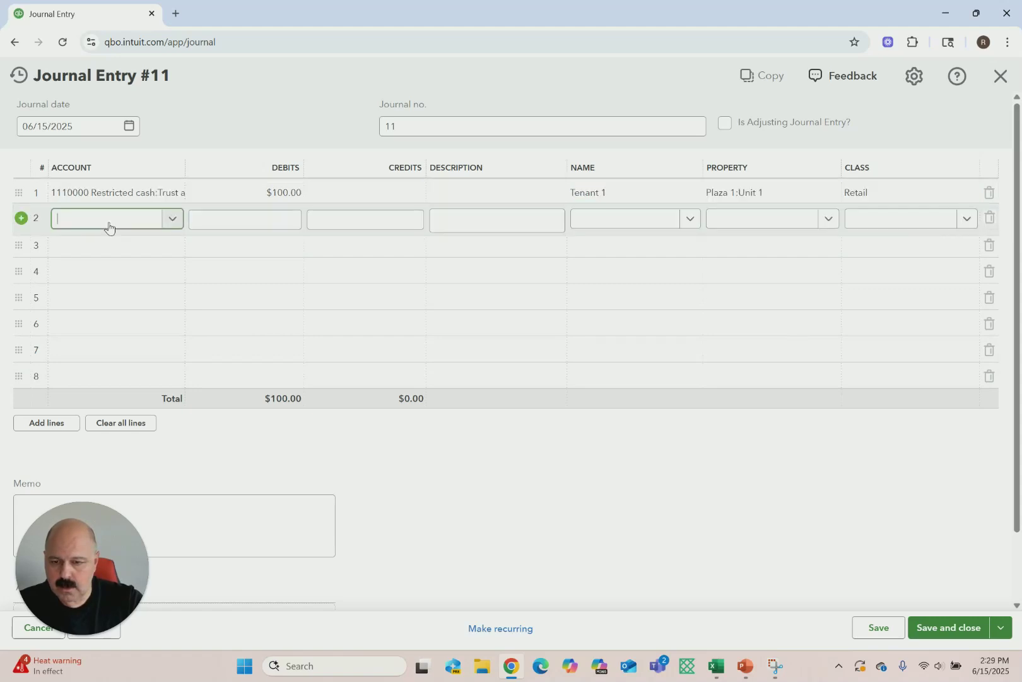
type("inter")
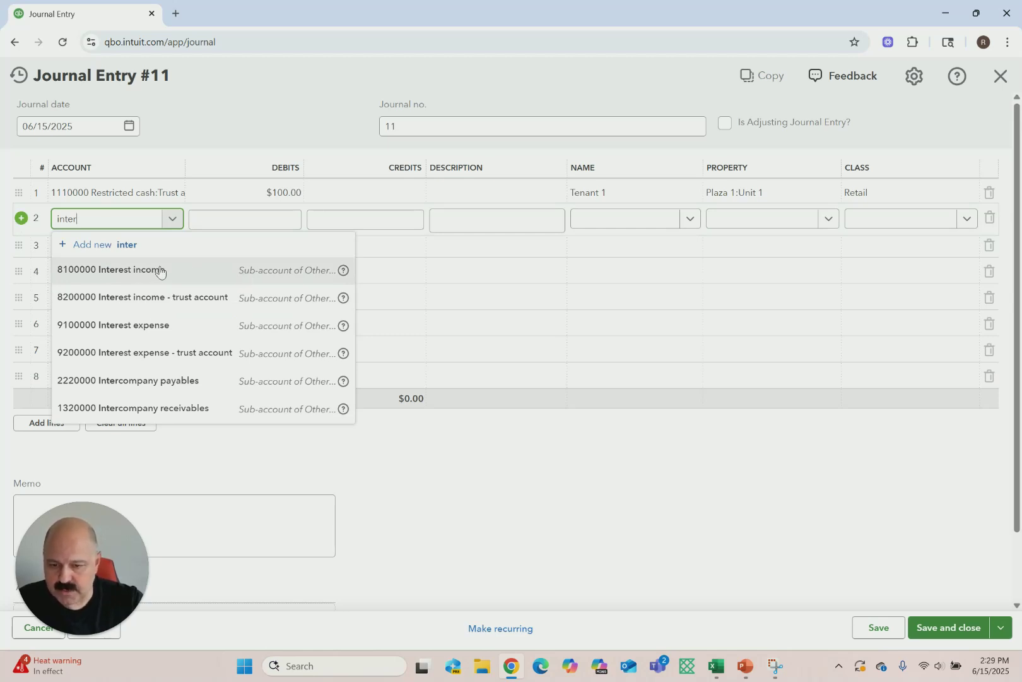
left_click(133, 302)
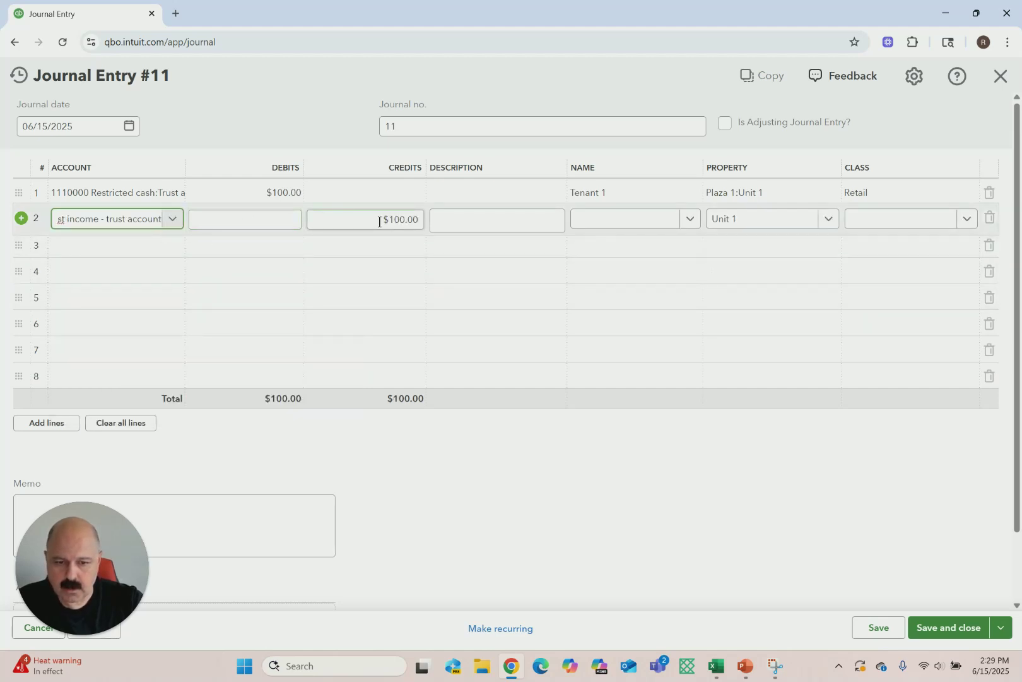
Assign Tenant 1, Unit 1 and the Retail class to the interest income line, and save and close the entry
left_click(687, 219)
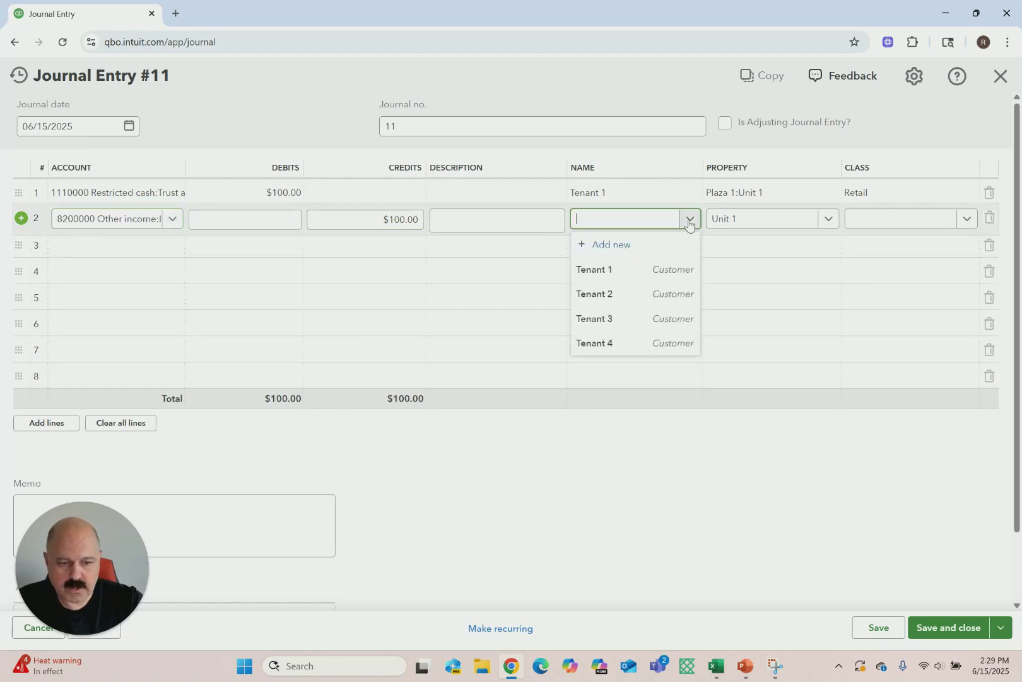
left_click(621, 269)
left_click(829, 219)
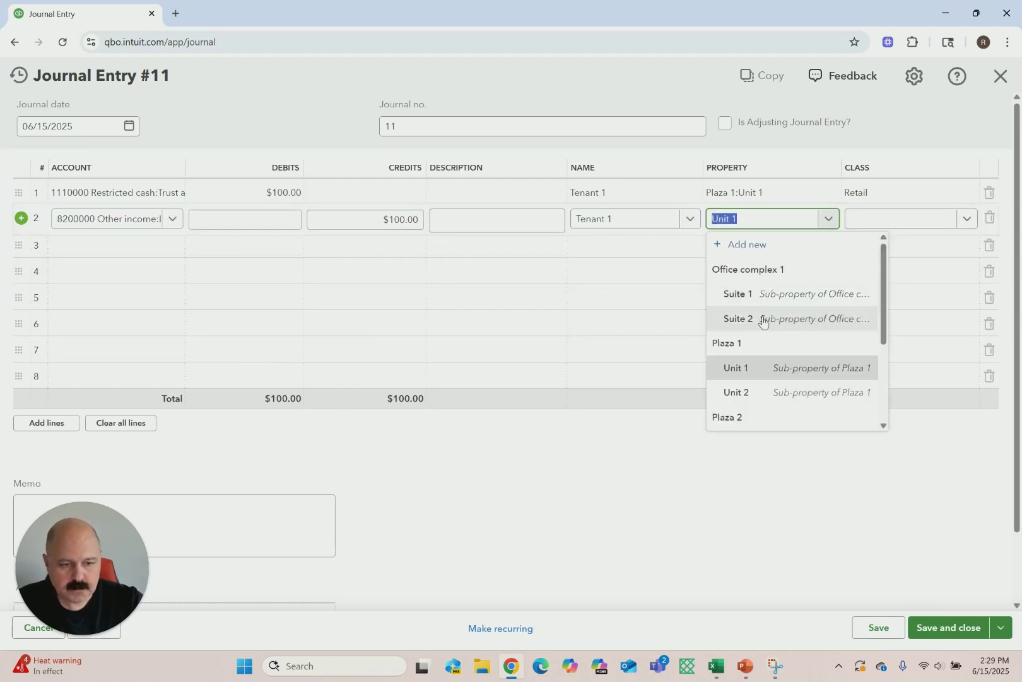
left_click(738, 369)
left_click(965, 219)
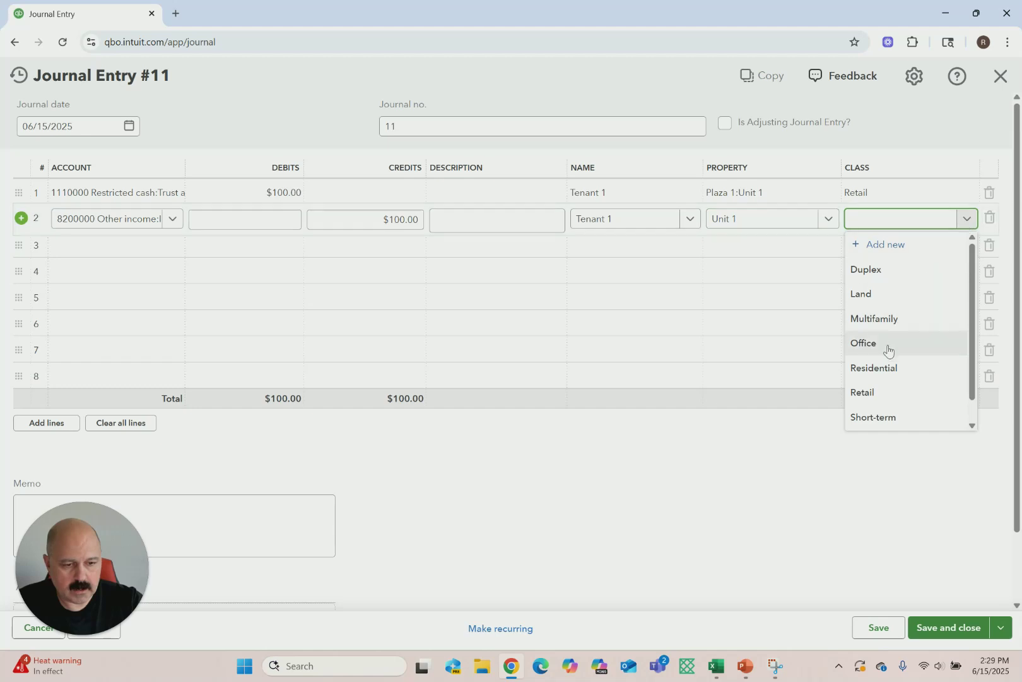
left_click(863, 392)
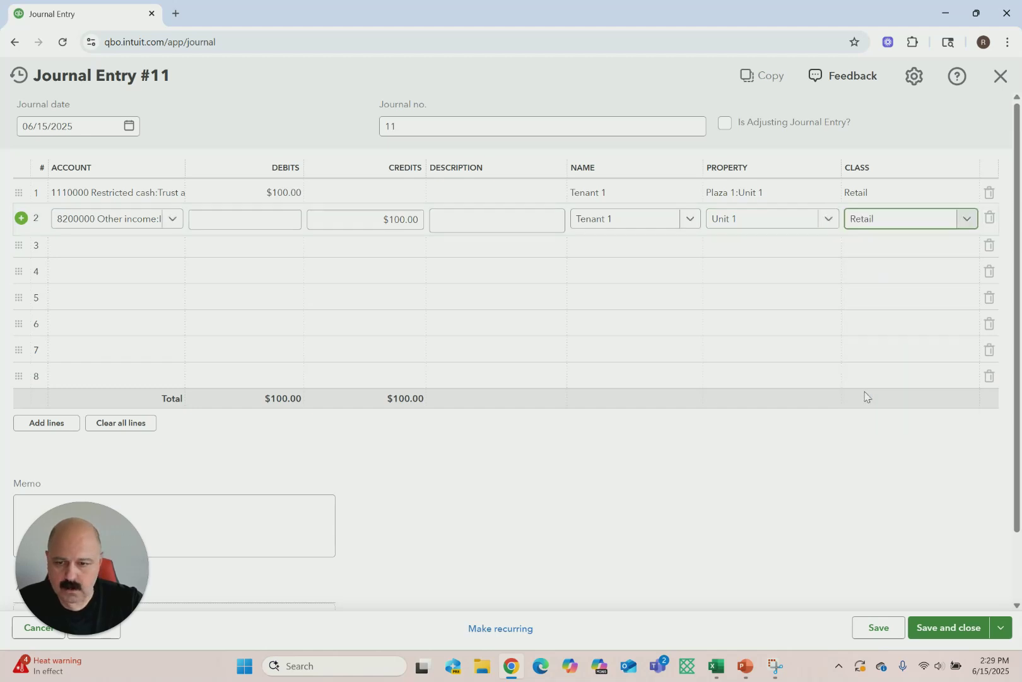
left_click(942, 629)
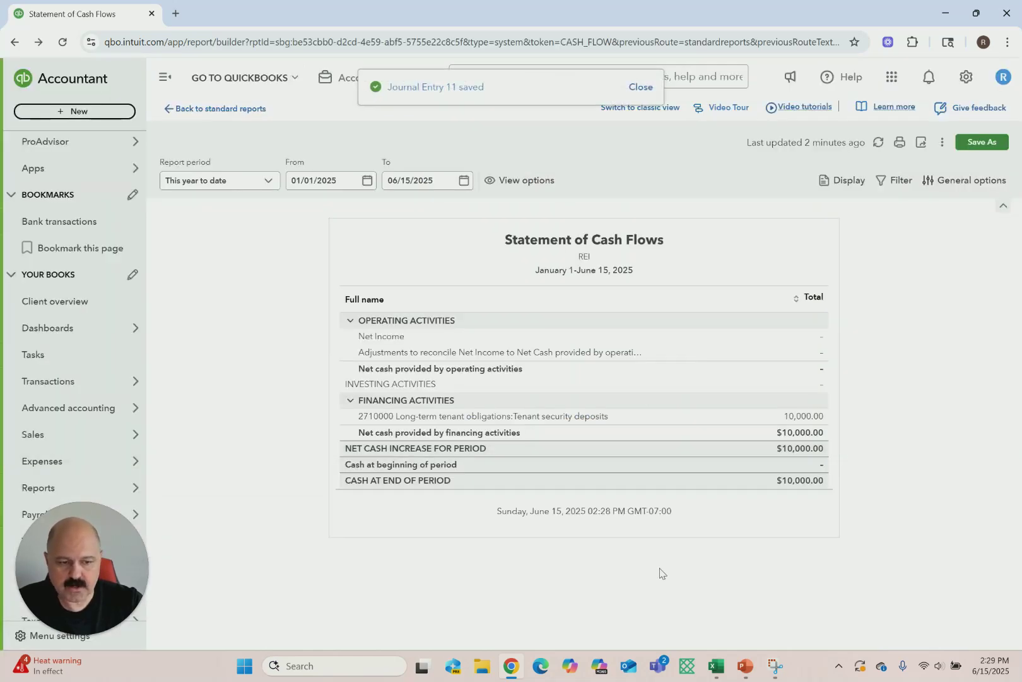
Return to the standard reports and run the Profit and Loss for All Dates to review other income and net income
left_click(218, 108)
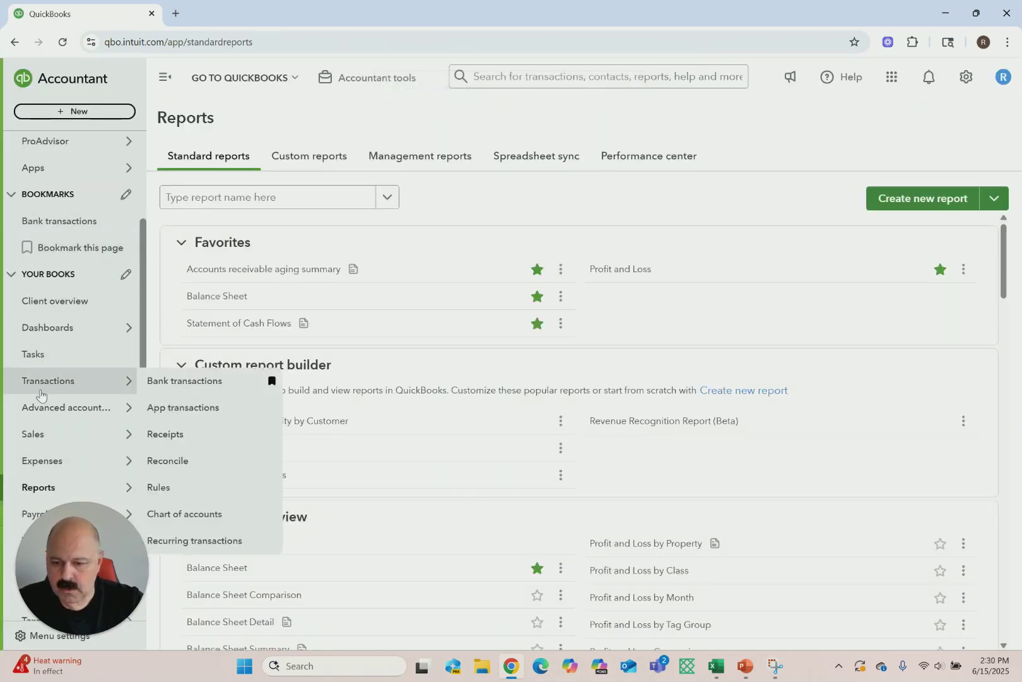
mouse_move(44, 493)
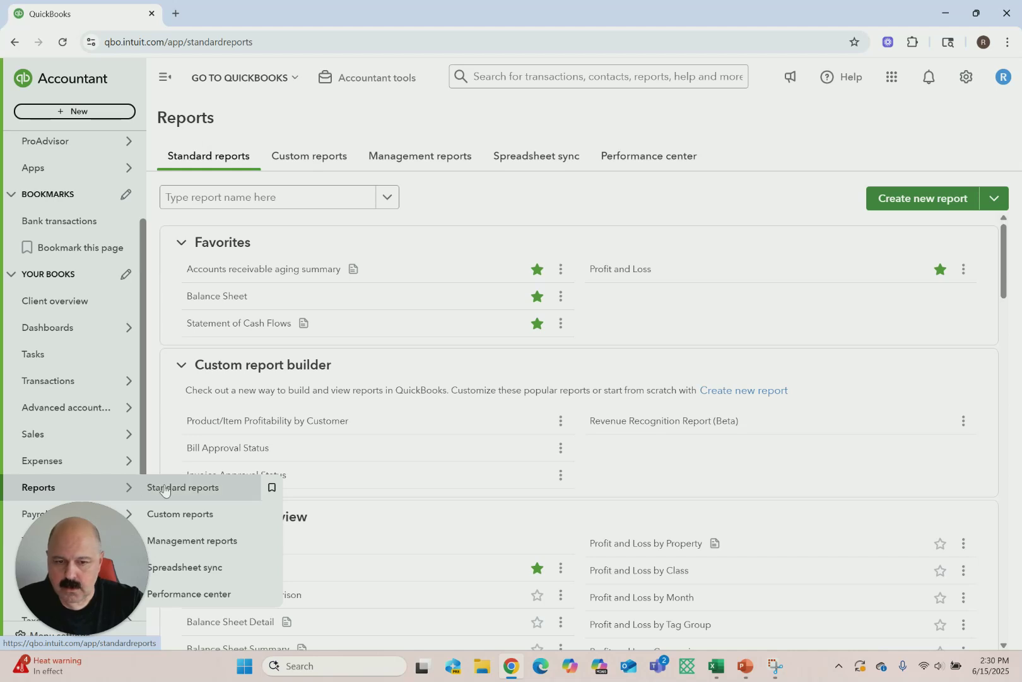
left_click(619, 270)
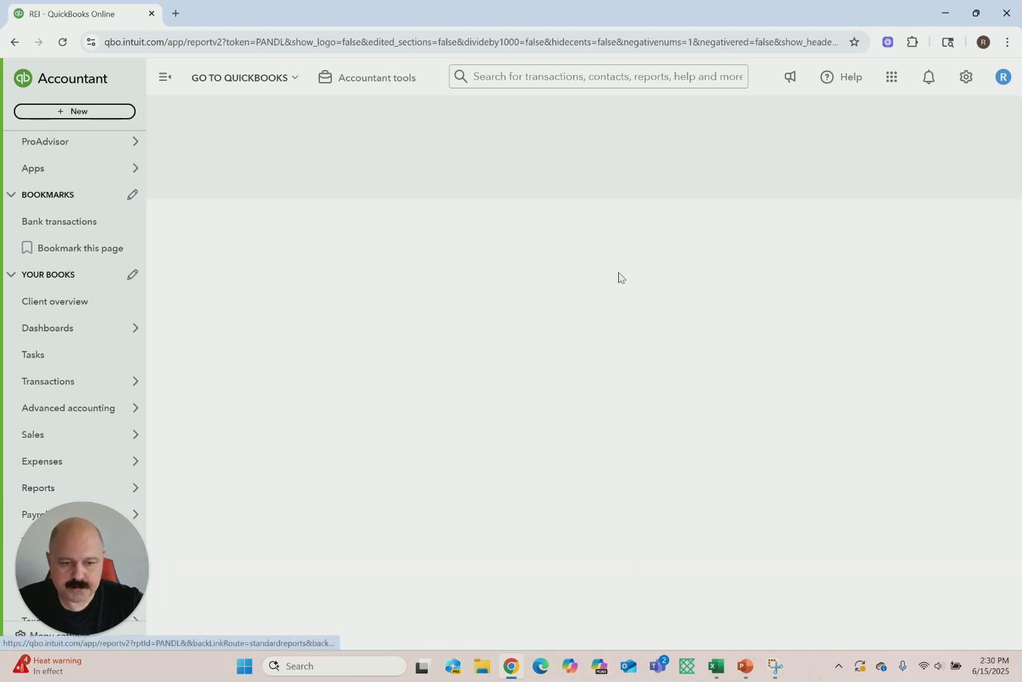
left_click(282, 183)
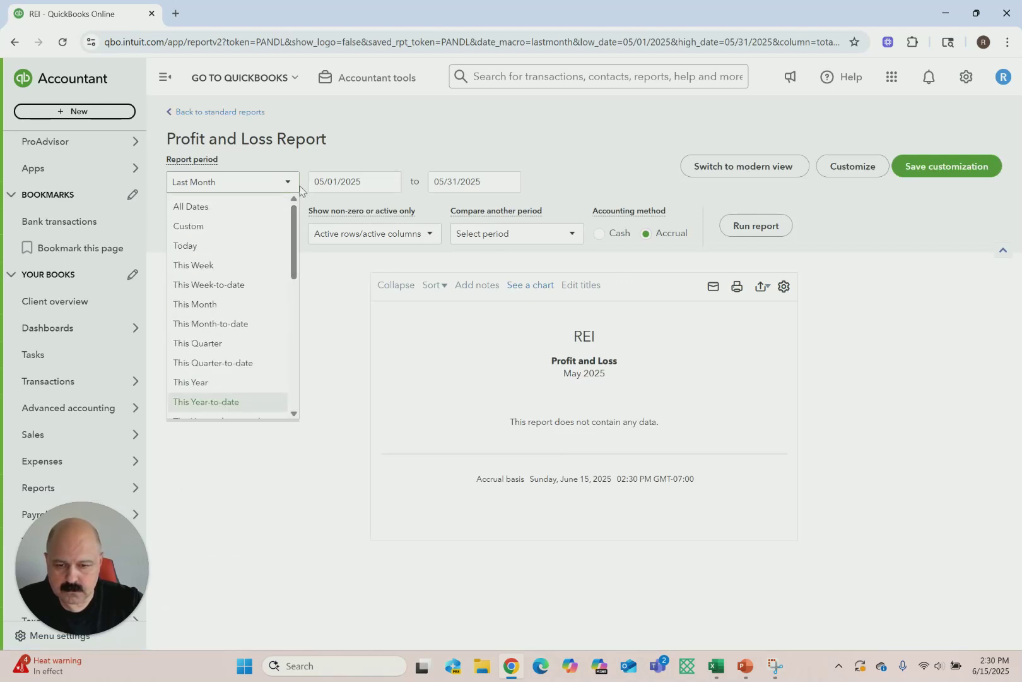
left_click(200, 206)
left_click(750, 225)
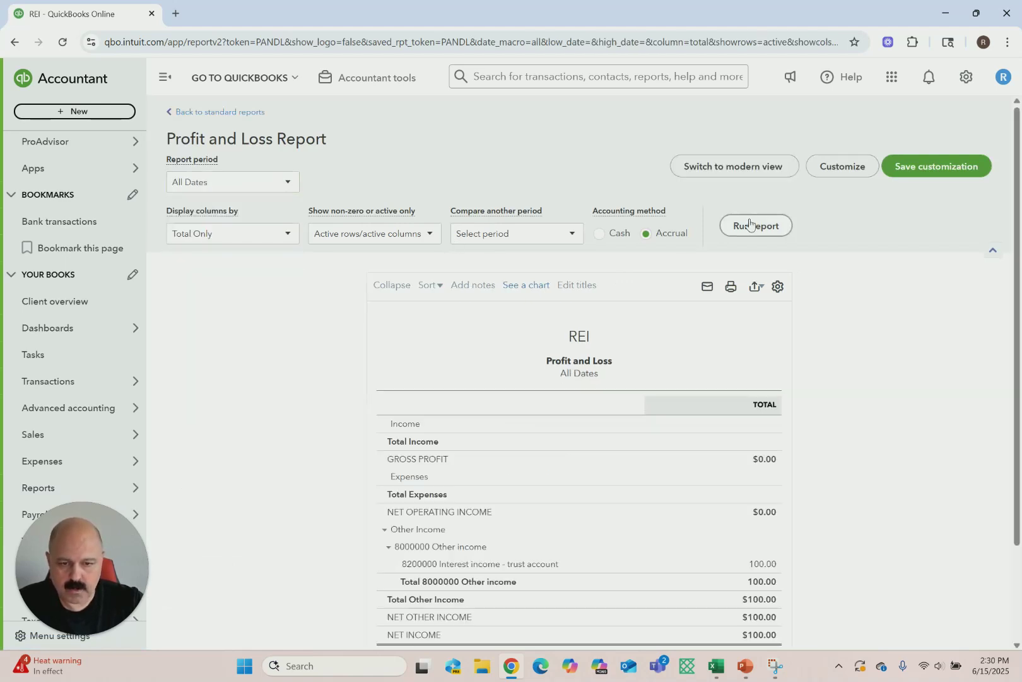
scroll(655, 441, "down", 2)
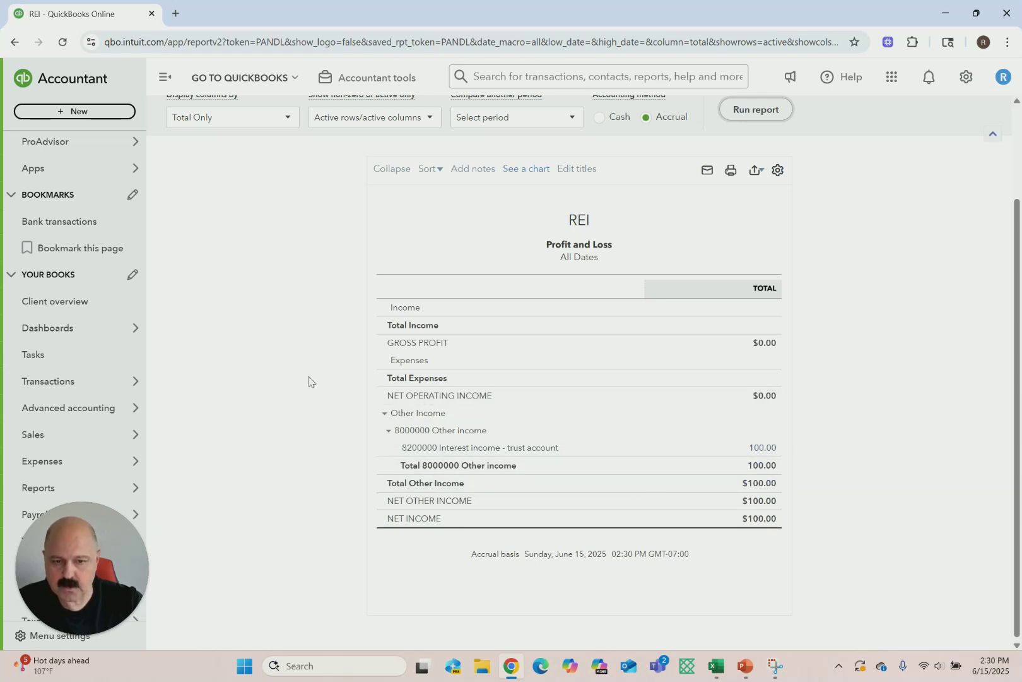
Return to the standard reports and run the Balance Sheet for All Dates to review the trust account, deposit liability and equity
key("alt+Left")
left_click(216, 298)
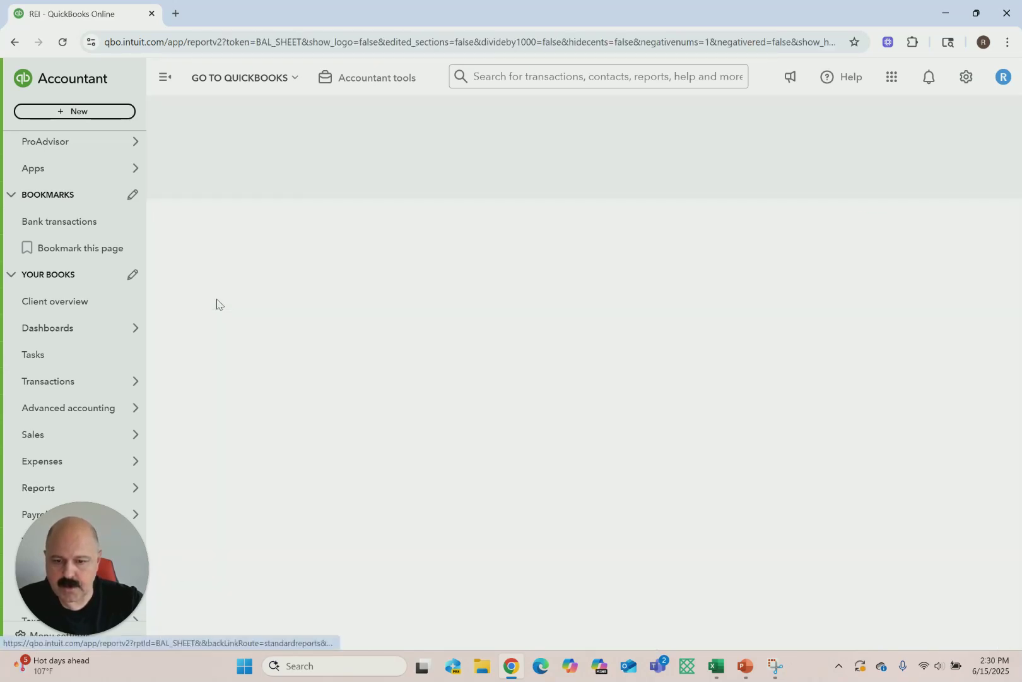
left_click(275, 181)
scroll(229, 274, "down", 3)
scroll(217, 231, "up", 3)
left_click(205, 207)
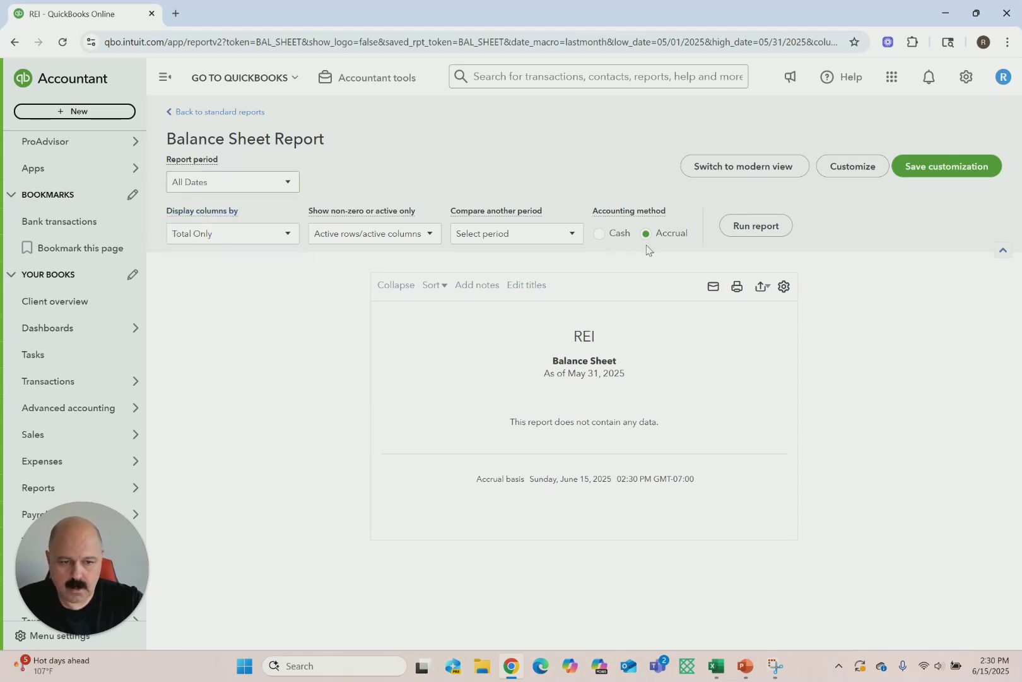
left_click(754, 226)
scroll(664, 445, "down", 2)
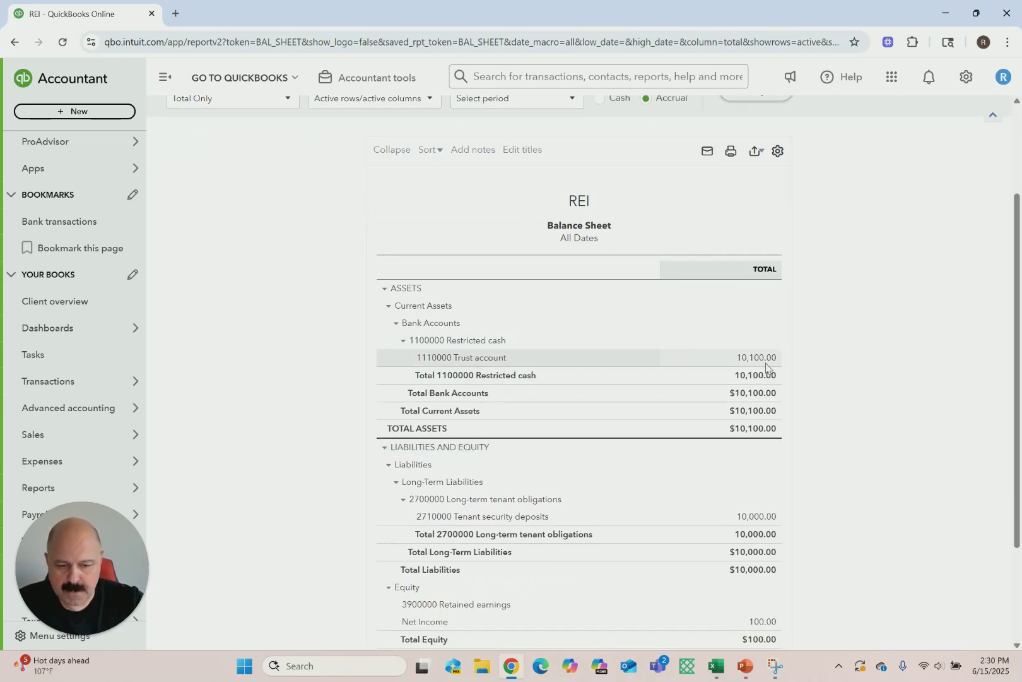
scroll(719, 493, "down", 2)
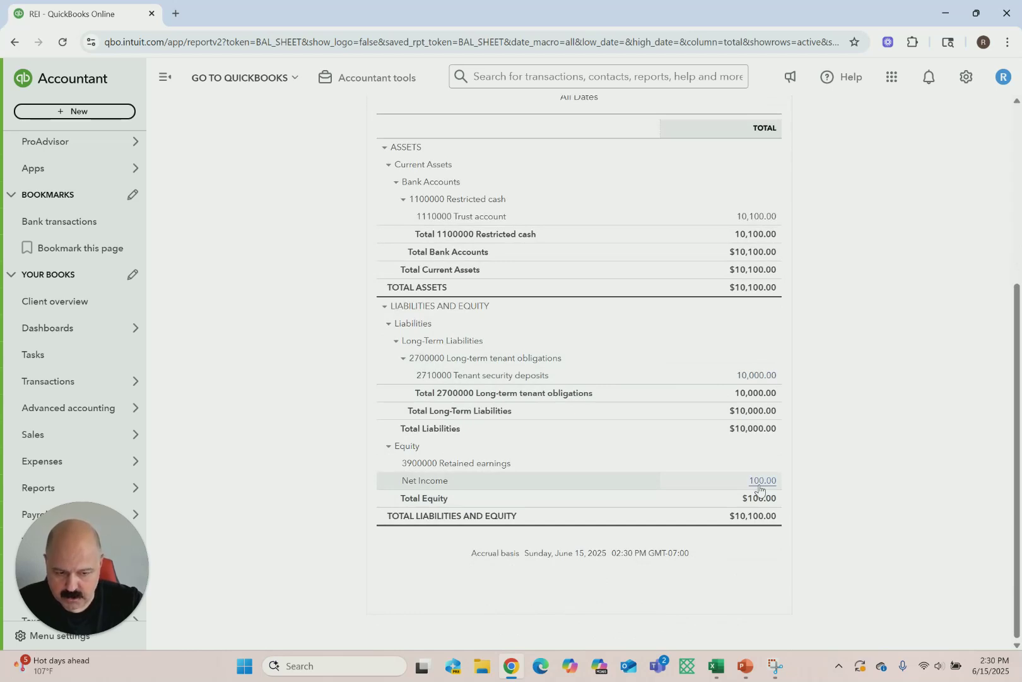
scroll(272, 403, "up", 4)
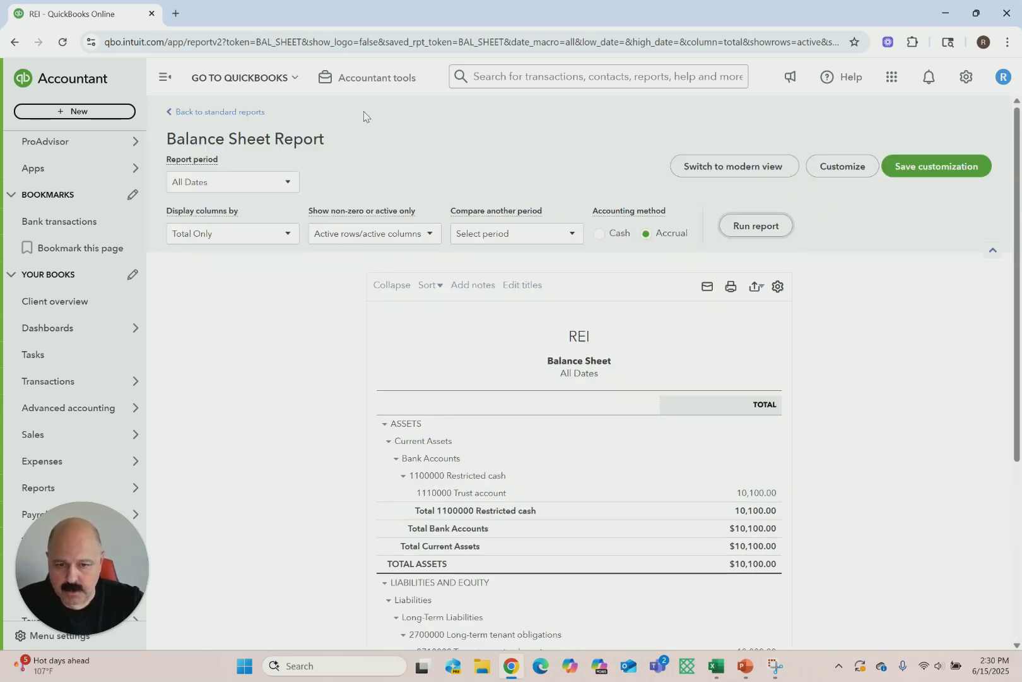
Start a new journal entry and debit 9200000 Interest expense - trust account for $100.00 on the first line
left_click(355, 79)
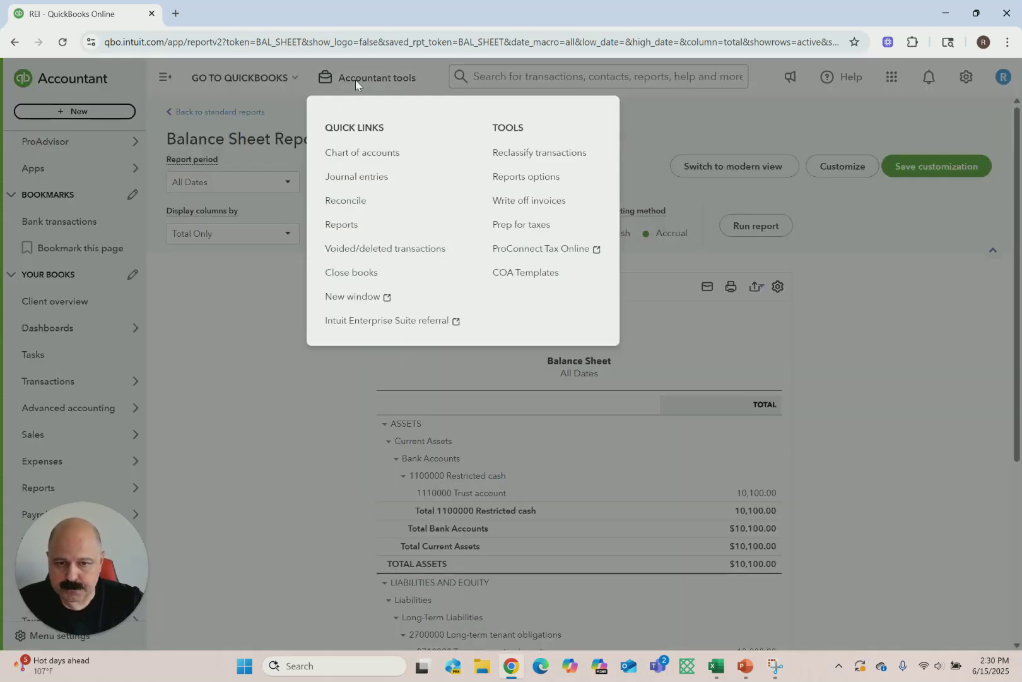
left_click(352, 180)
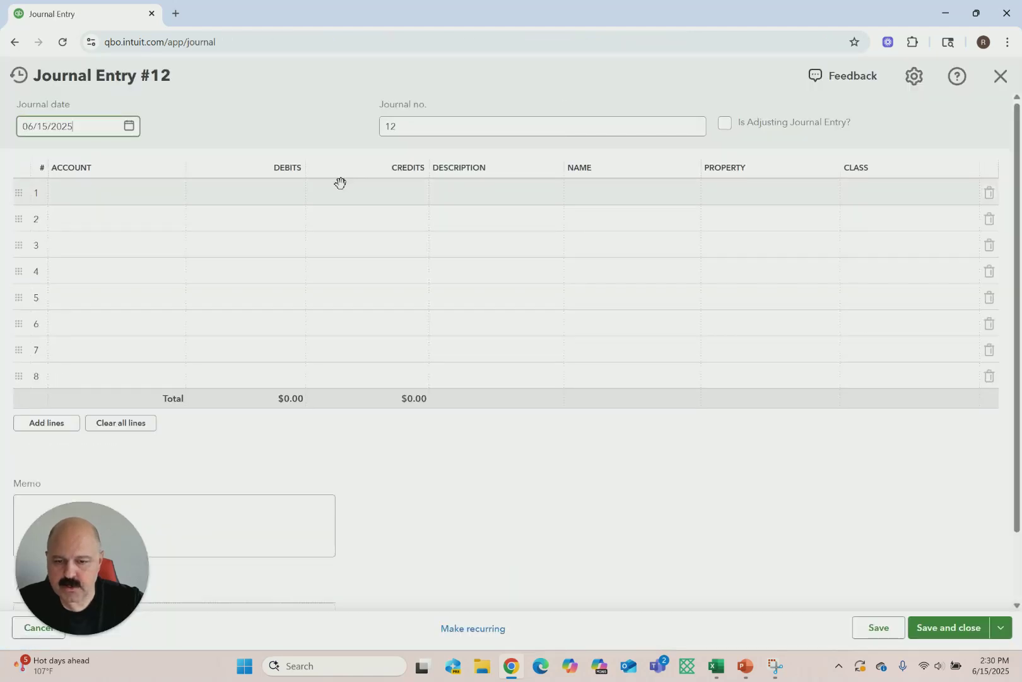
left_click(106, 191)
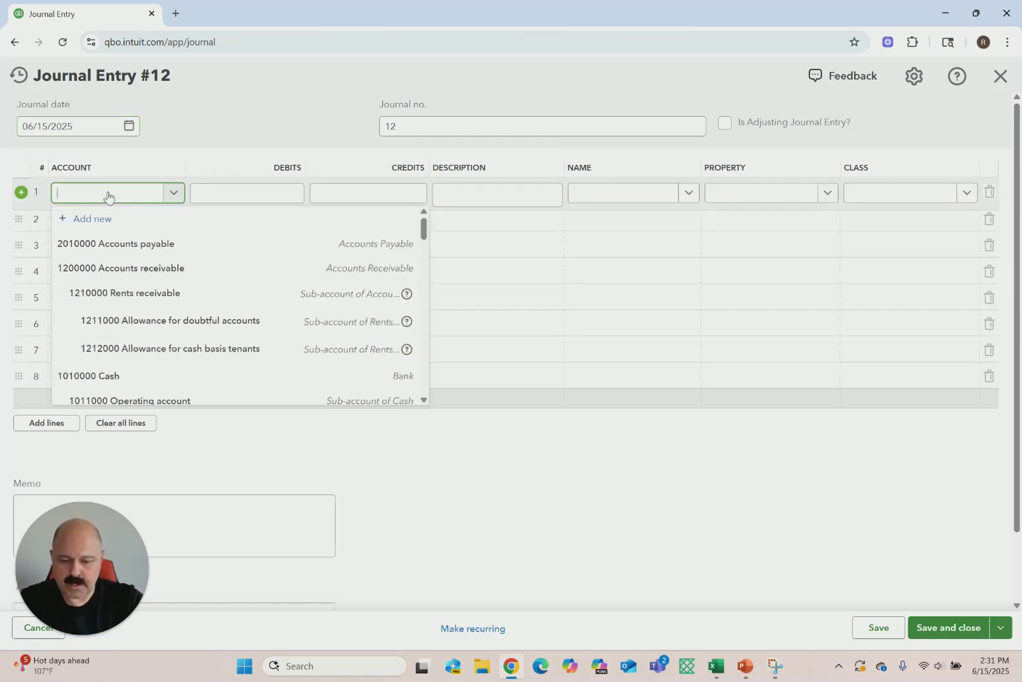
left_click(109, 197)
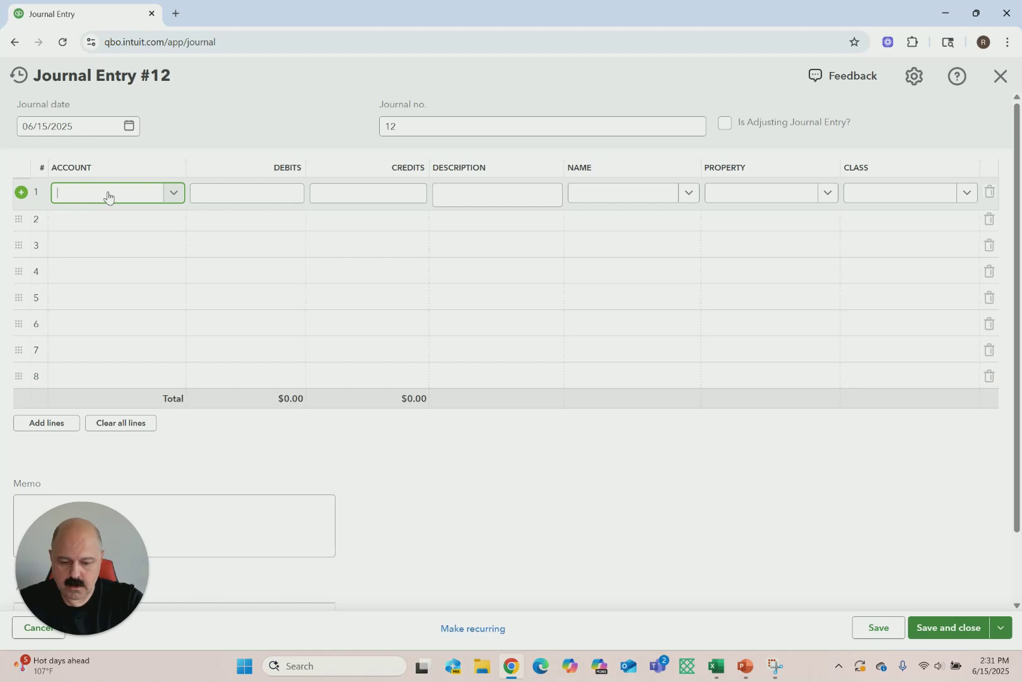
type("interes")
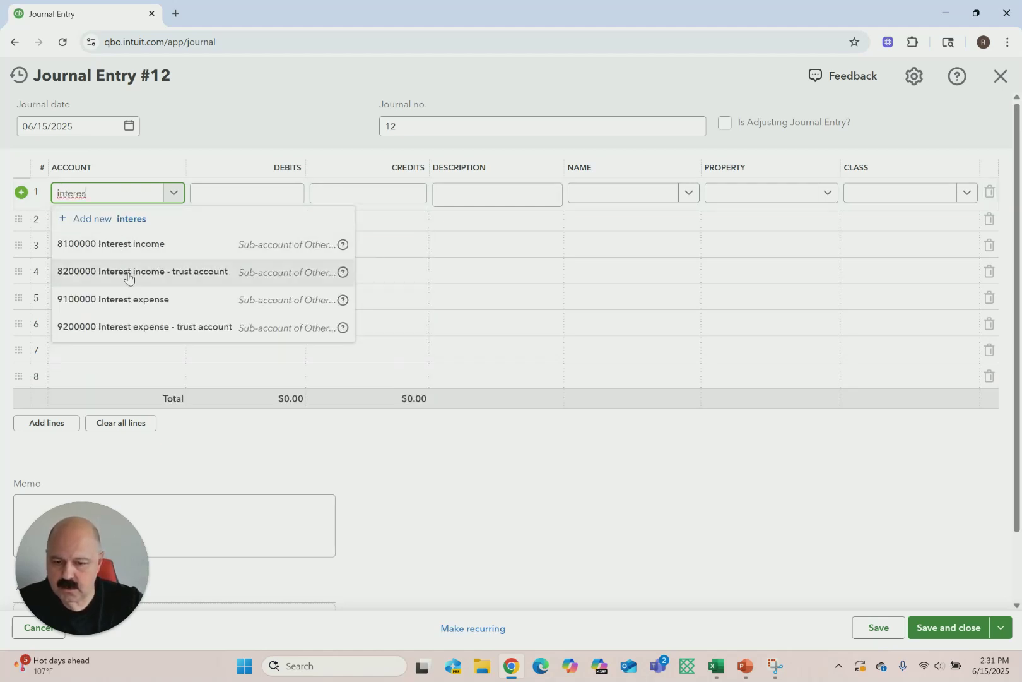
left_click(139, 327)
left_click(268, 198)
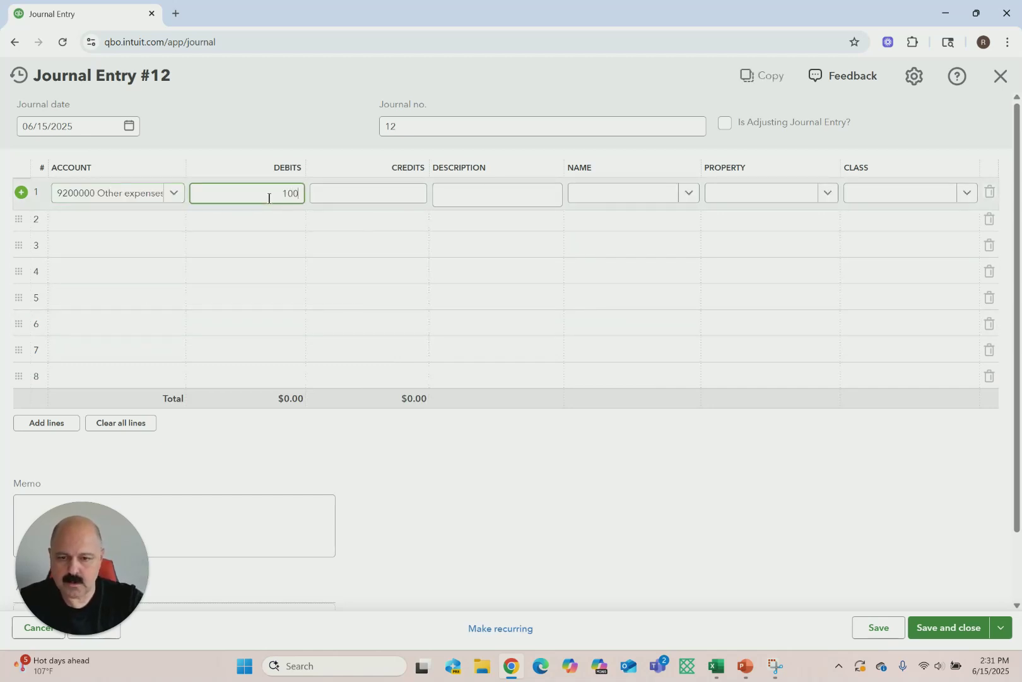
Assign Tenant 1, Unit 1 of Plaza 1 and the Retail class to the interest expense line
left_click(689, 195)
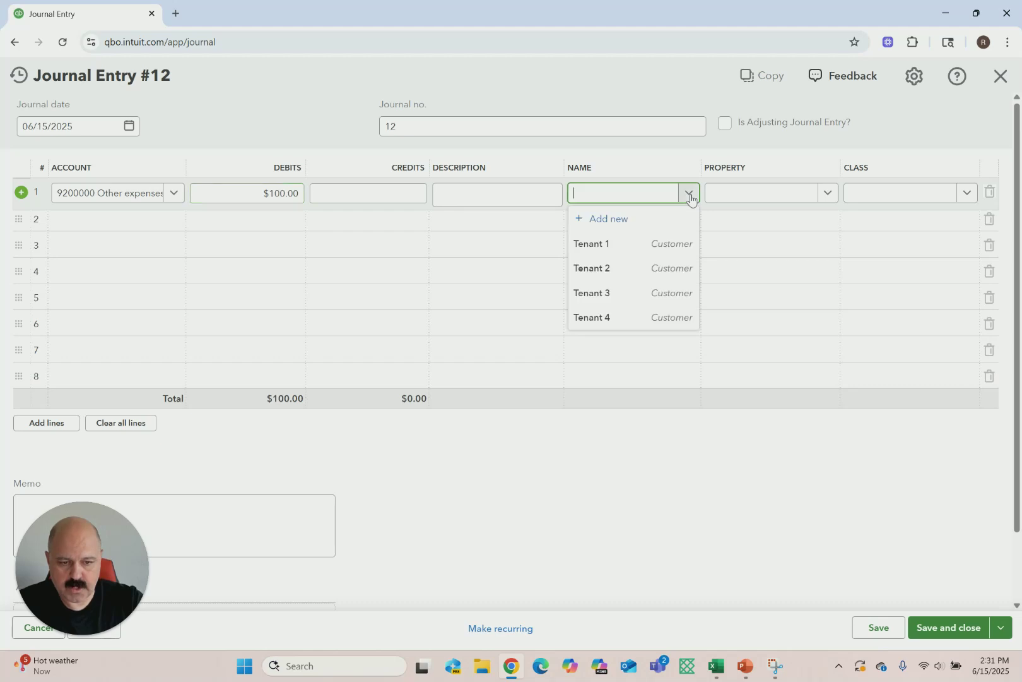
left_click(598, 243)
left_click(825, 198)
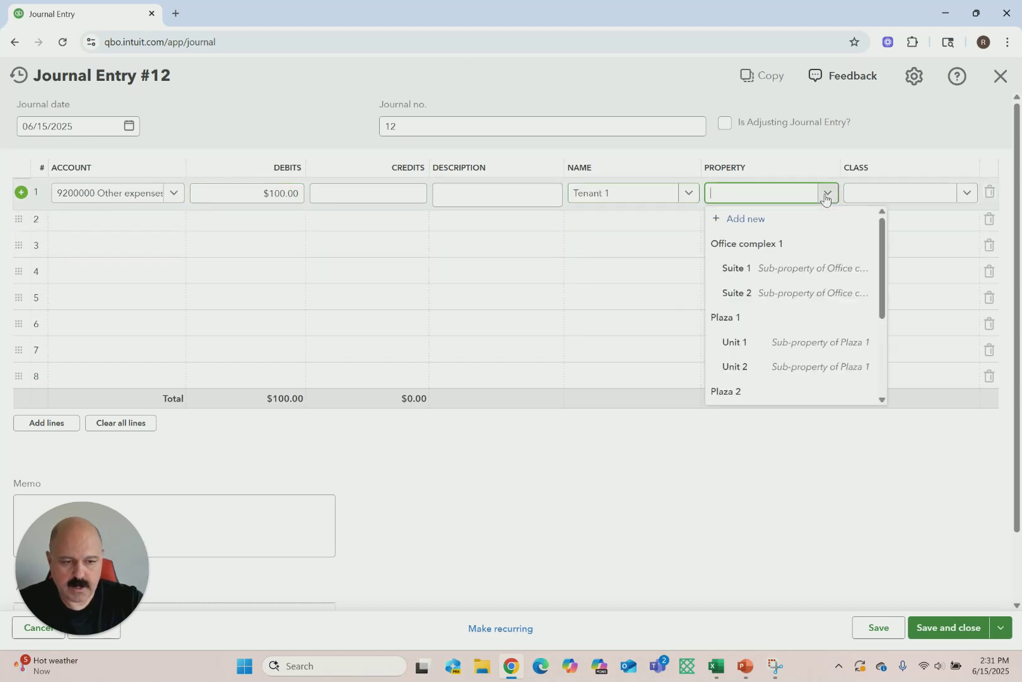
left_click(740, 344)
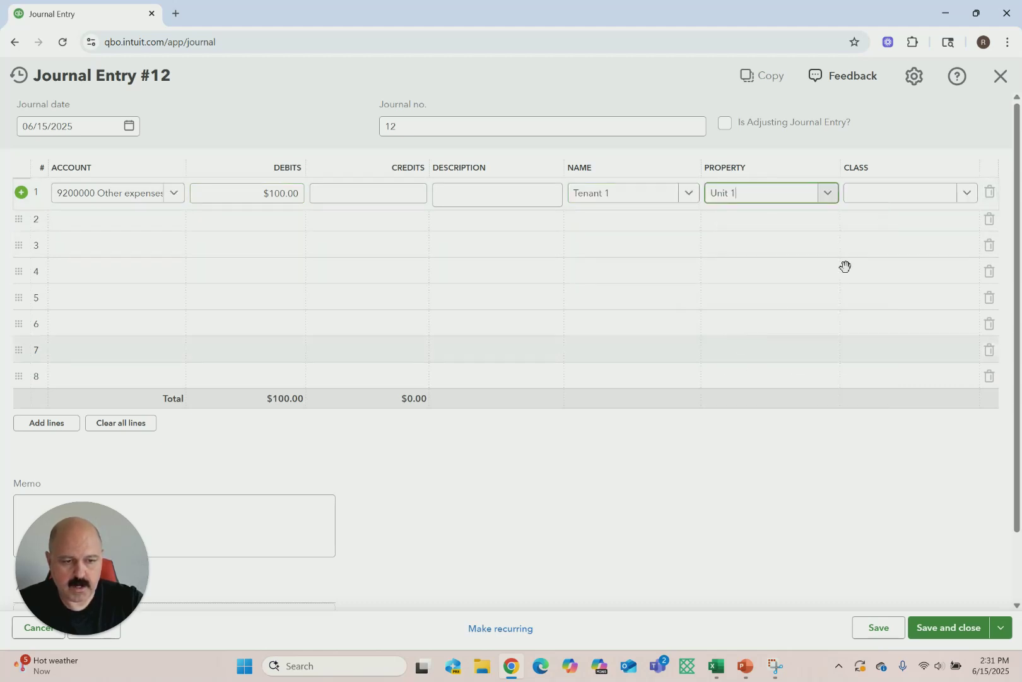
left_click(966, 200)
left_click(869, 367)
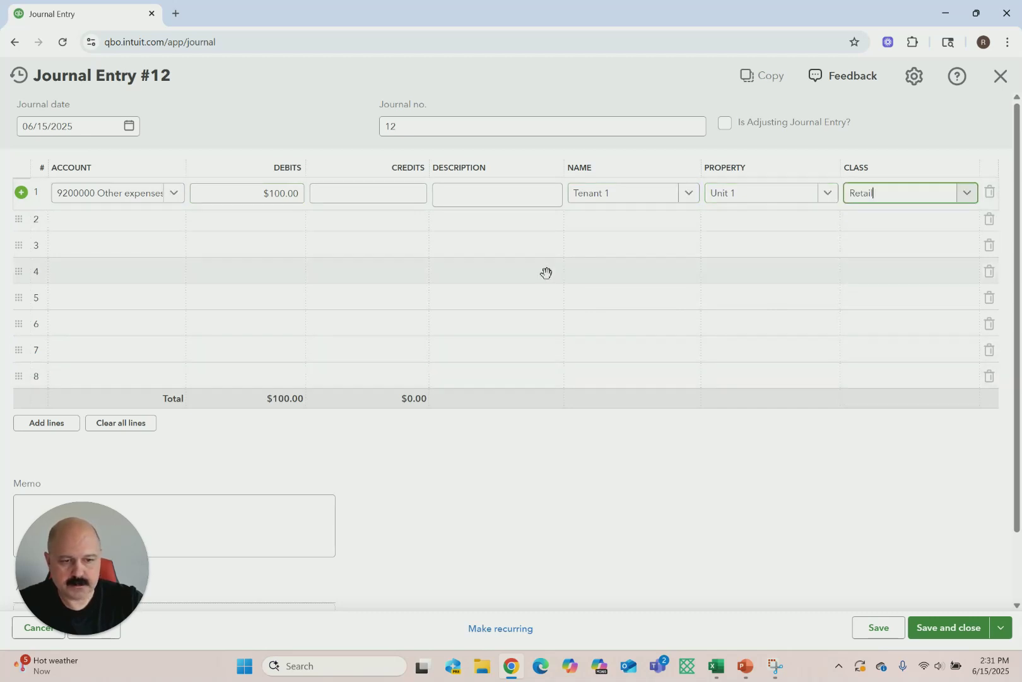
Credit the long-term 2710000 Tenant security deposits account for $100.00 on the second line, with Unit 1 as the property
left_click(129, 226)
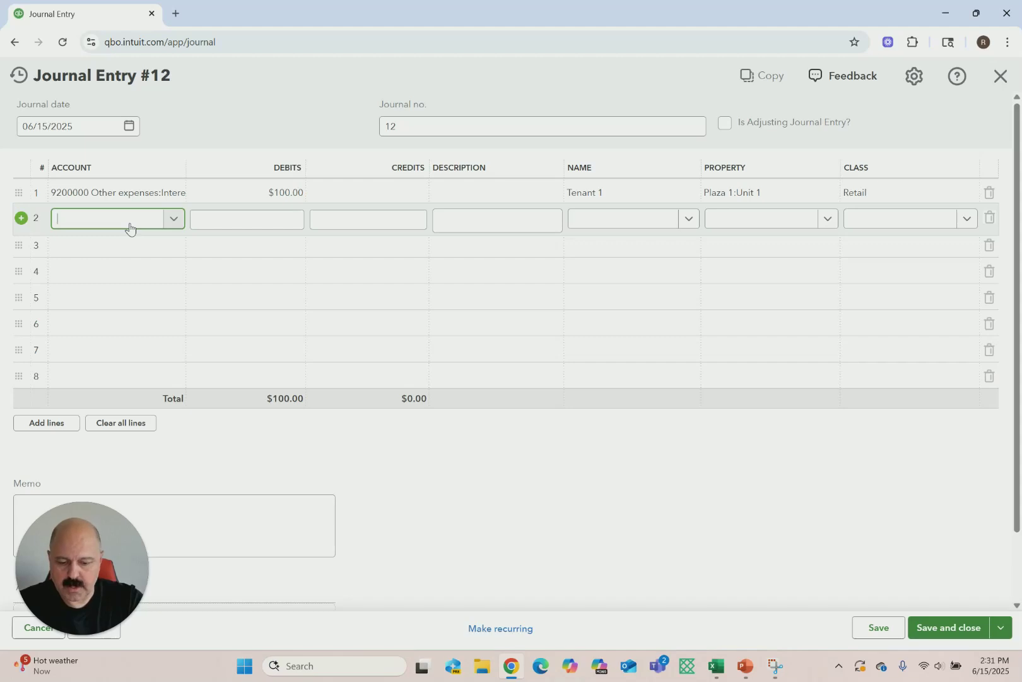
type("sec")
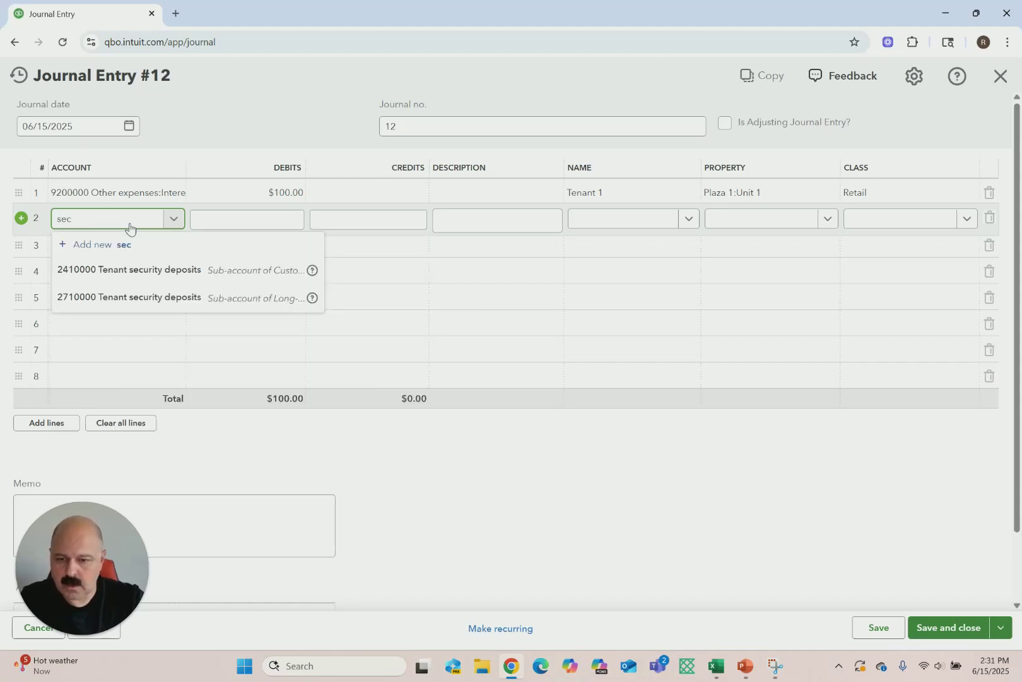
left_click(105, 297)
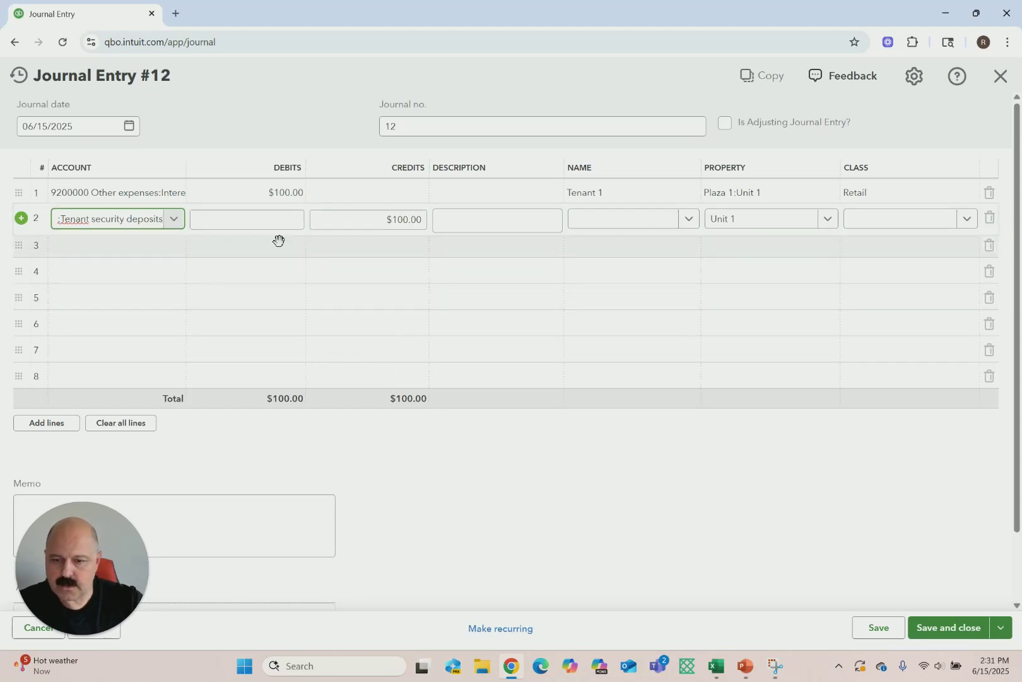
left_click(954, 630)
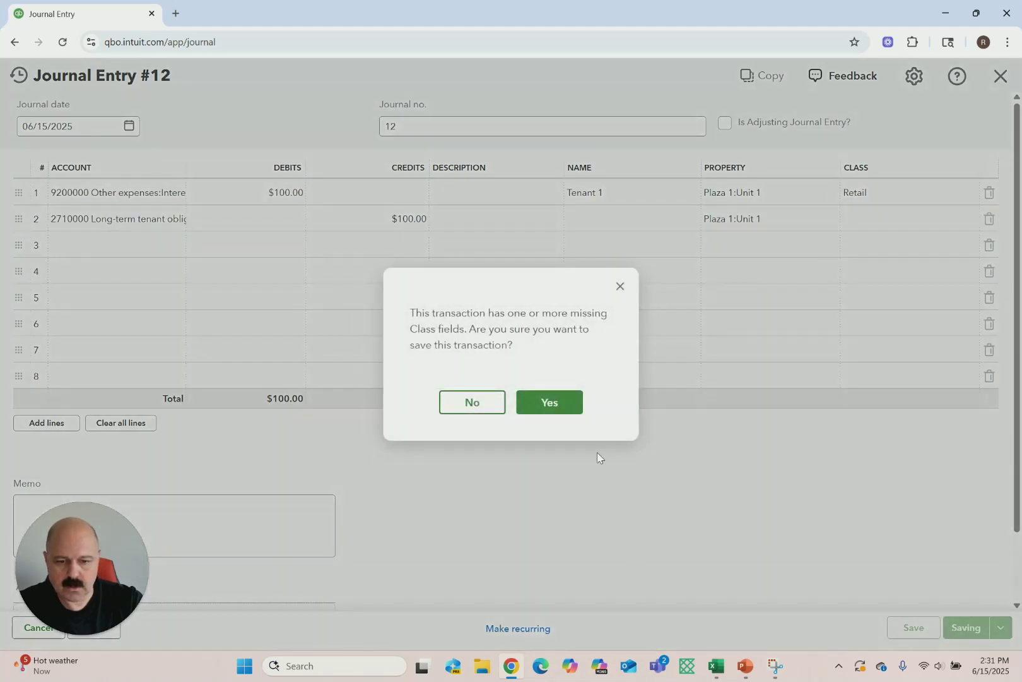
left_click(621, 287)
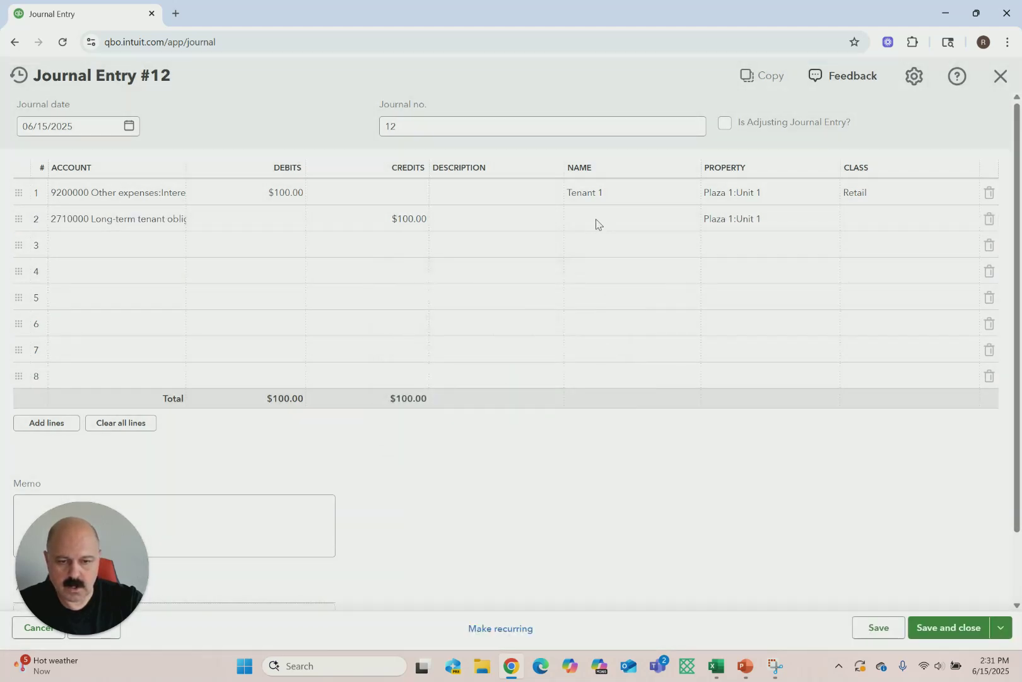
Assign Tenant 1 and the Retail class to the tenant security deposits line, and save and close the entry
left_click(592, 222)
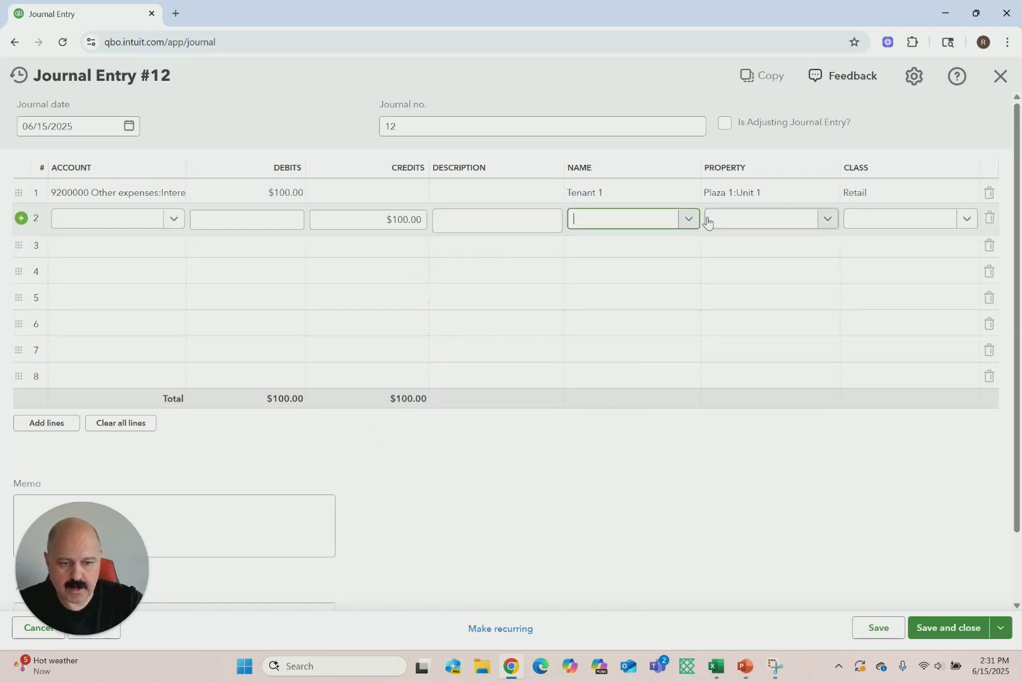
left_click(688, 219)
left_click(596, 272)
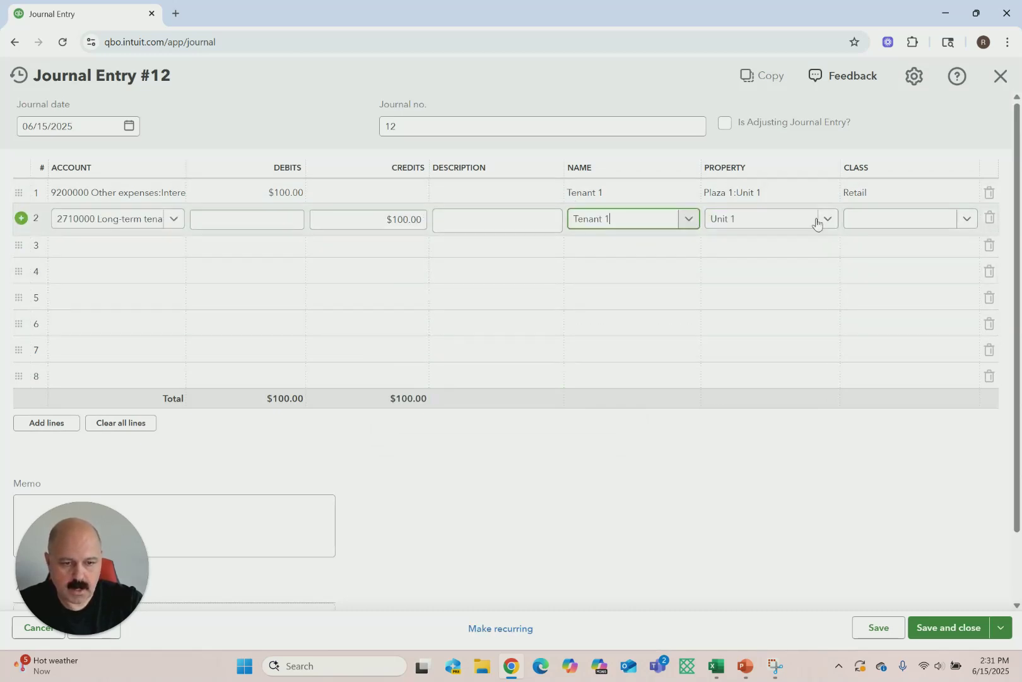
left_click(965, 221)
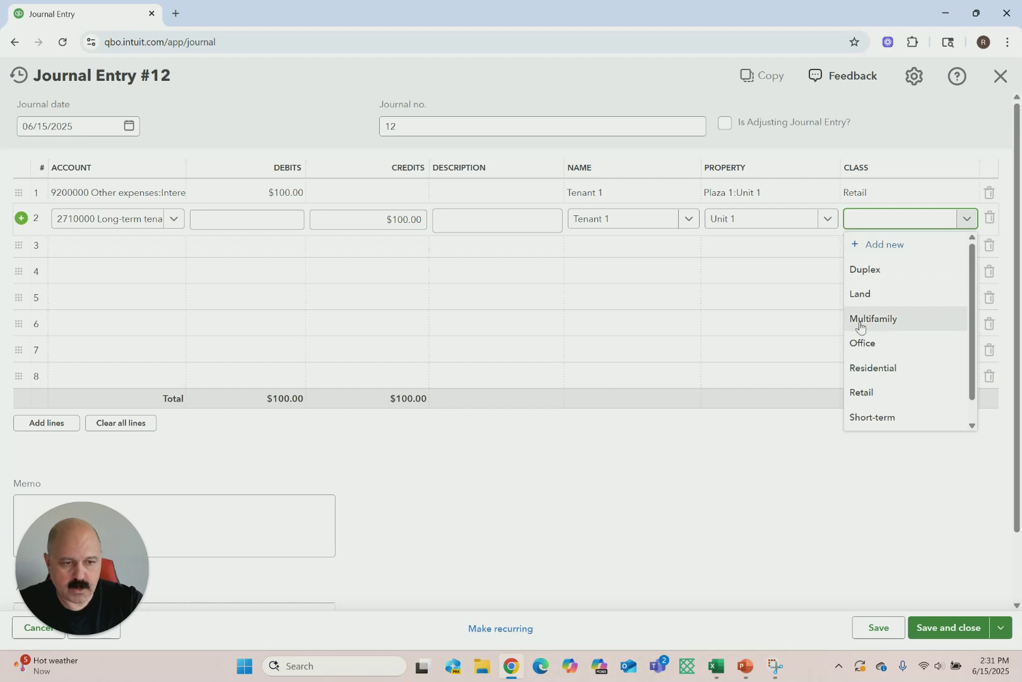
left_click(866, 392)
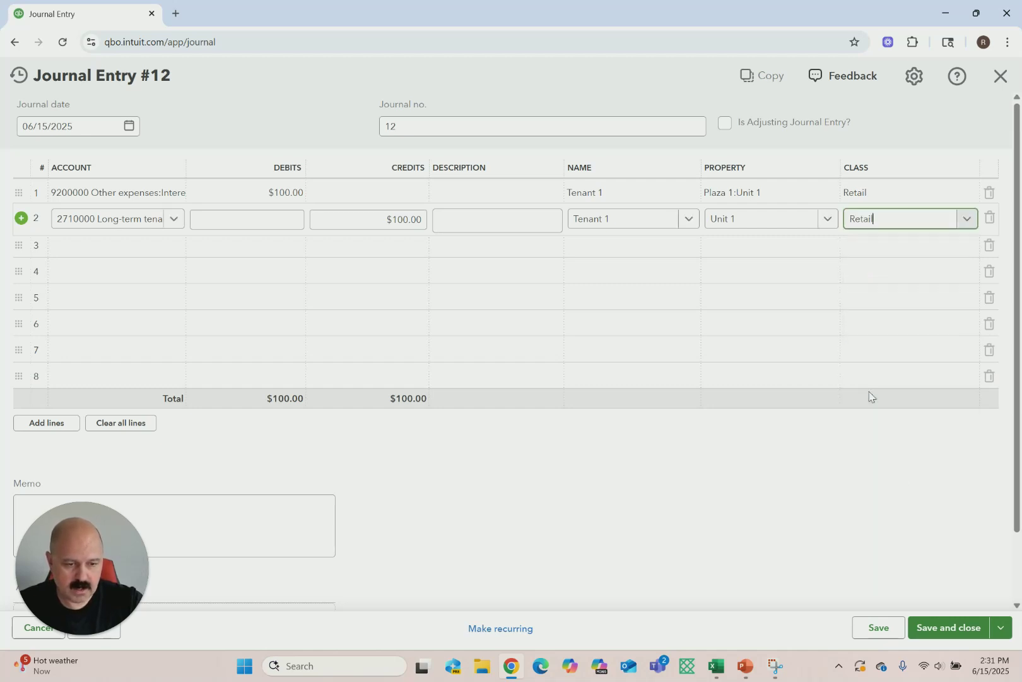
left_click(945, 628)
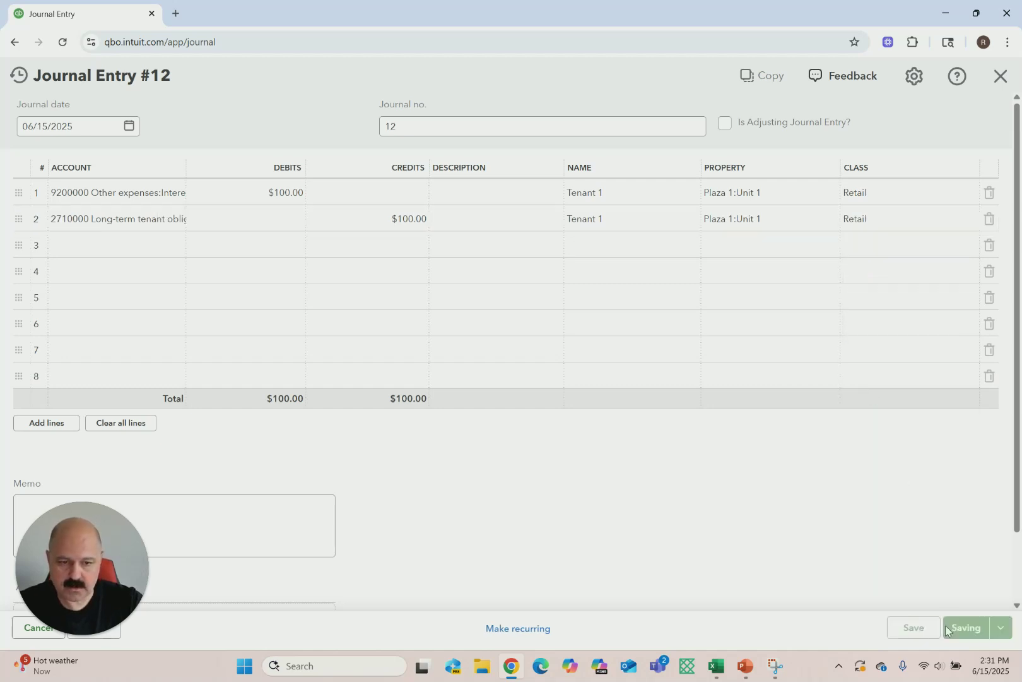
Return to the standard reports and run the Profit and Loss for All Dates to review trust-account interest income, interest expense and net income
left_click(228, 111)
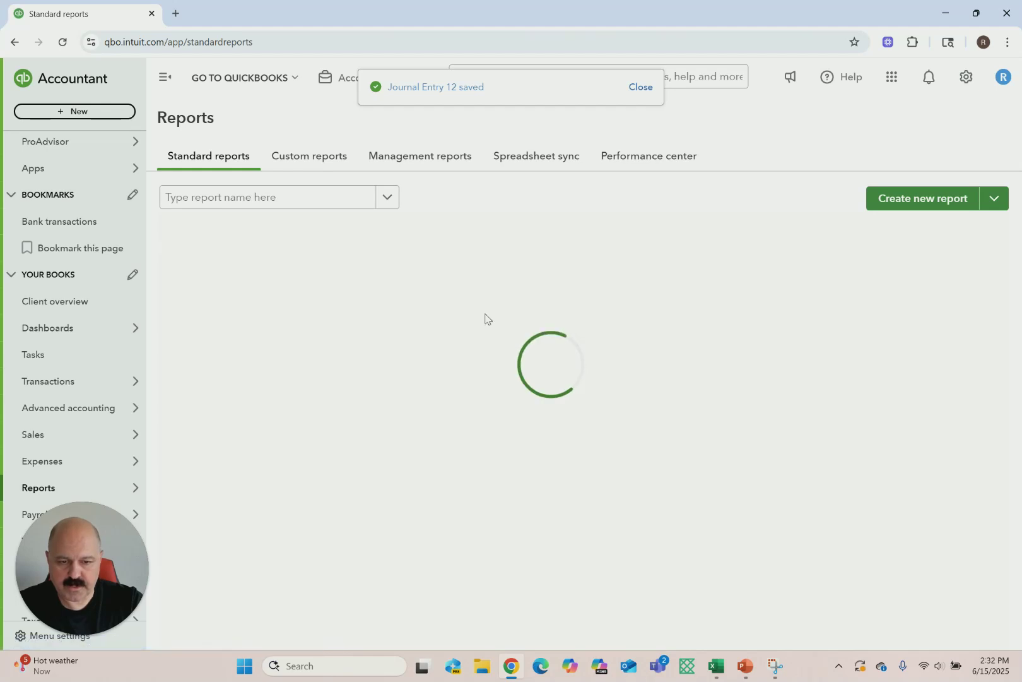
left_click(620, 269)
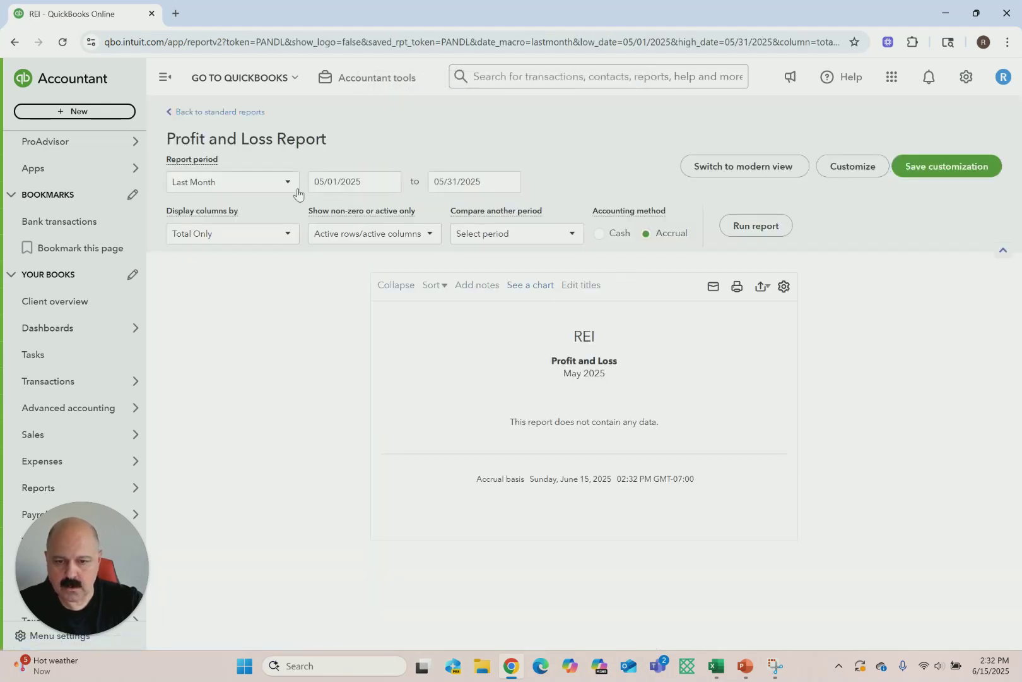
left_click(286, 183)
scroll(236, 254, "up", 4)
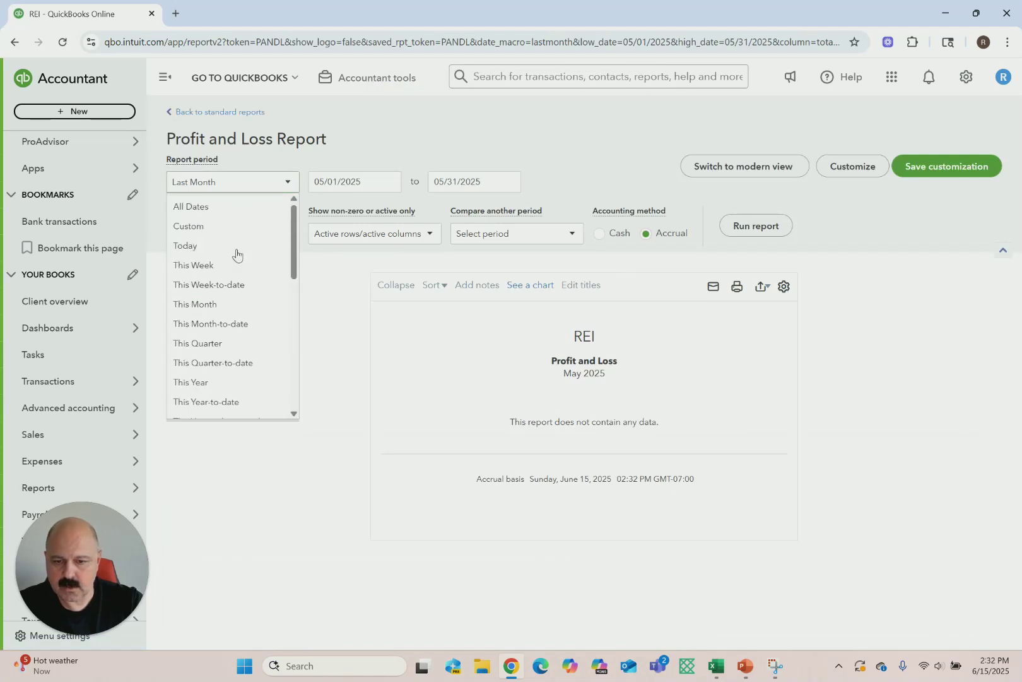
left_click(203, 206)
left_click(754, 226)
scroll(673, 424, "down", 3)
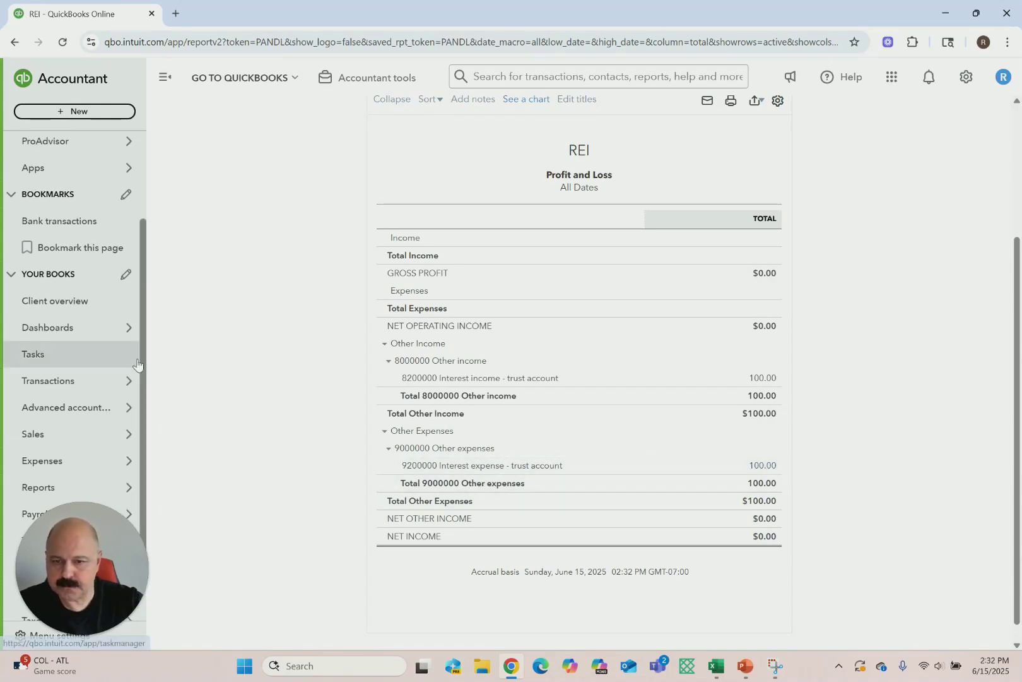
Return to the standard reports and run the Balance Sheet for All Dates to compare the trust account with the security deposit liability
mouse_move(60, 419)
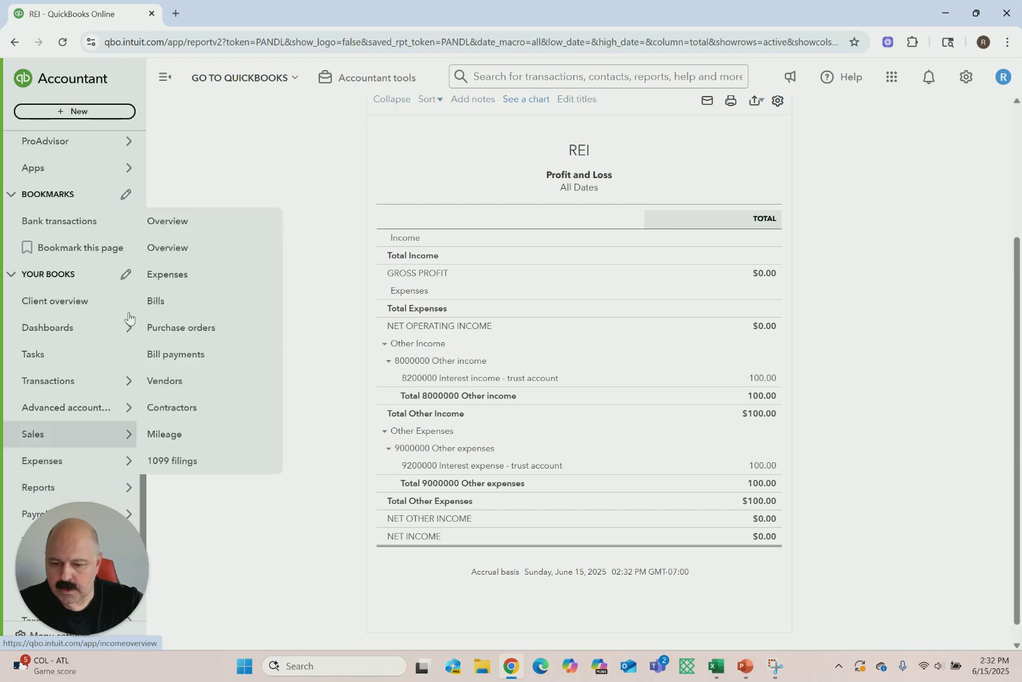
scroll(167, 226, "up", 3)
left_click(199, 114)
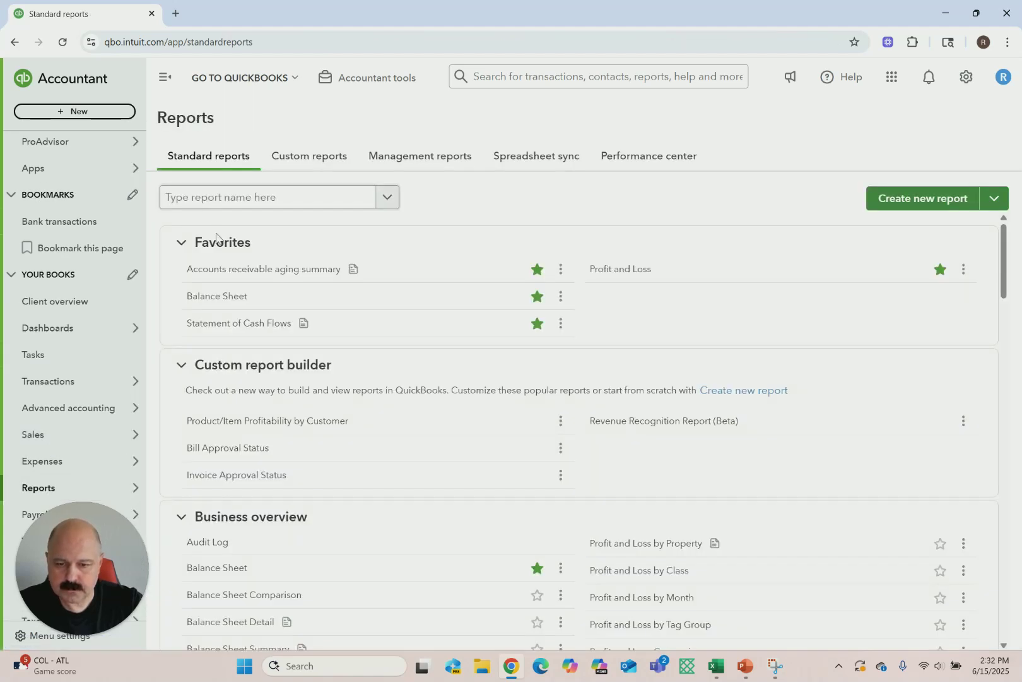
left_click(217, 296)
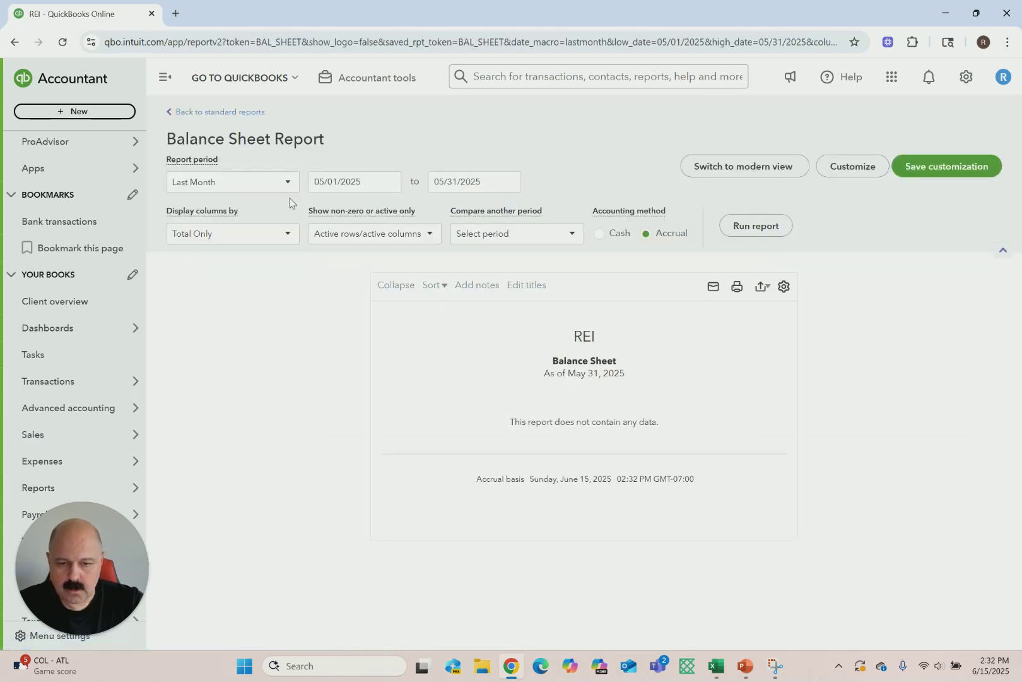
left_click(281, 183)
scroll(234, 260, "up", 3)
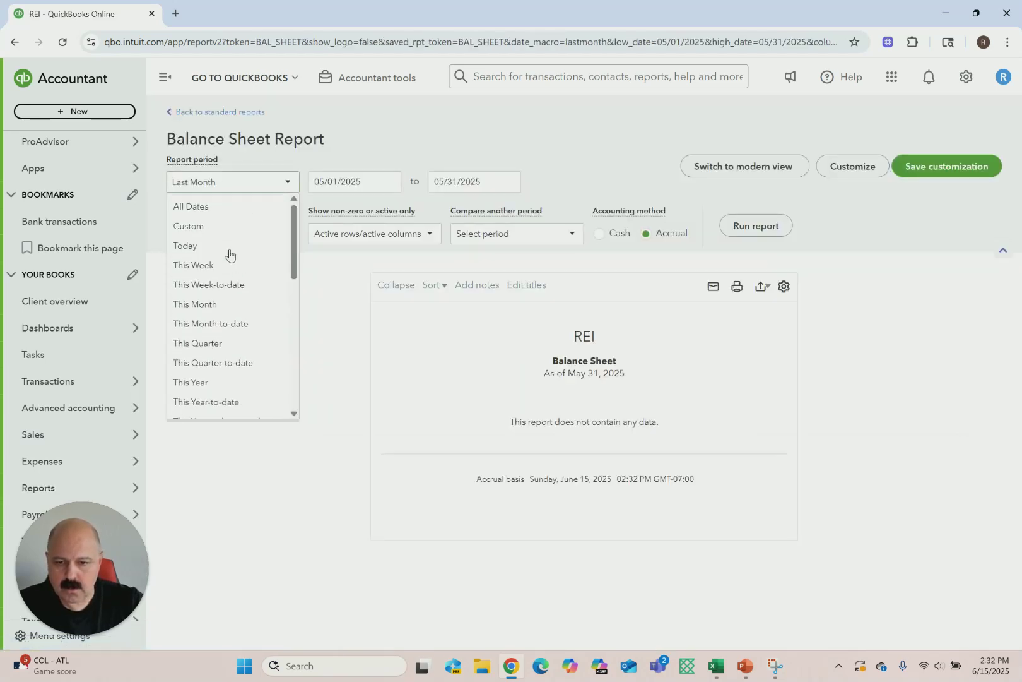
left_click(205, 209)
left_click(756, 228)
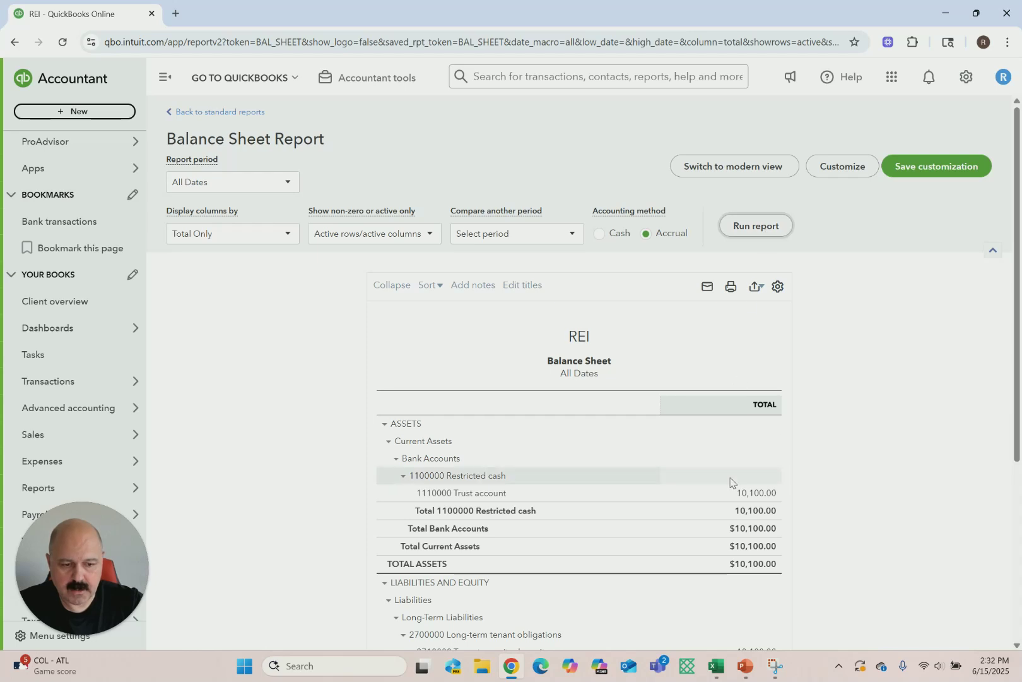
scroll(730, 483, "down", 1)
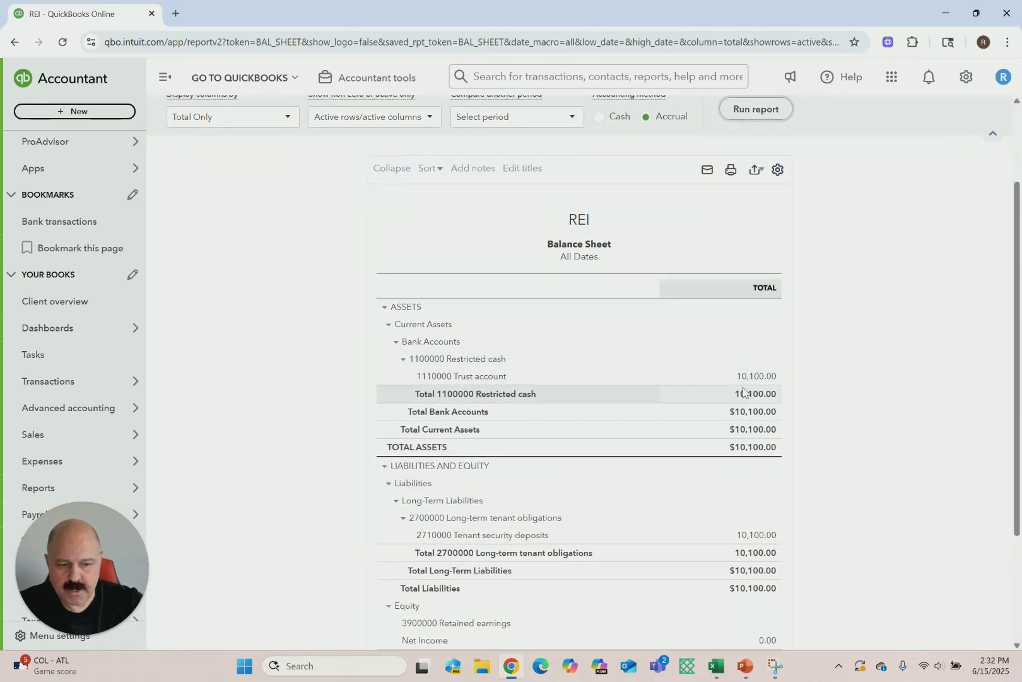
scroll(760, 390, "down", 2)
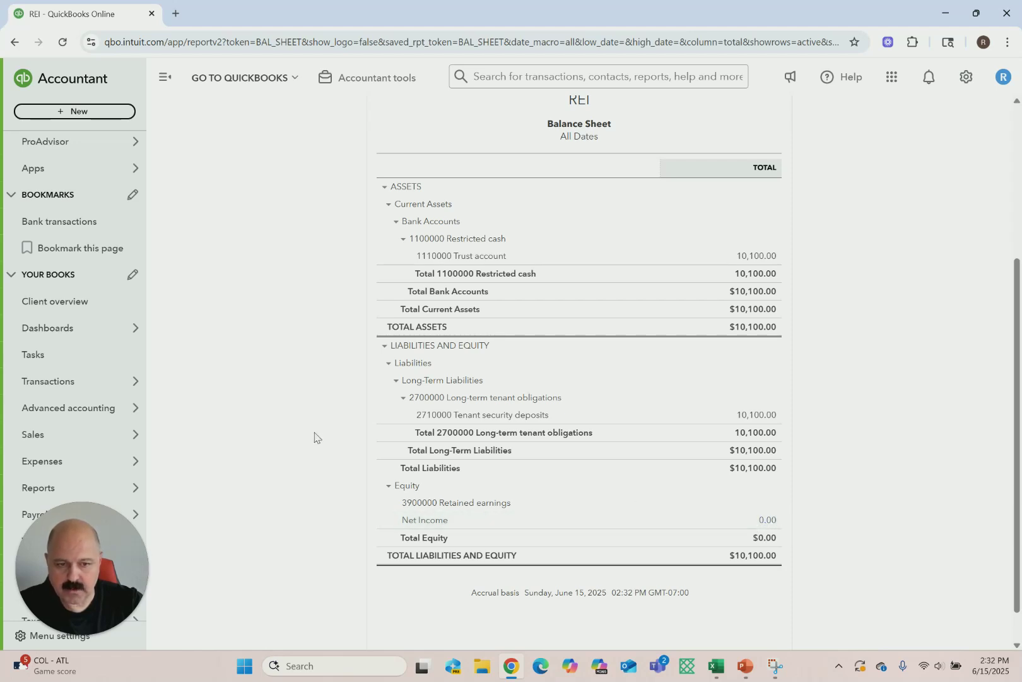
scroll(314, 437, "up", 4)
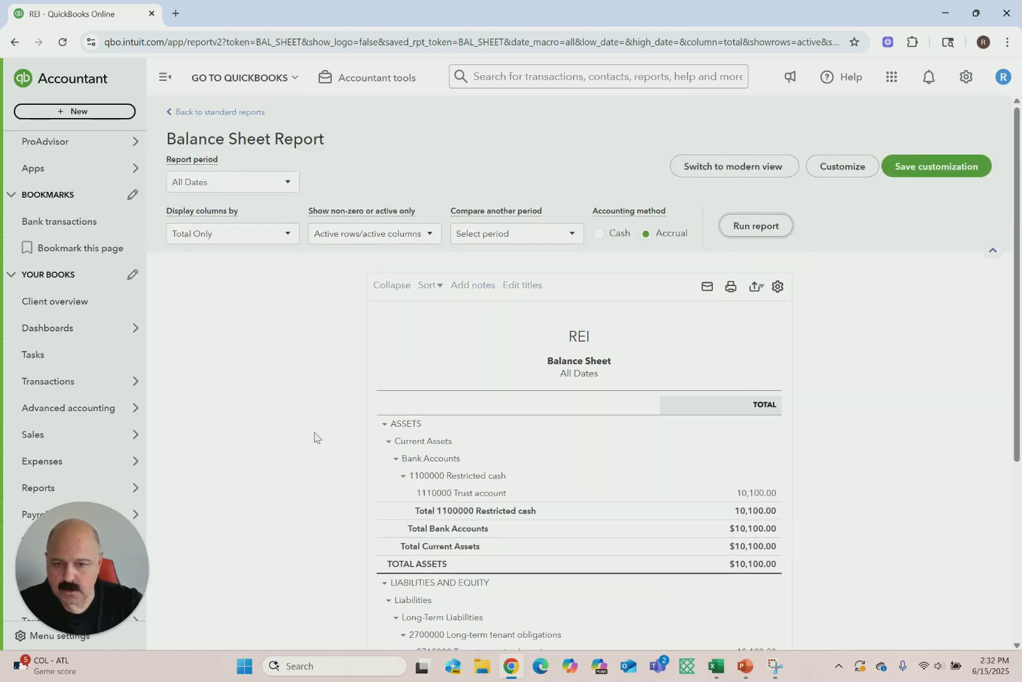
left_click(192, 112)
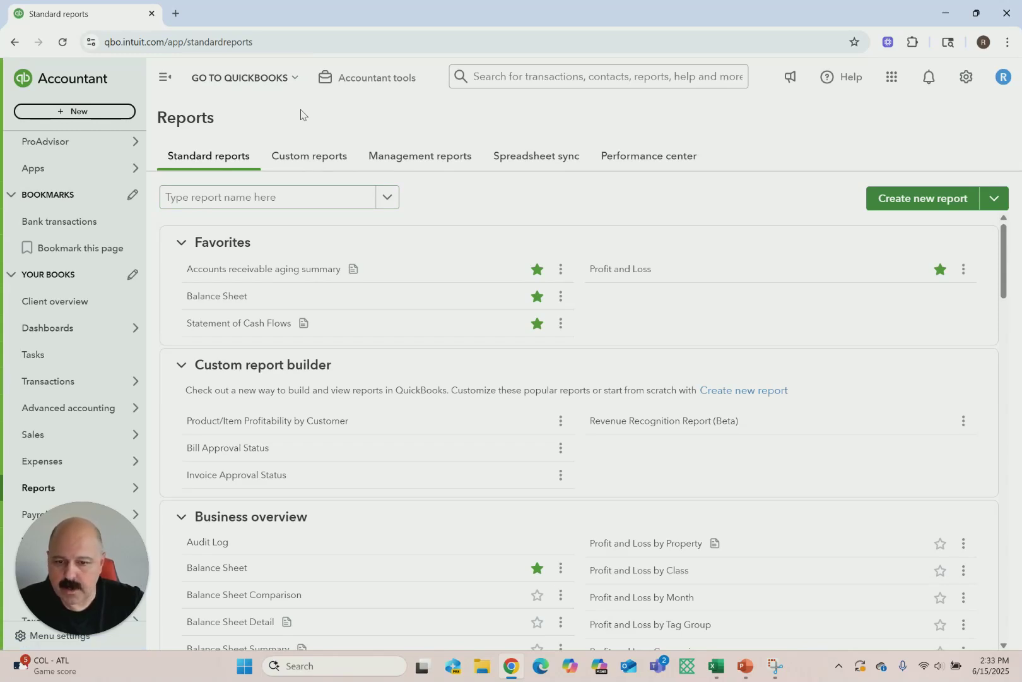
left_click(382, 89)
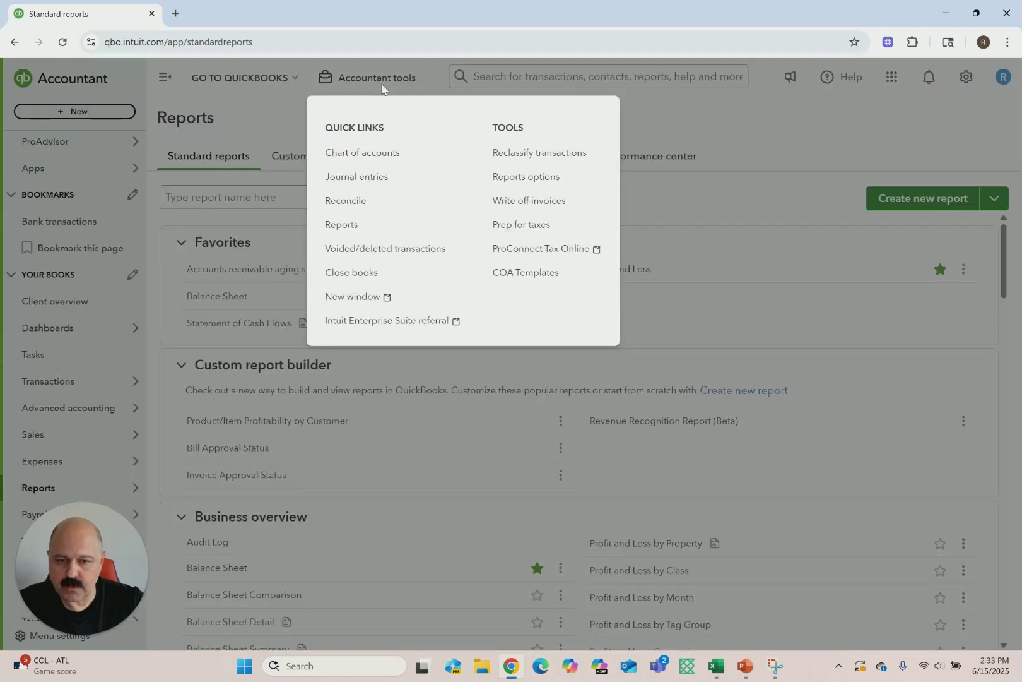
left_click(344, 183)
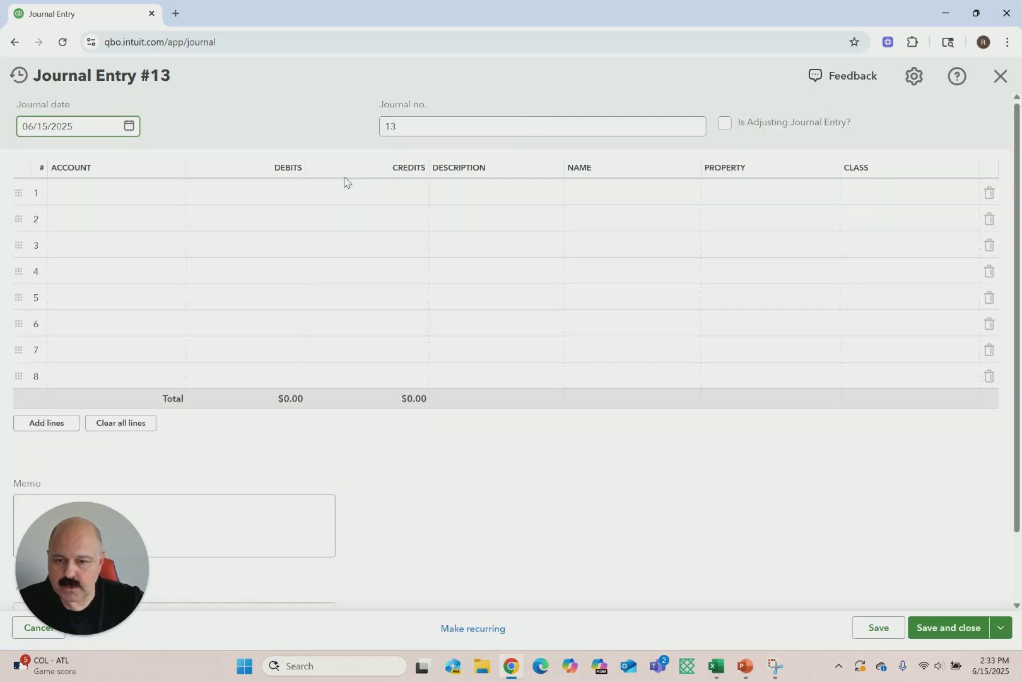
left_click(98, 193)
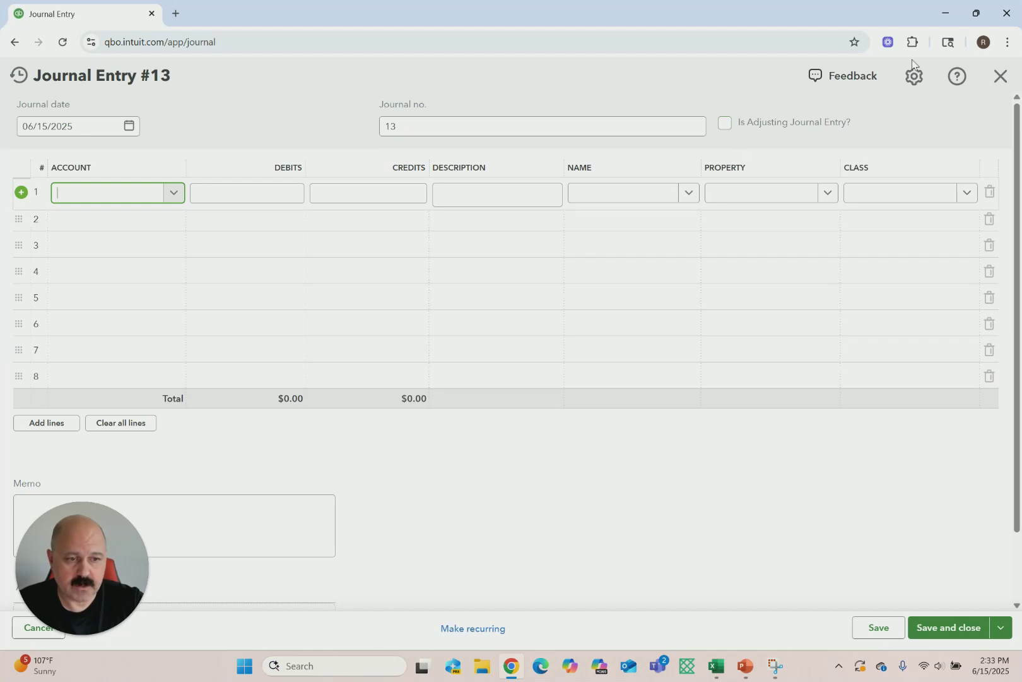
left_click(1001, 76)
left_click(325, 317)
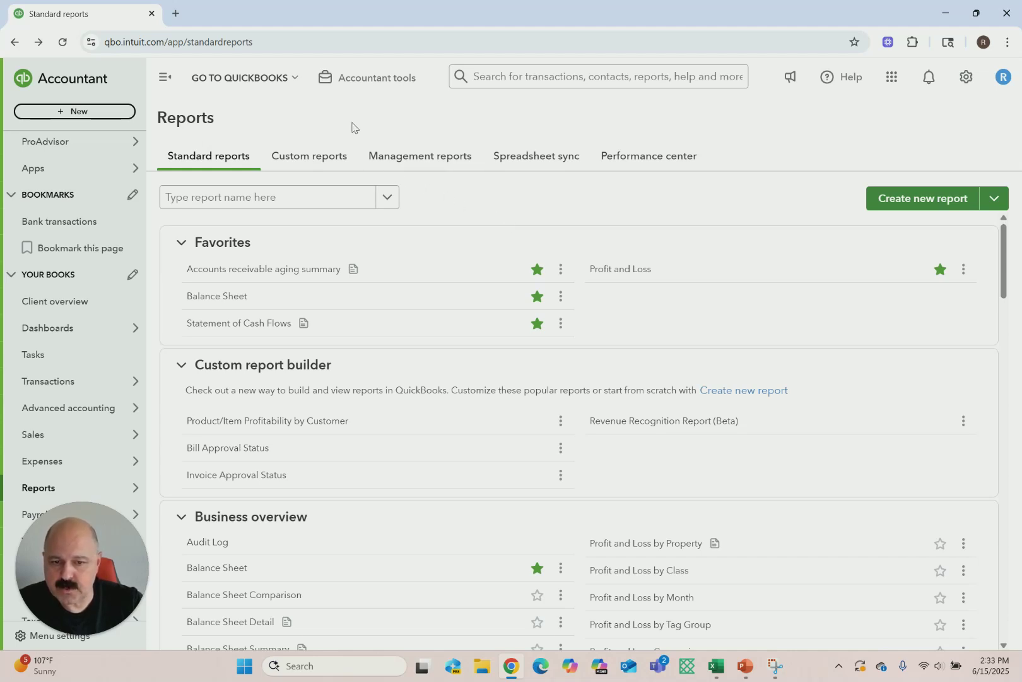
Start a new journal entry and debit the long-term 2710000 Tenant security deposits account for $10,100.00 on the first line
left_click(373, 80)
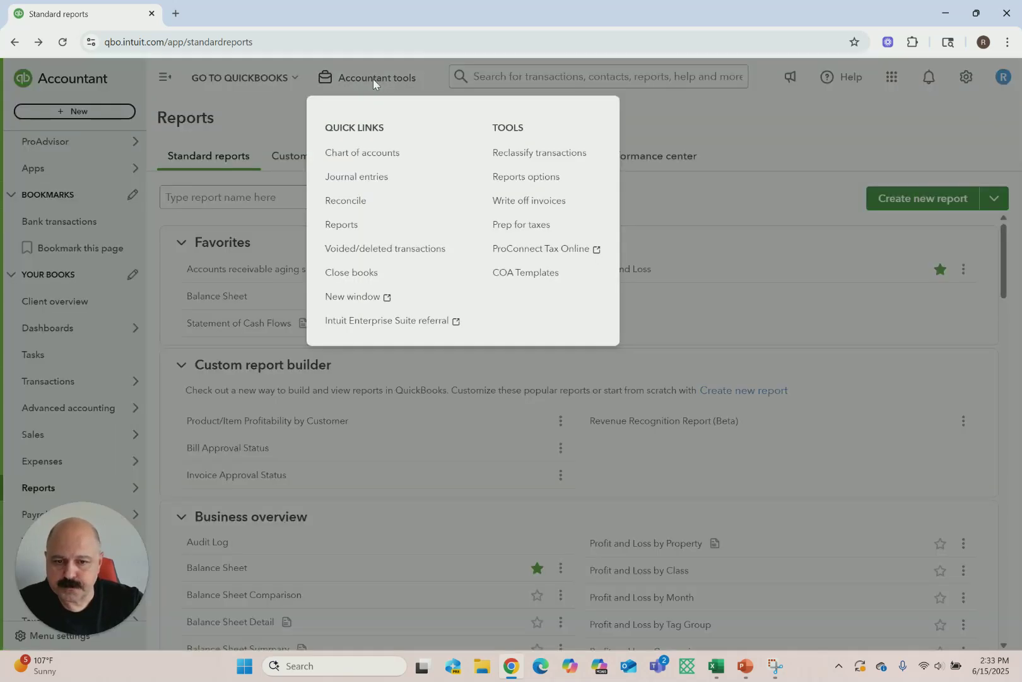
left_click(347, 178)
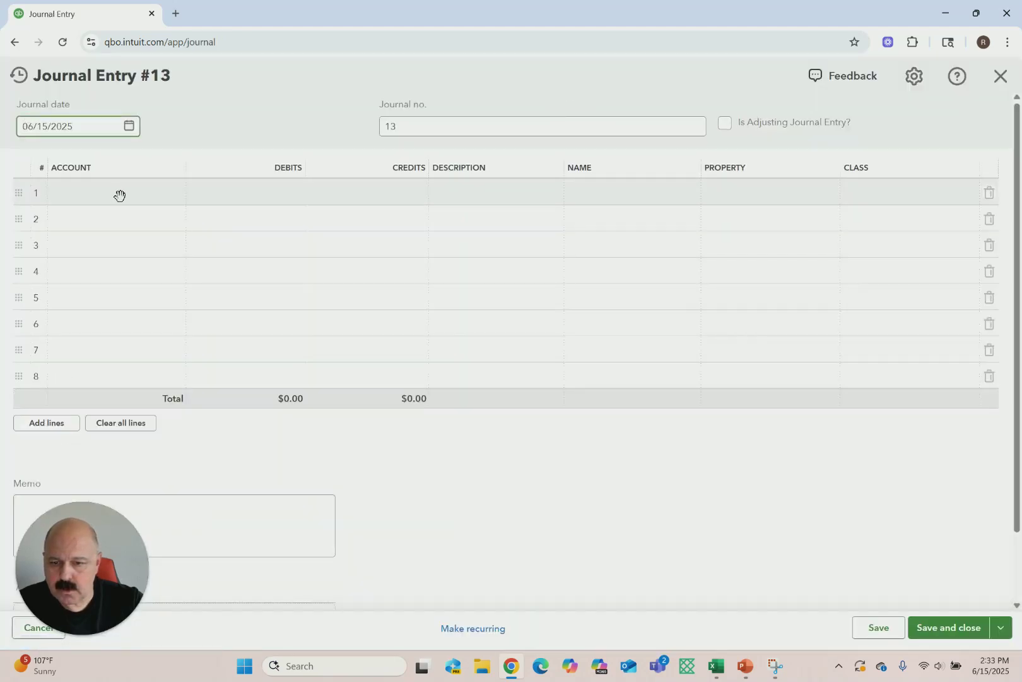
left_click(140, 196)
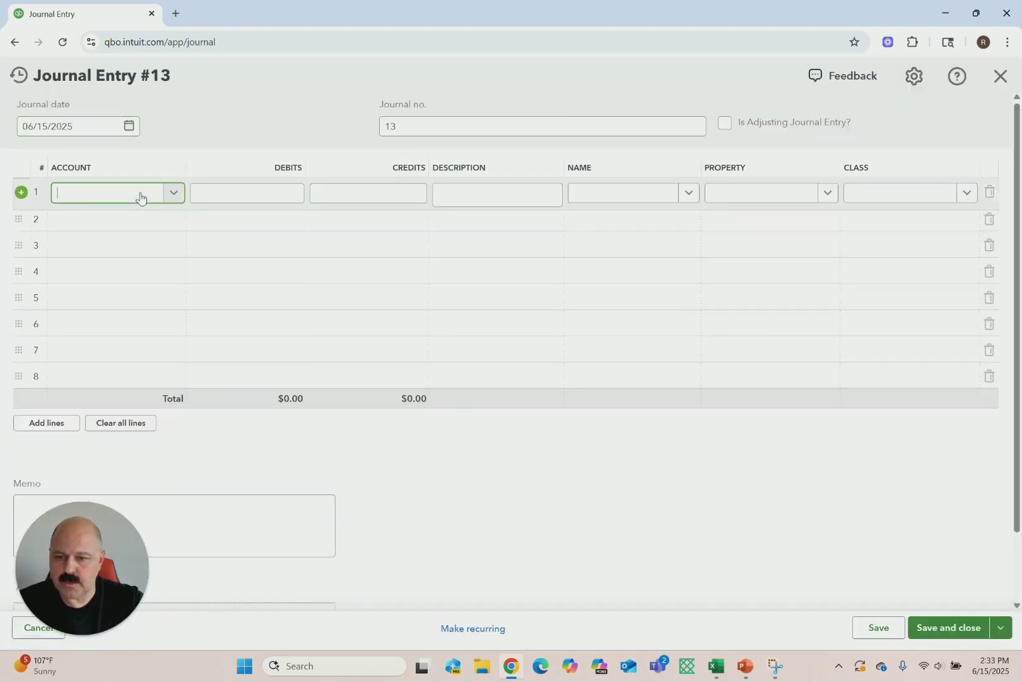
type("sec")
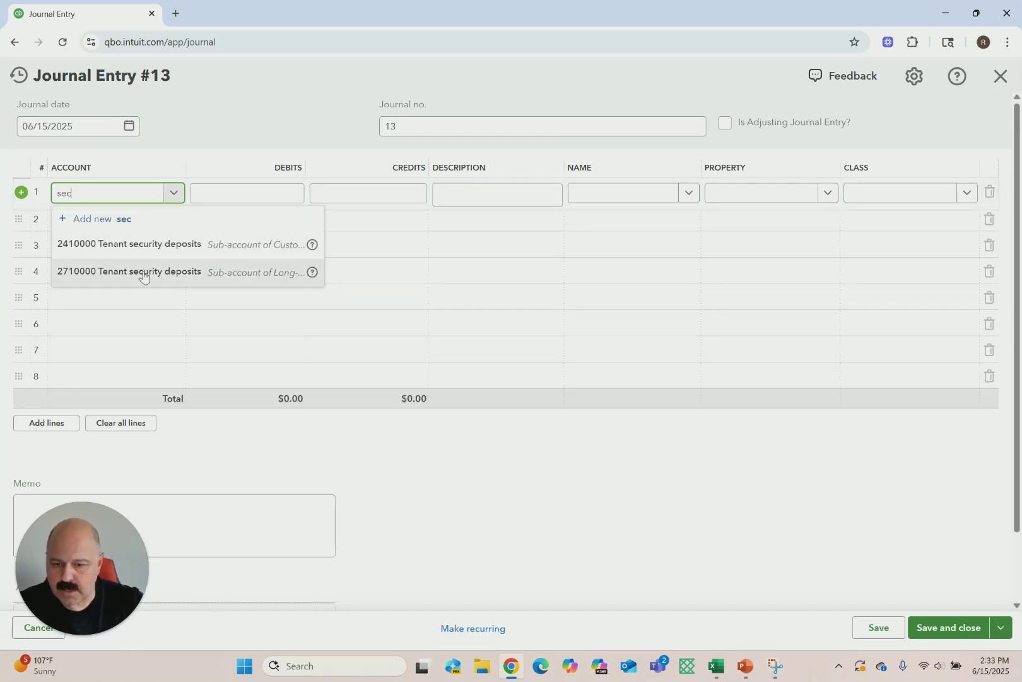
left_click(142, 272)
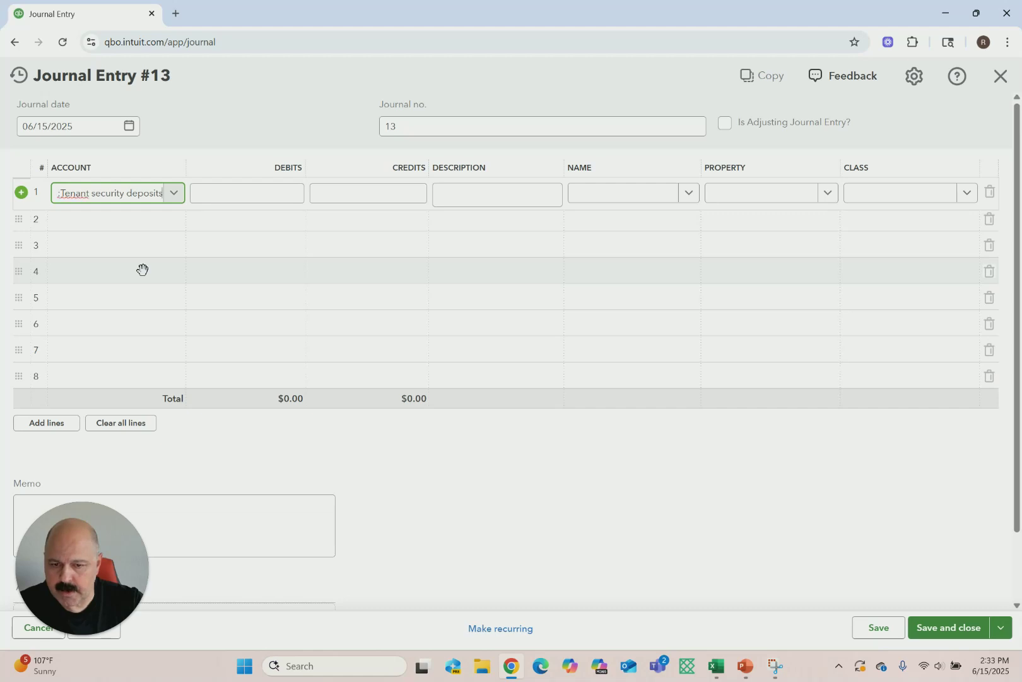
left_click(272, 194)
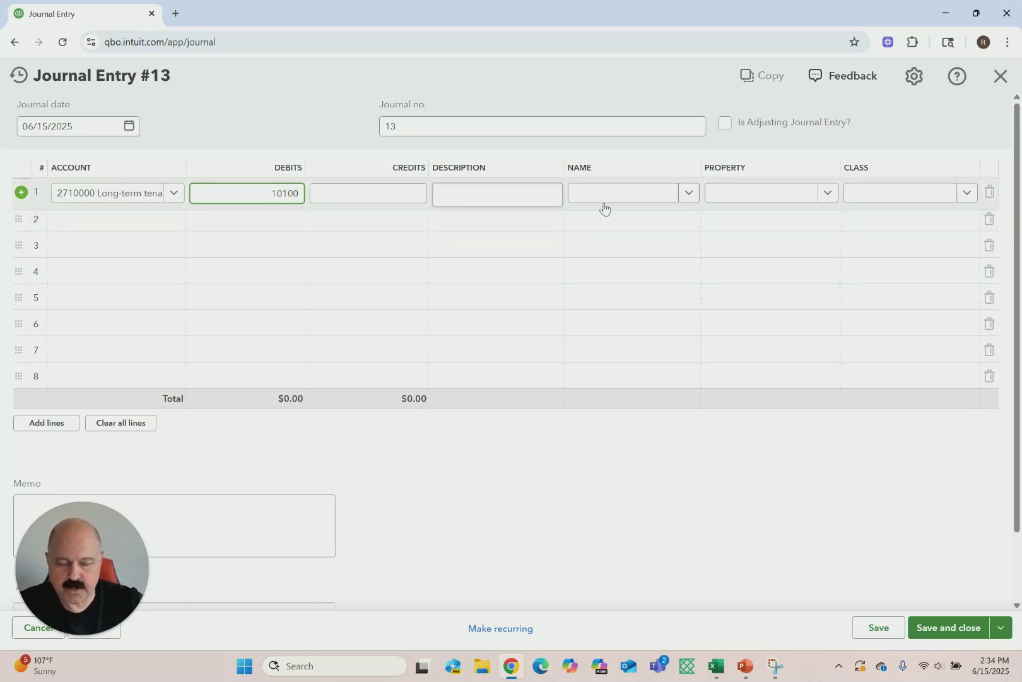
Assign Tenant 1, the Unit 1 property under Plaza 1 and the Retail class to the first line
left_click(689, 193)
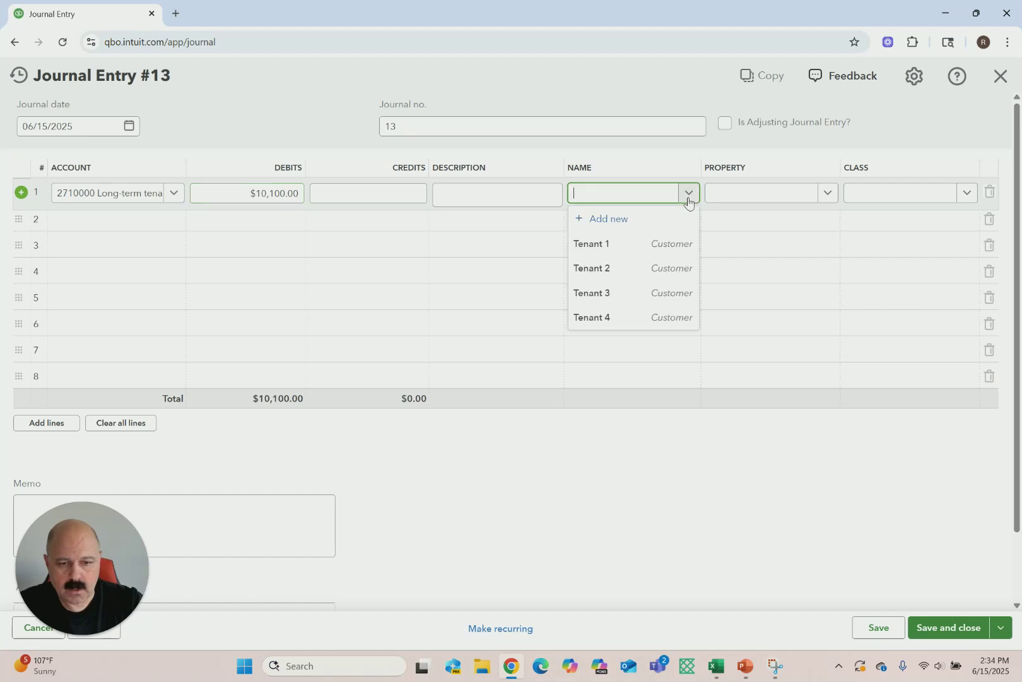
left_click(602, 251)
left_click(830, 195)
left_click(744, 341)
left_click(968, 197)
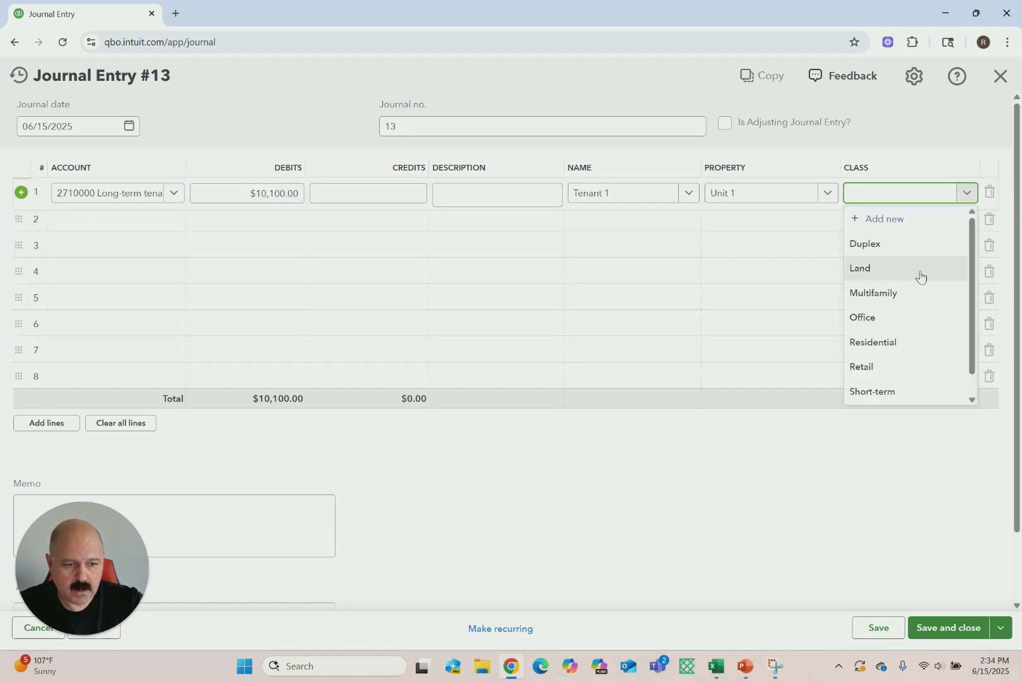
left_click(869, 366)
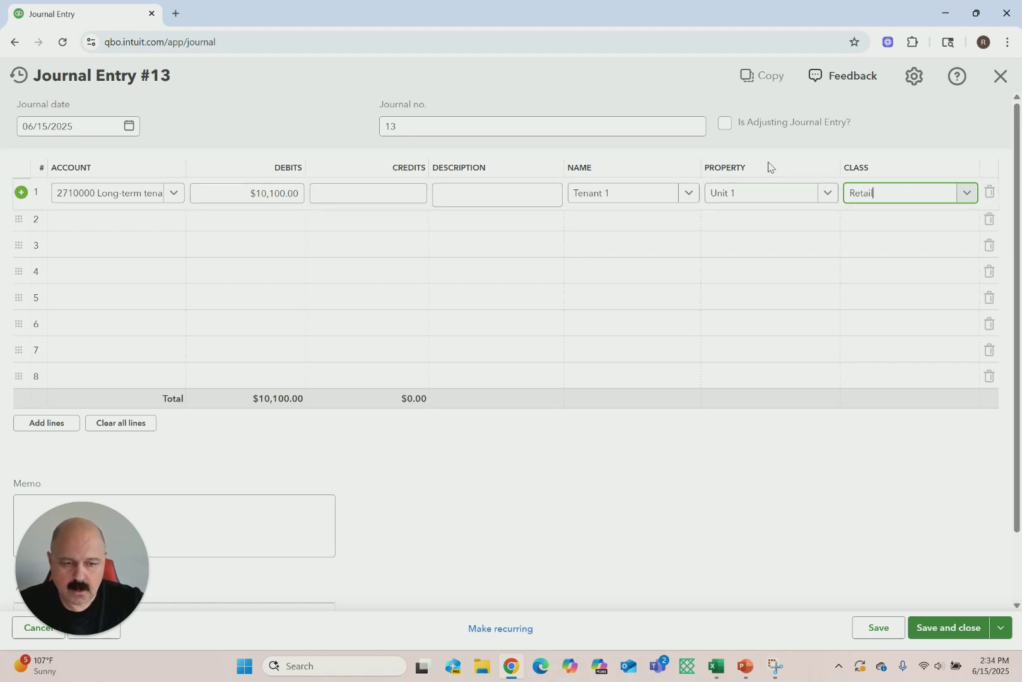
left_click(826, 196)
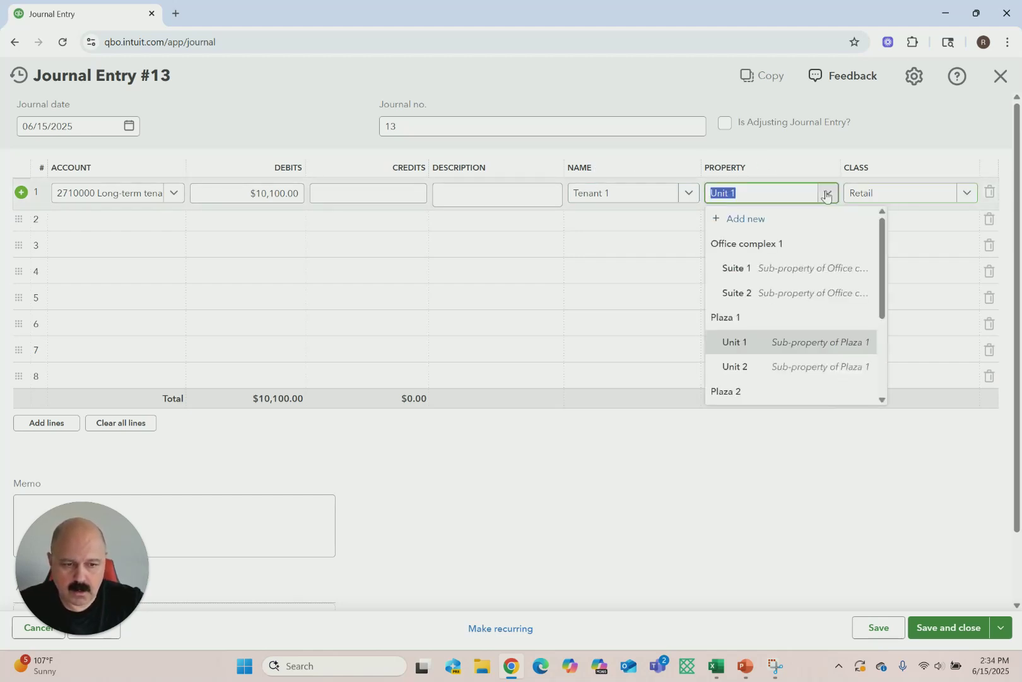
left_click(768, 198)
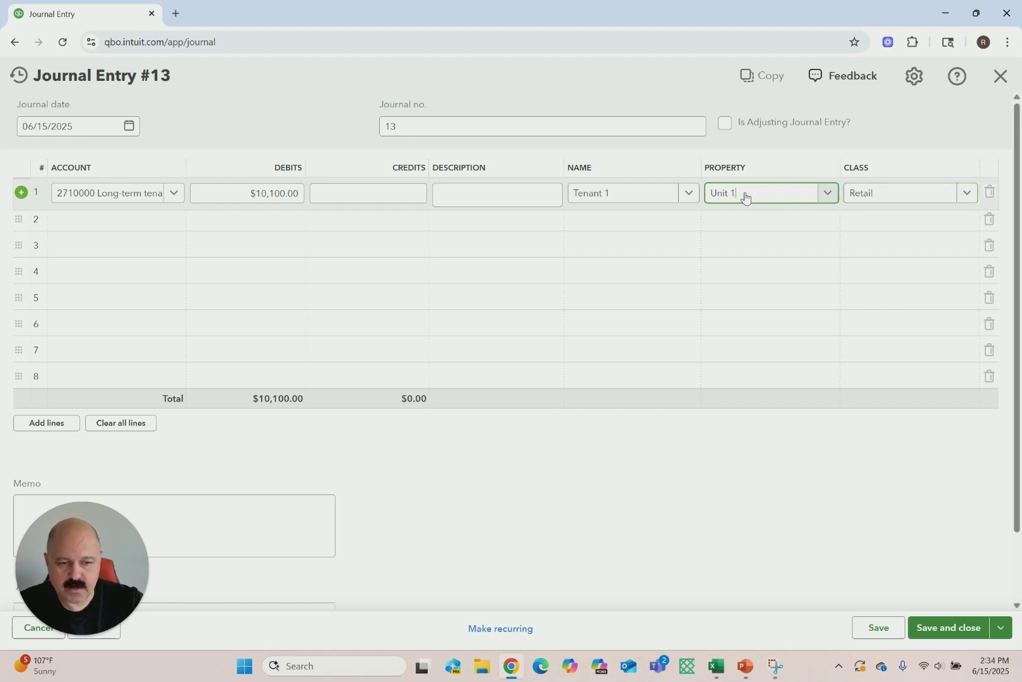
Credit the current-liability 2410000 Tenant security deposits account for $10,100.00 on the second line
left_click(136, 225)
type("sec")
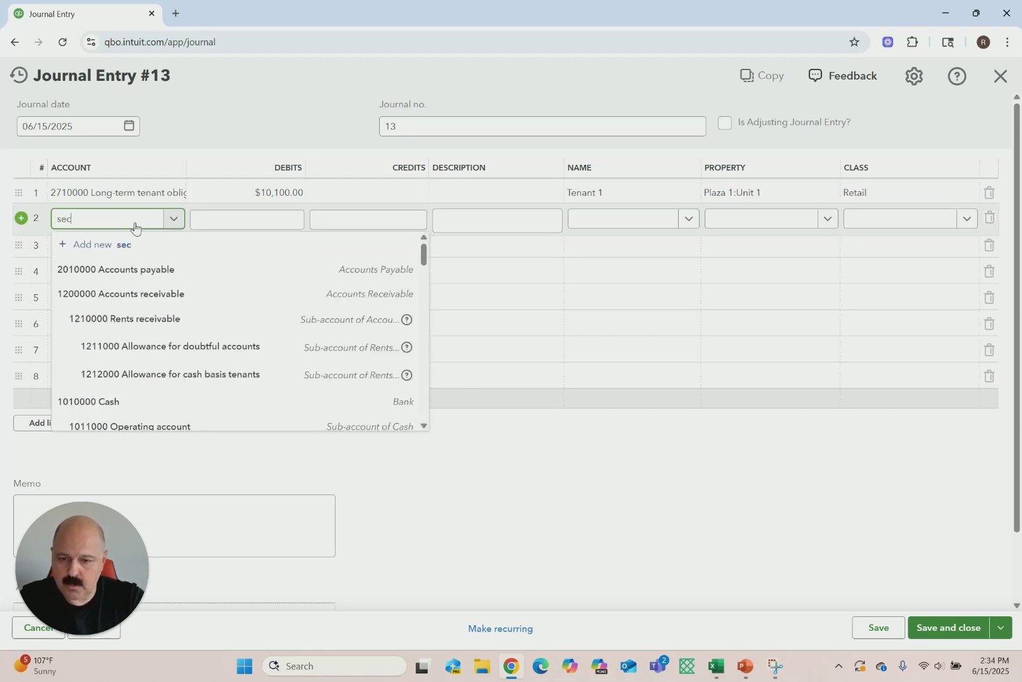
left_click(99, 272)
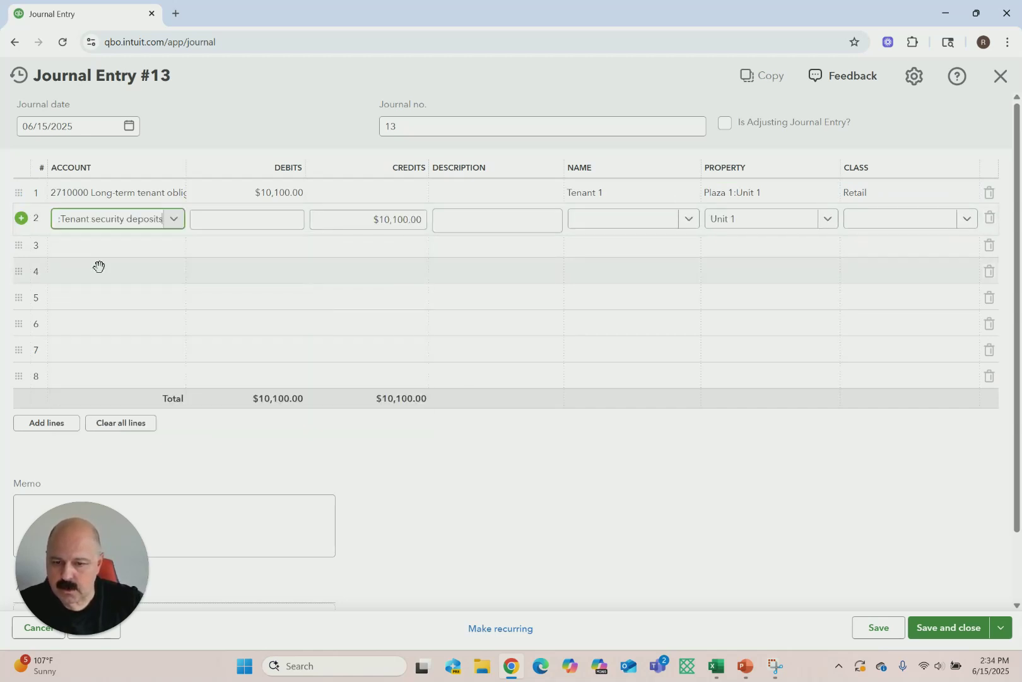
Assign Tenant 1, the Unit 1 property and the Retail class to the second line, and save and close the entry
left_click(689, 221)
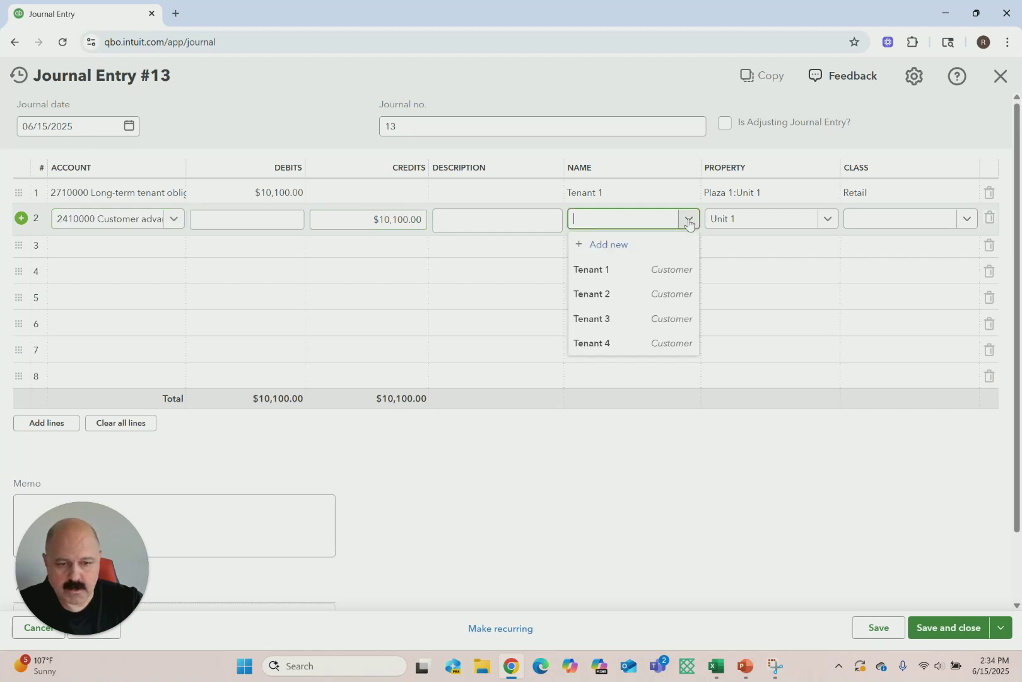
left_click(602, 271)
left_click(829, 220)
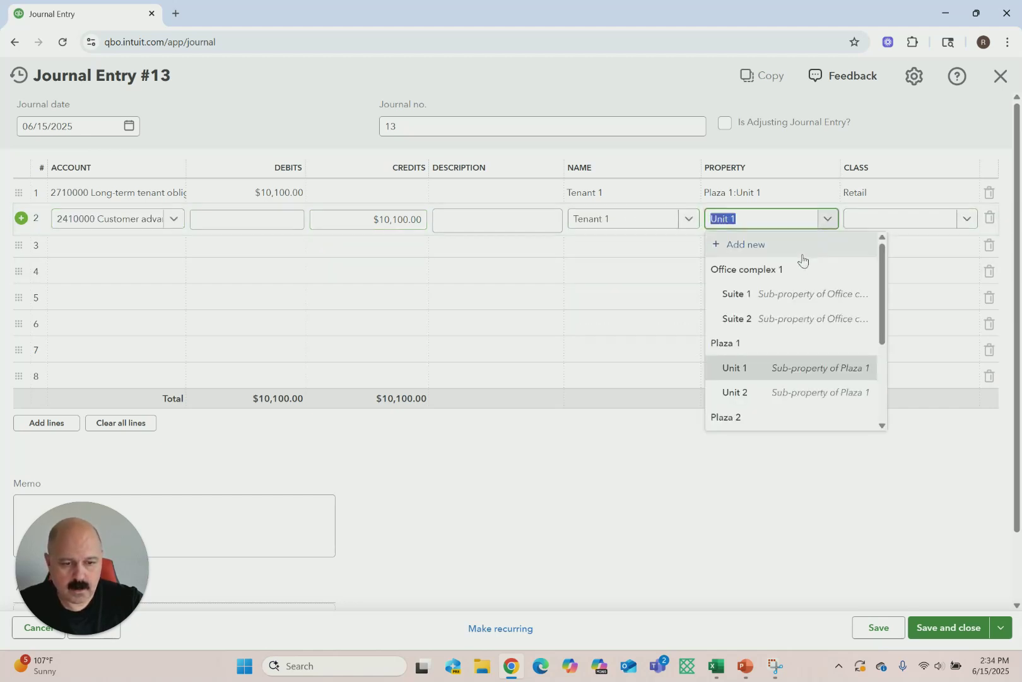
left_click(736, 369)
left_click(965, 223)
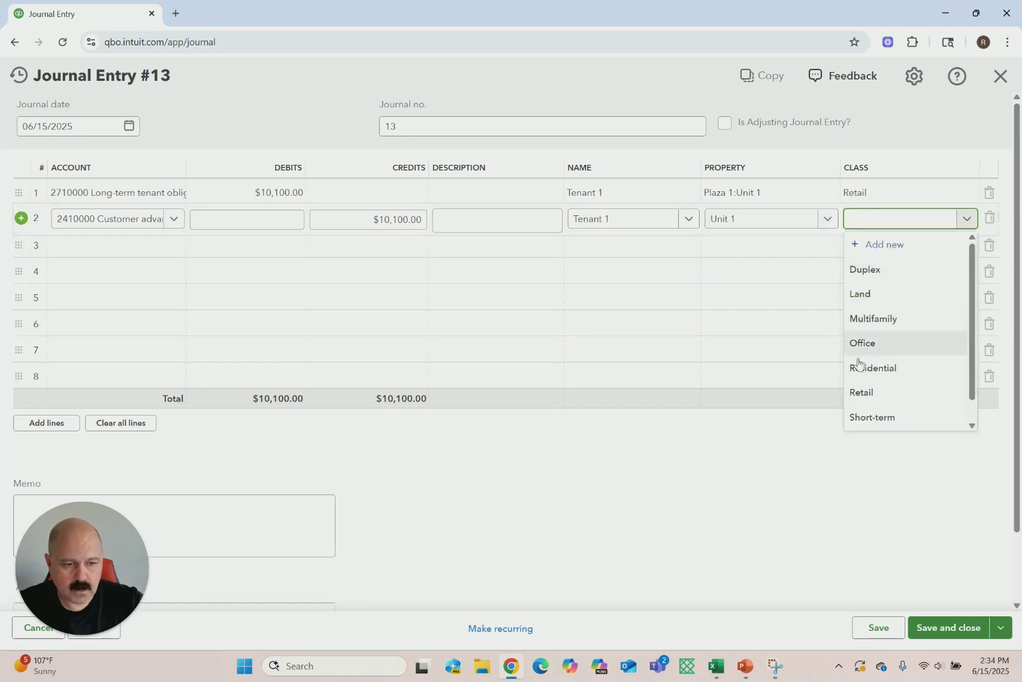
left_click(859, 399)
left_click(933, 631)
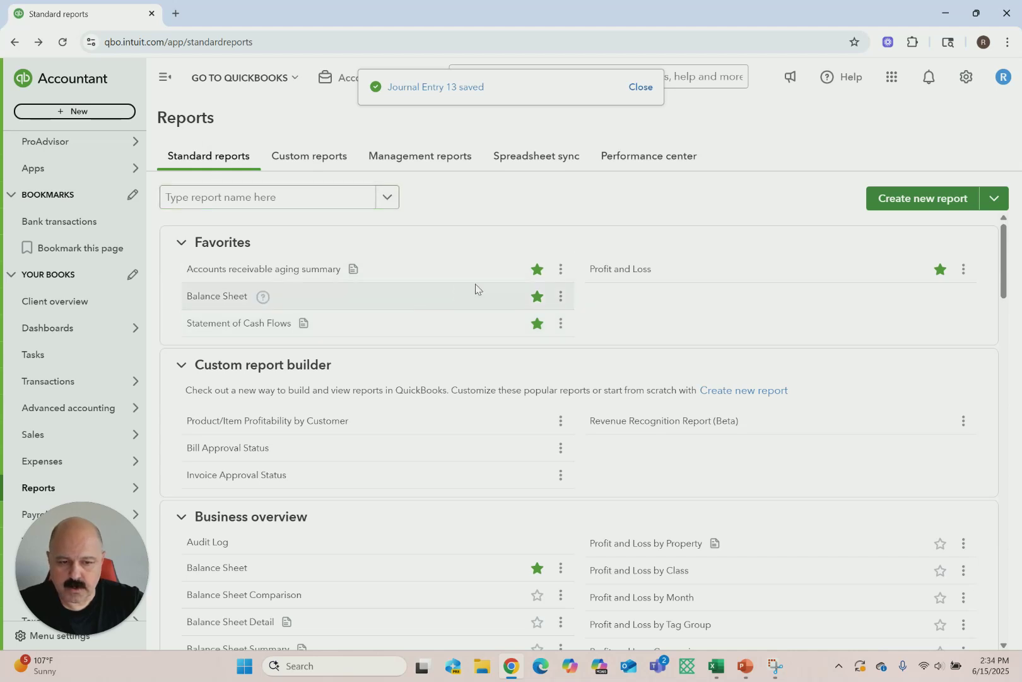
Run the Profit and Loss for All Dates to review other income, other expenses and net income after the reclassification
left_click(607, 271)
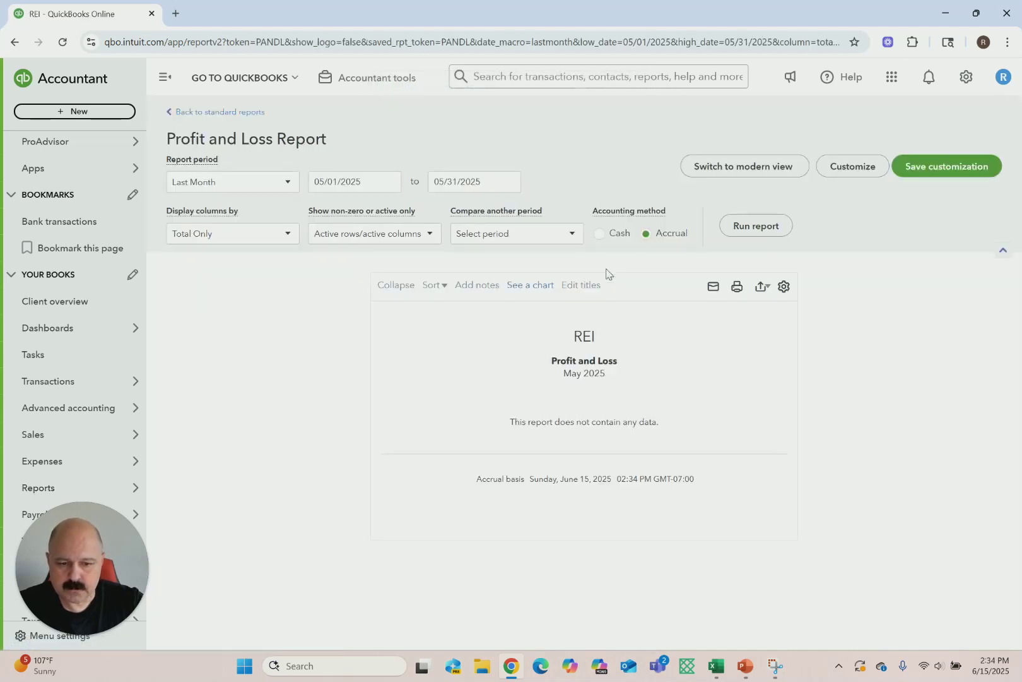
left_click(289, 182)
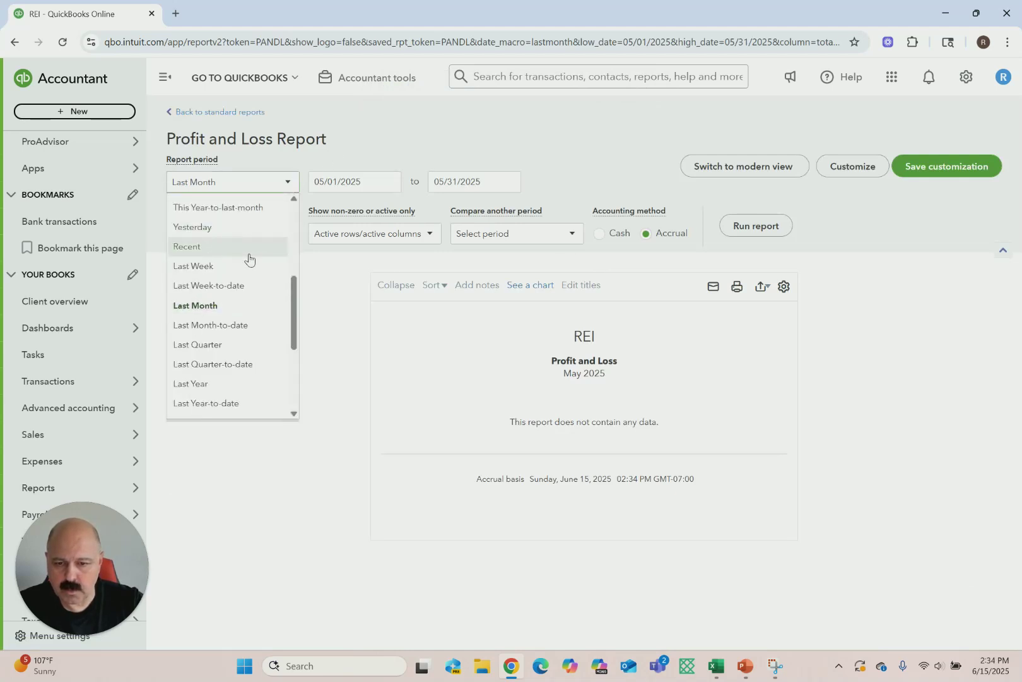
scroll(246, 252, "up", 5)
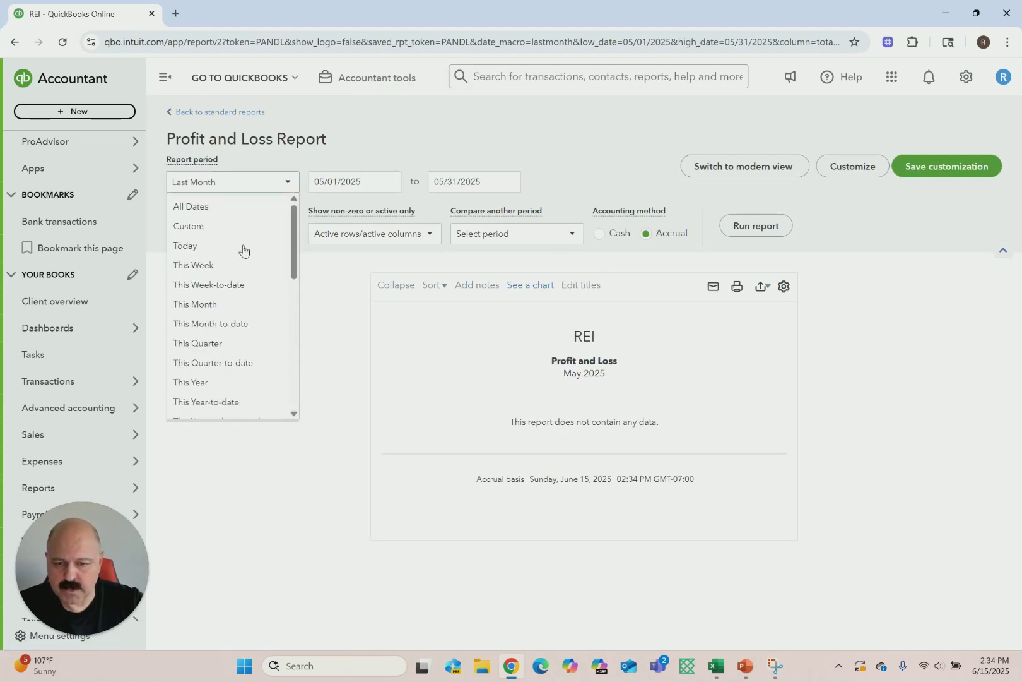
left_click(187, 212)
left_click(745, 231)
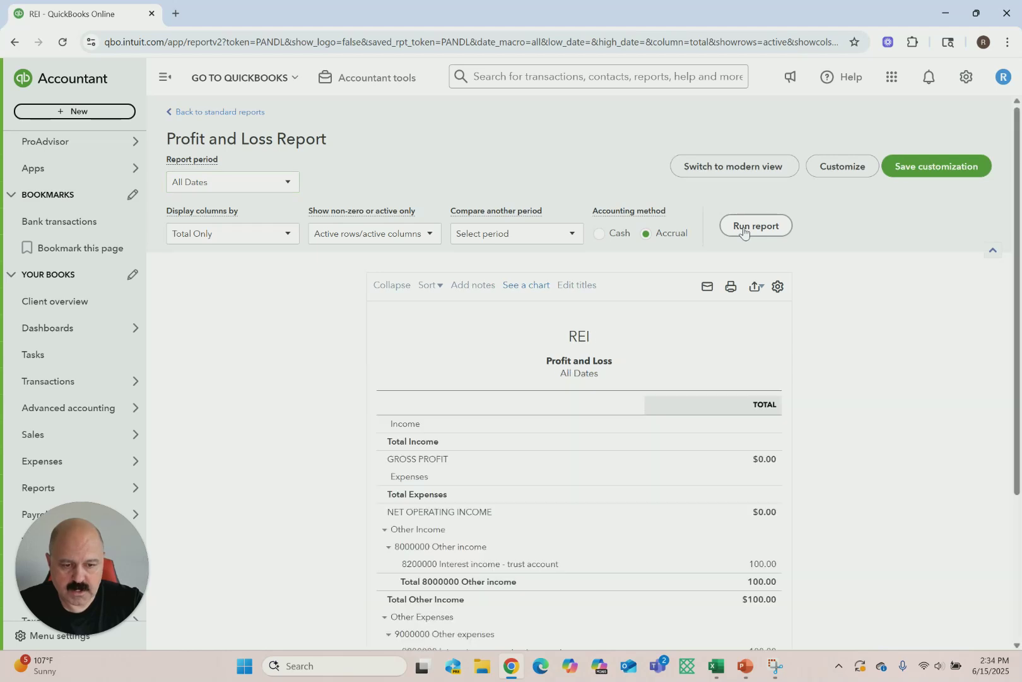
scroll(621, 501, "down", 3)
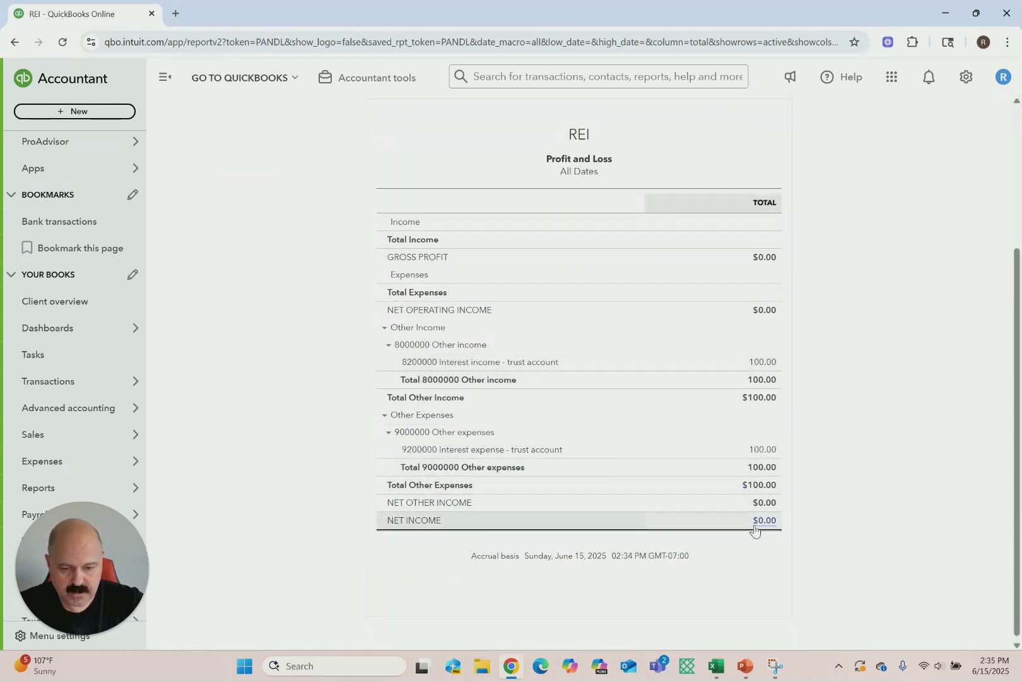
scroll(299, 378, "up", 3)
scroll(299, 377, "up", 1)
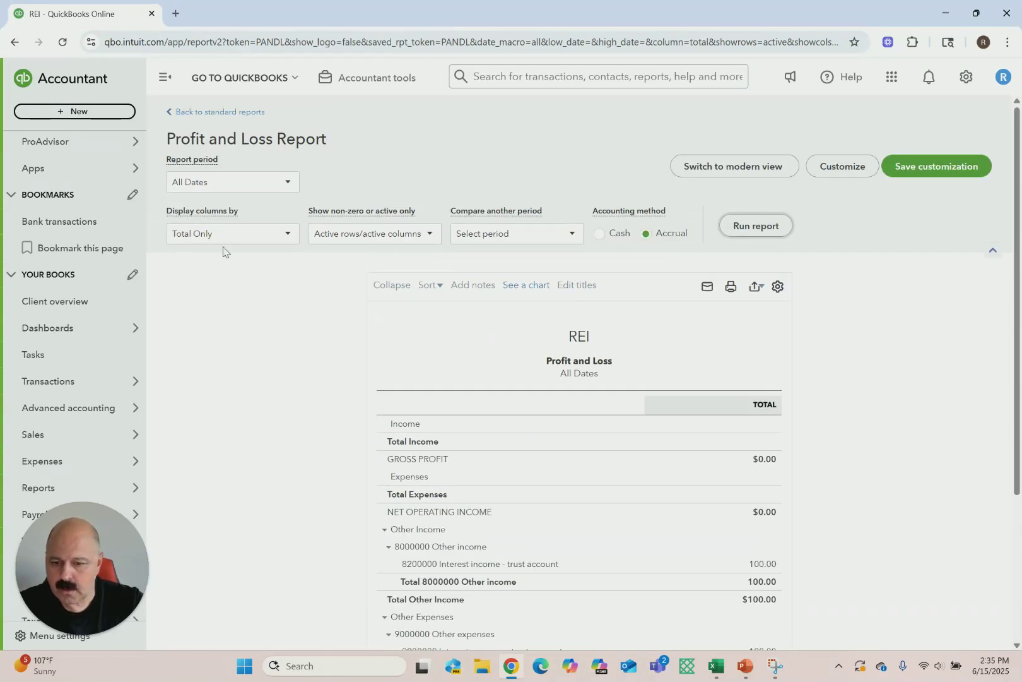
Return to the standard reports and run the Balance Sheet for All Dates to review the current and long-term security deposit liabilities
left_click(210, 114)
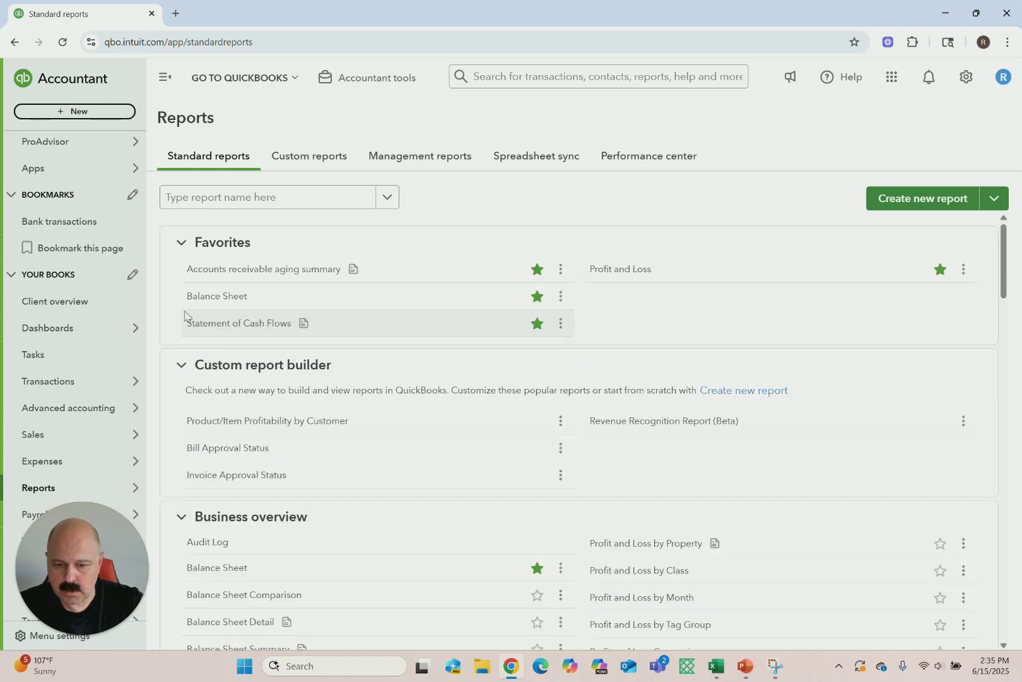
left_click(215, 300)
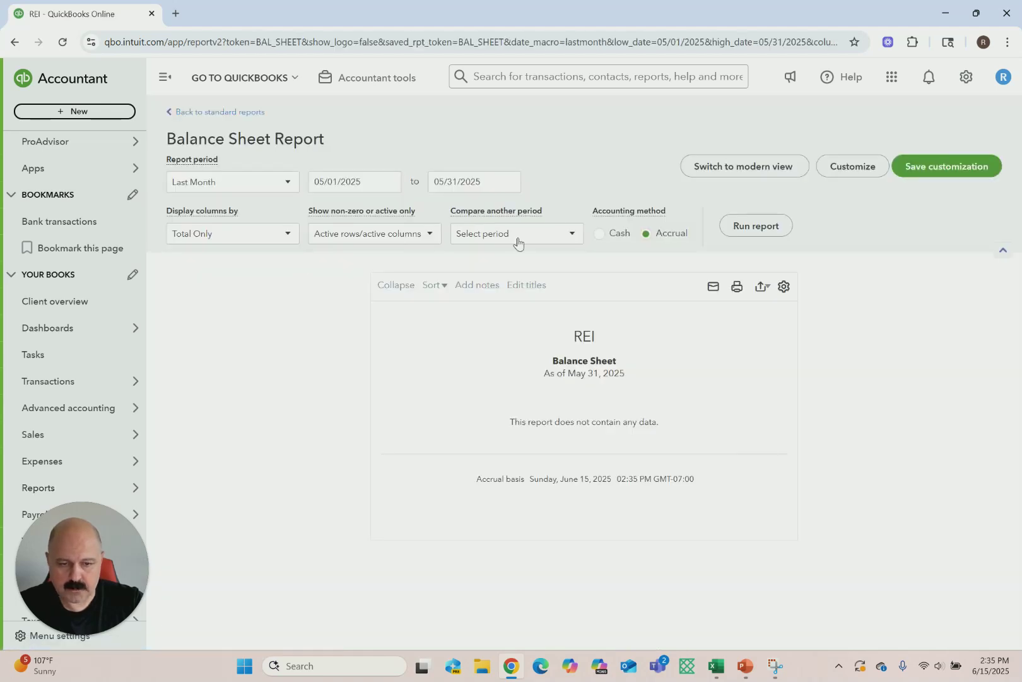
left_click(281, 182)
scroll(235, 284, "up", 5)
left_click(215, 207)
left_click(756, 225)
scroll(605, 489, "down", 3)
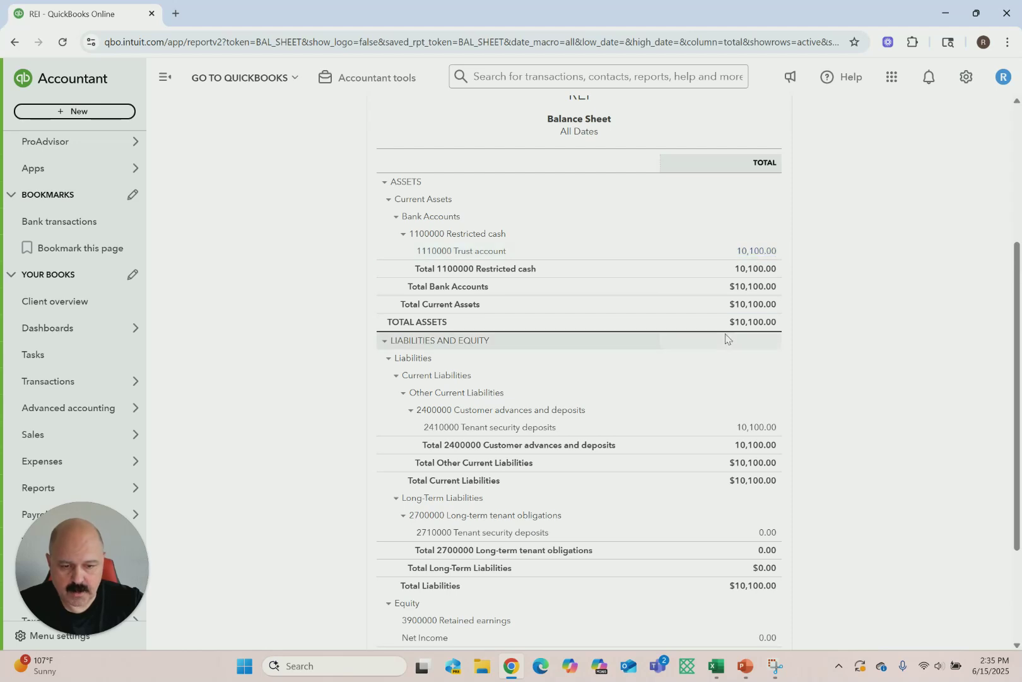
scroll(726, 334, "down", 2)
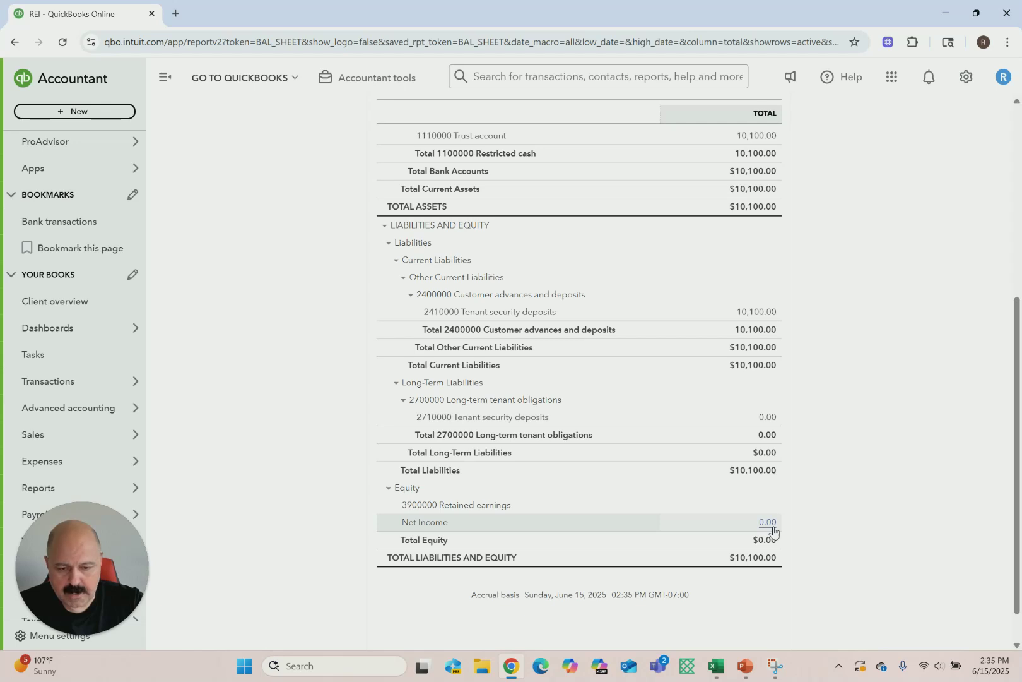
scroll(259, 290, "up", 6)
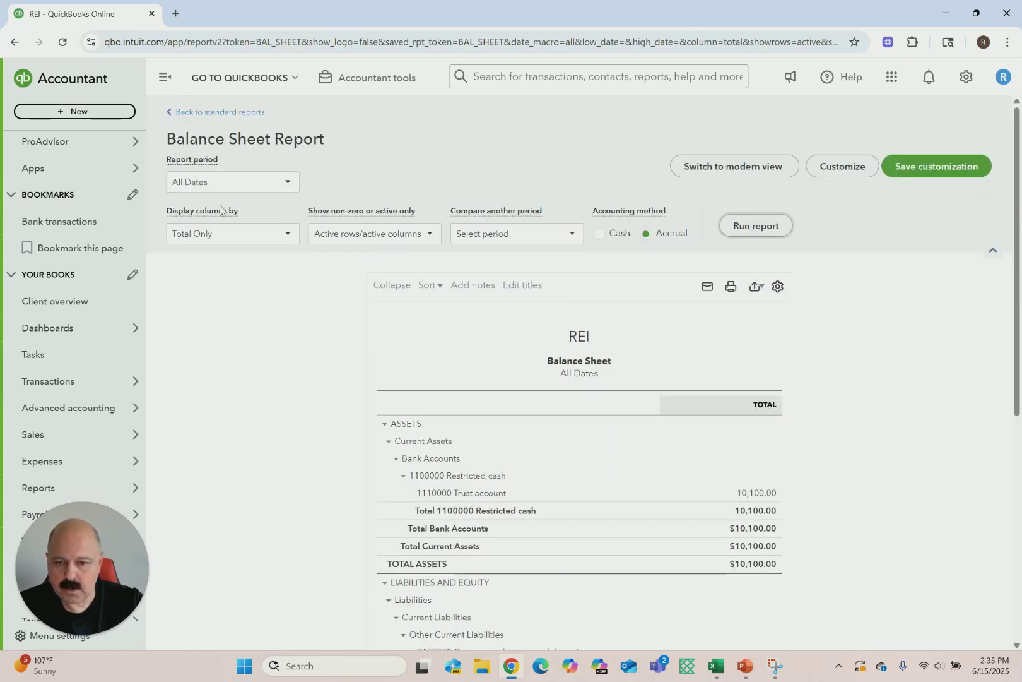
Return to the standard reports and open the Statement of Cash Flows to review the security deposits in operating and financing activities
left_click(185, 115)
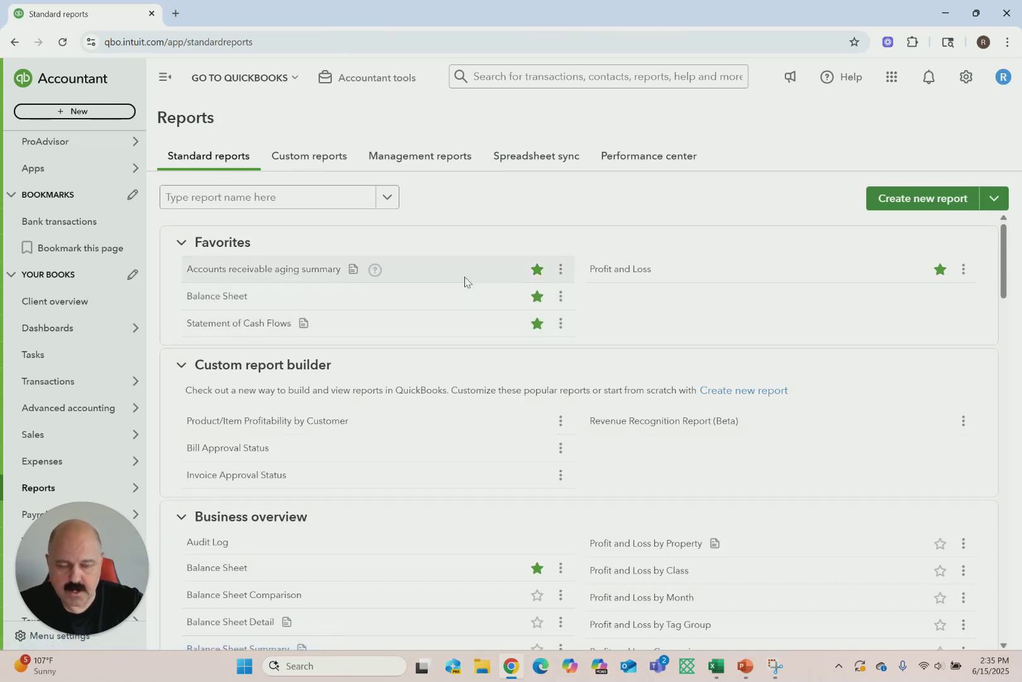
left_click(235, 323)
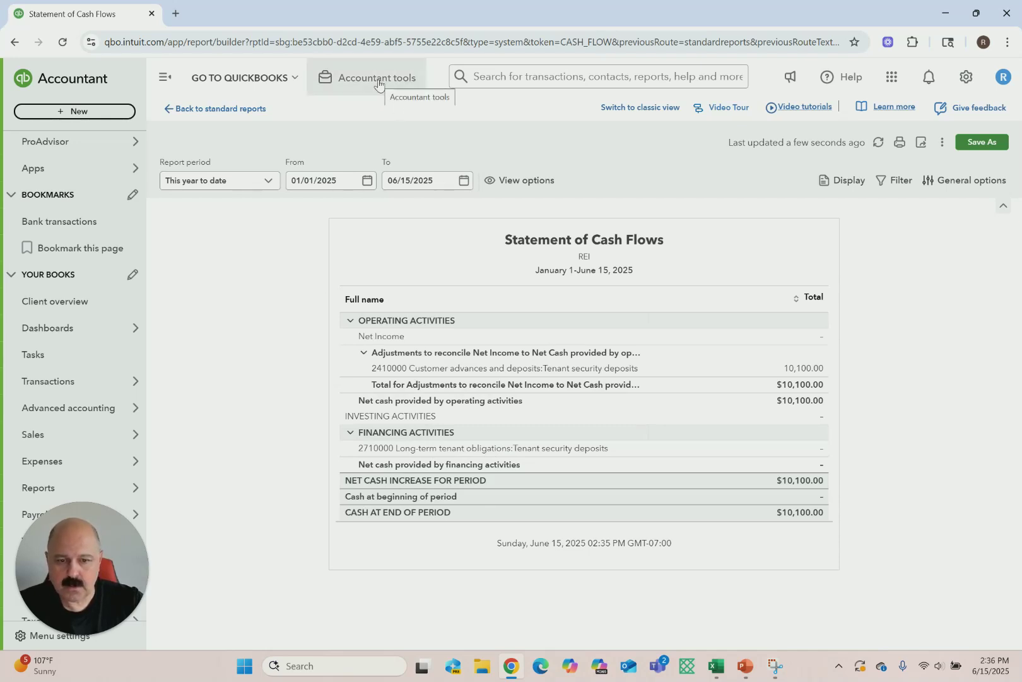
Start a new journal entry and debit 2410000 Tenant security deposits for 10,100 on the first line
left_click(199, 110)
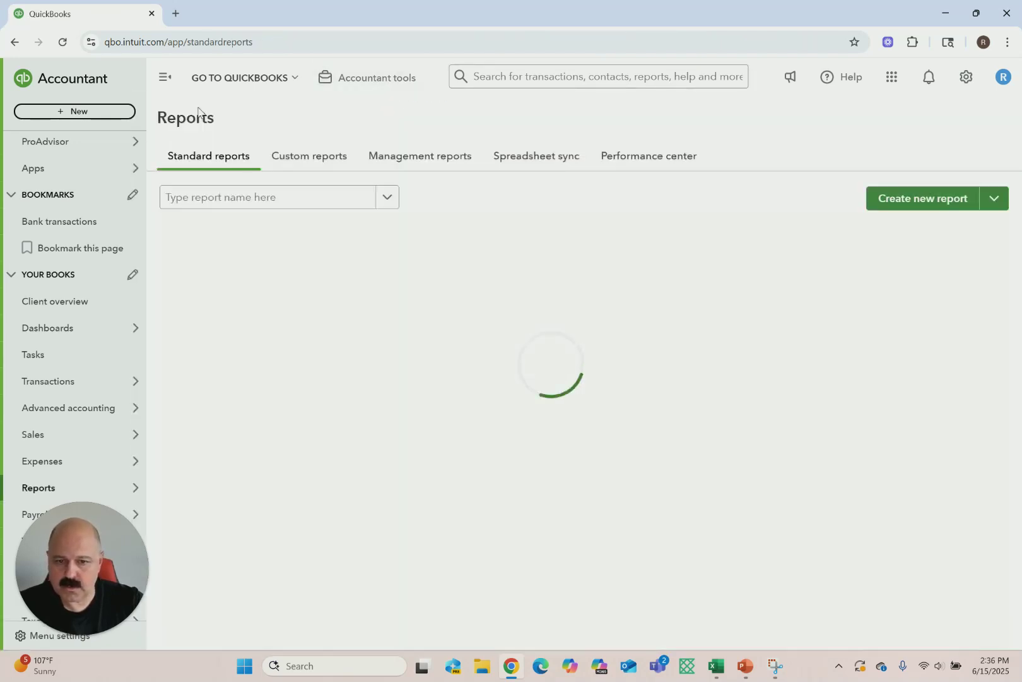
left_click(376, 80)
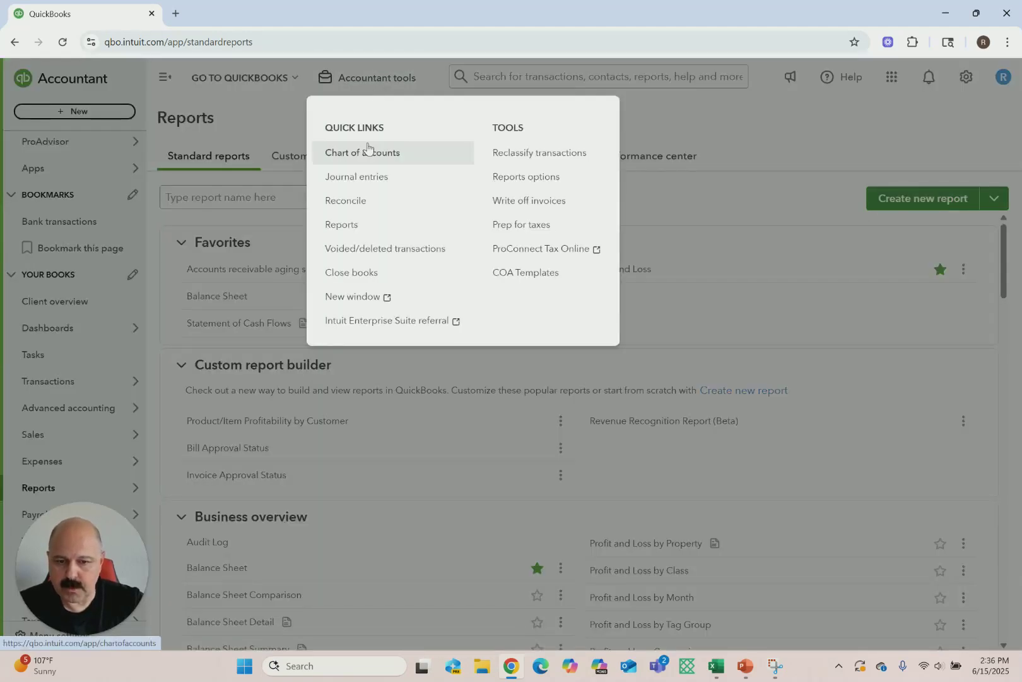
left_click(358, 182)
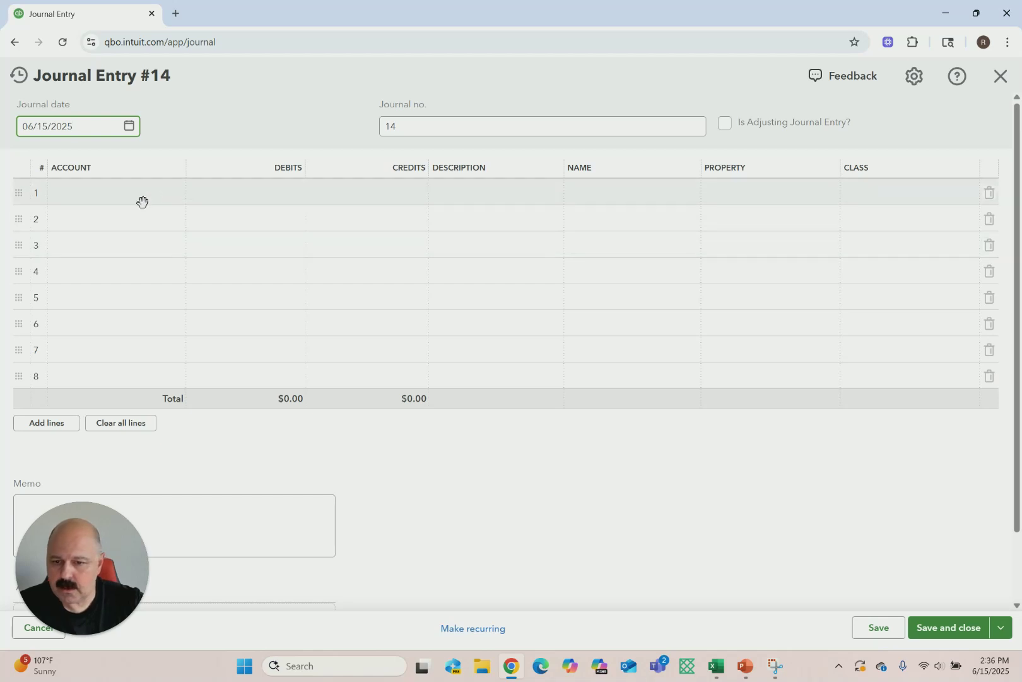
left_click(110, 197)
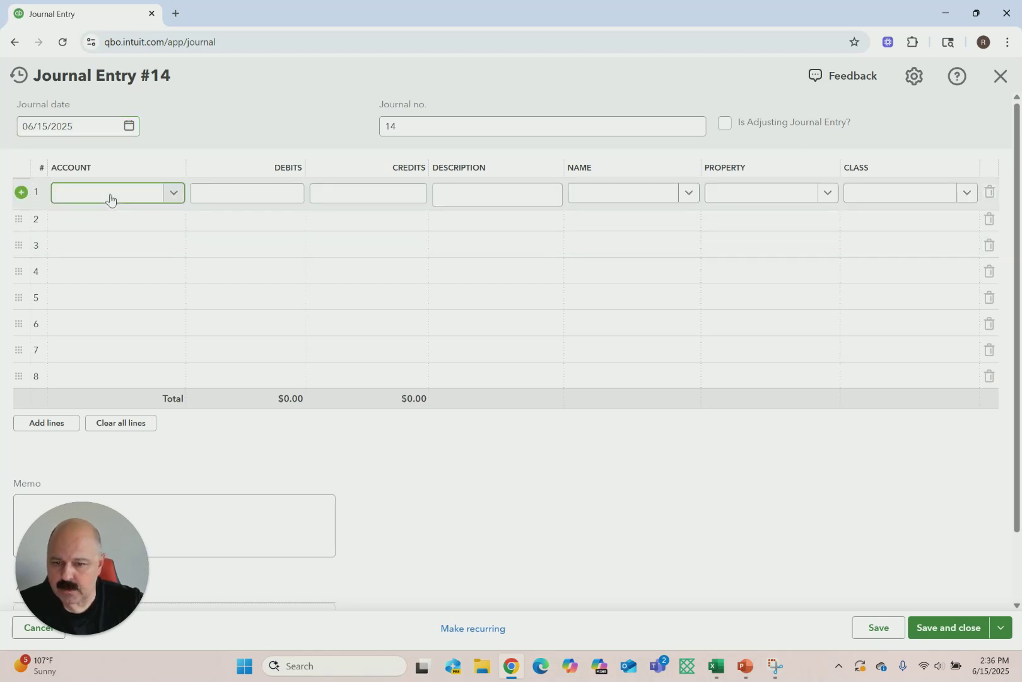
left_click(126, 198)
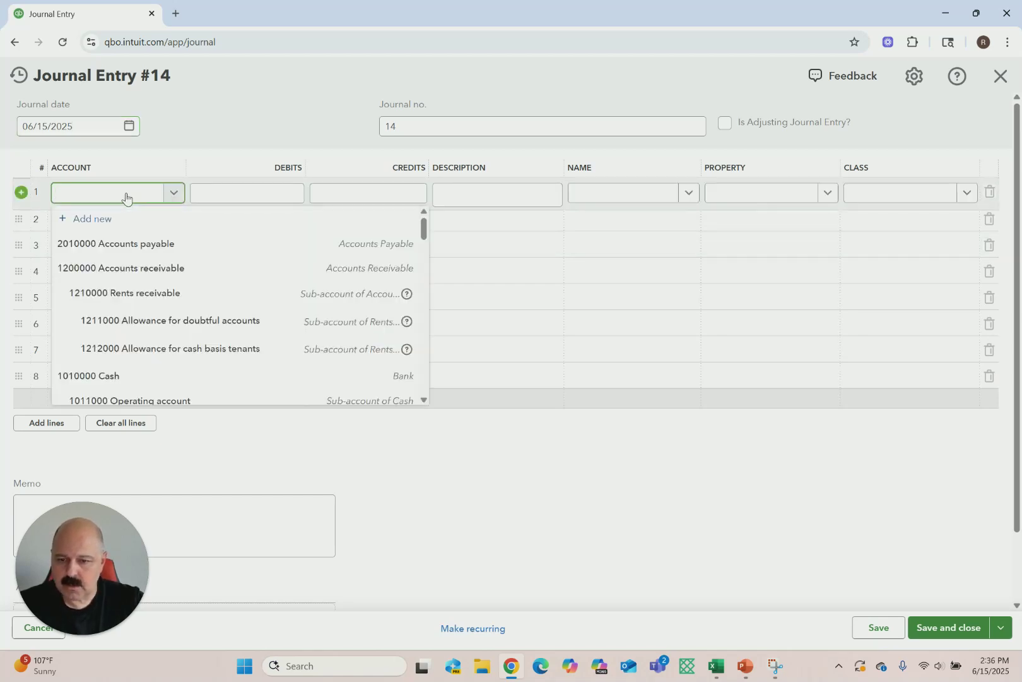
type("sec")
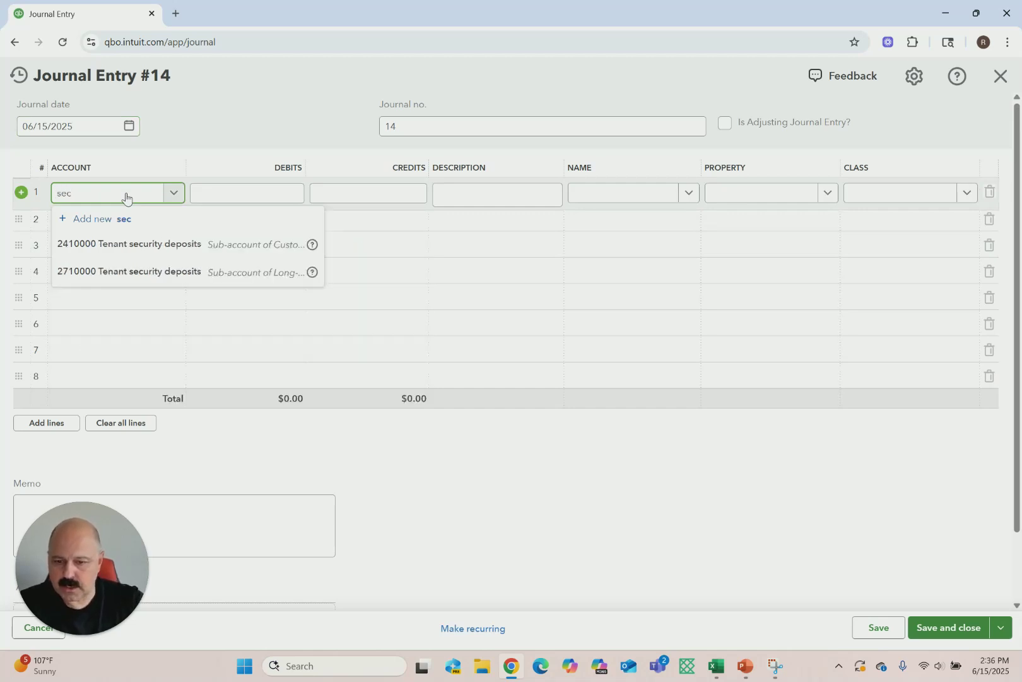
left_click(133, 245)
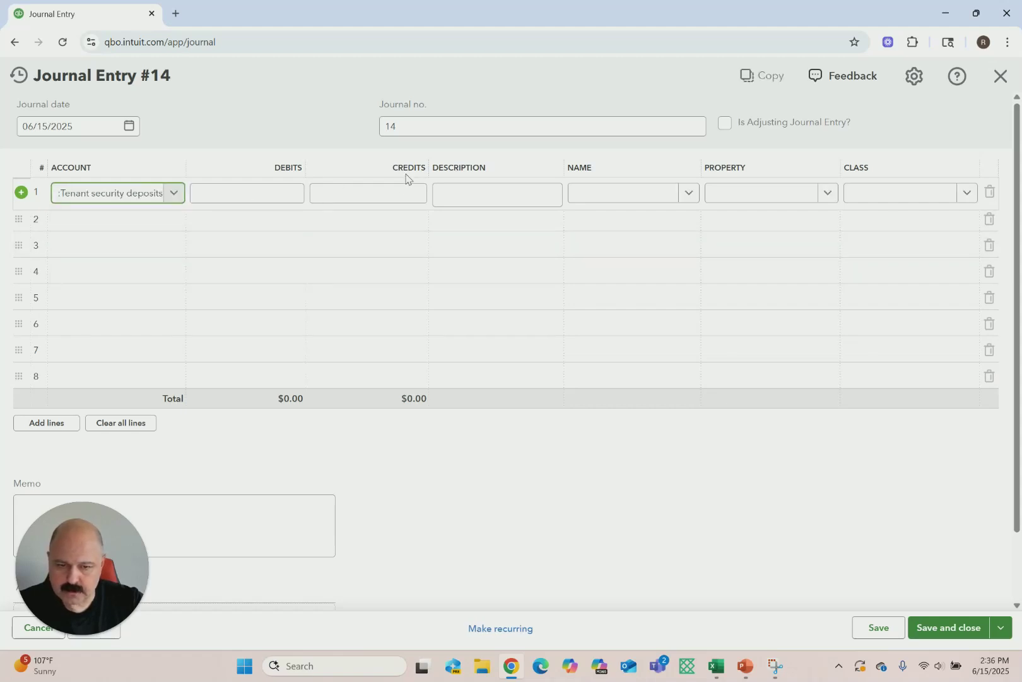
left_click(287, 199)
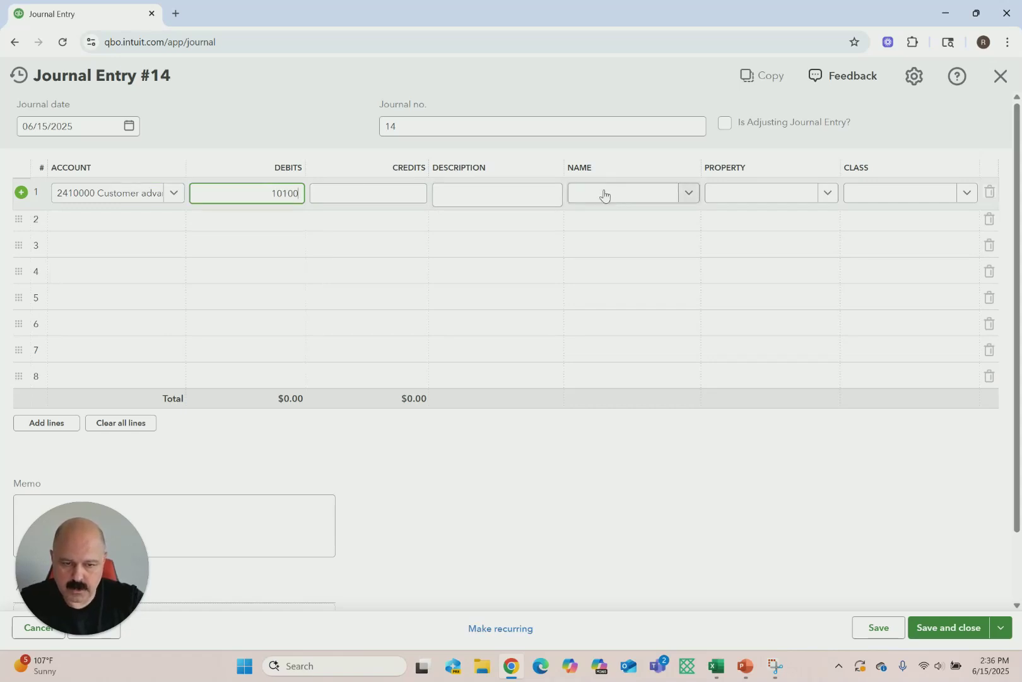
Assign Tenant 1, the Unit 1 property of Plaza 1 and the Retail class to the first line
left_click(690, 193)
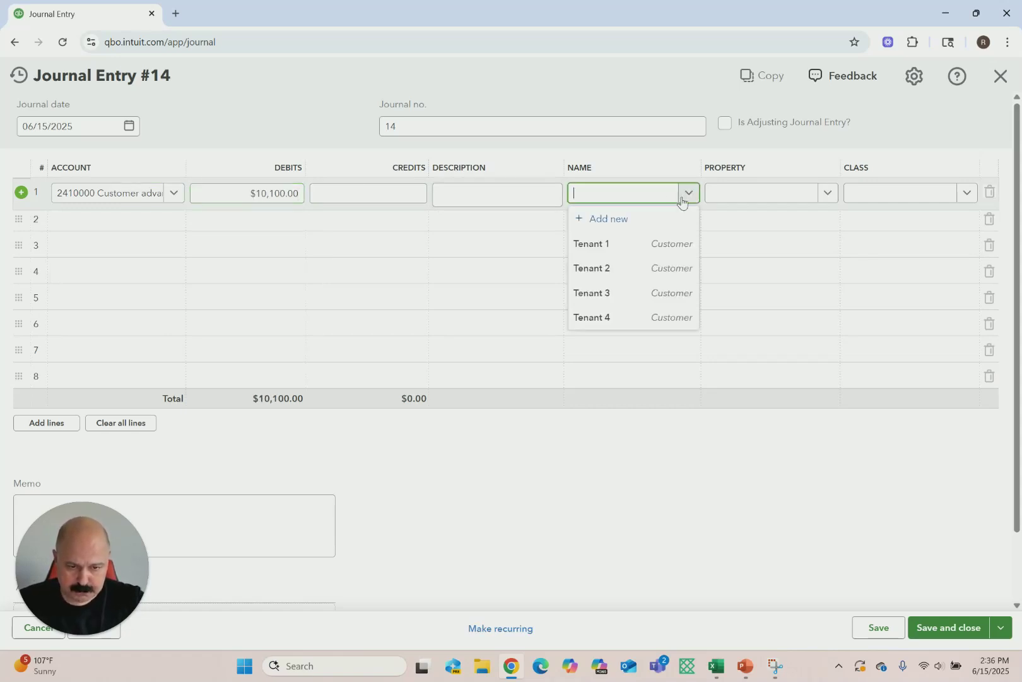
left_click(601, 246)
left_click(827, 198)
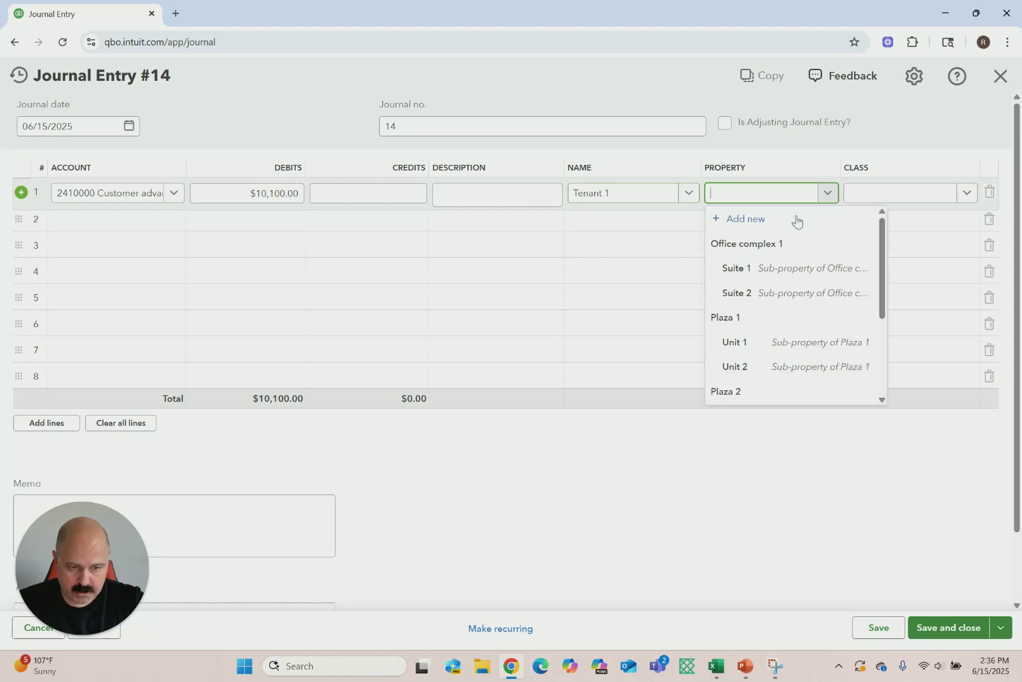
left_click(738, 342)
left_click(966, 195)
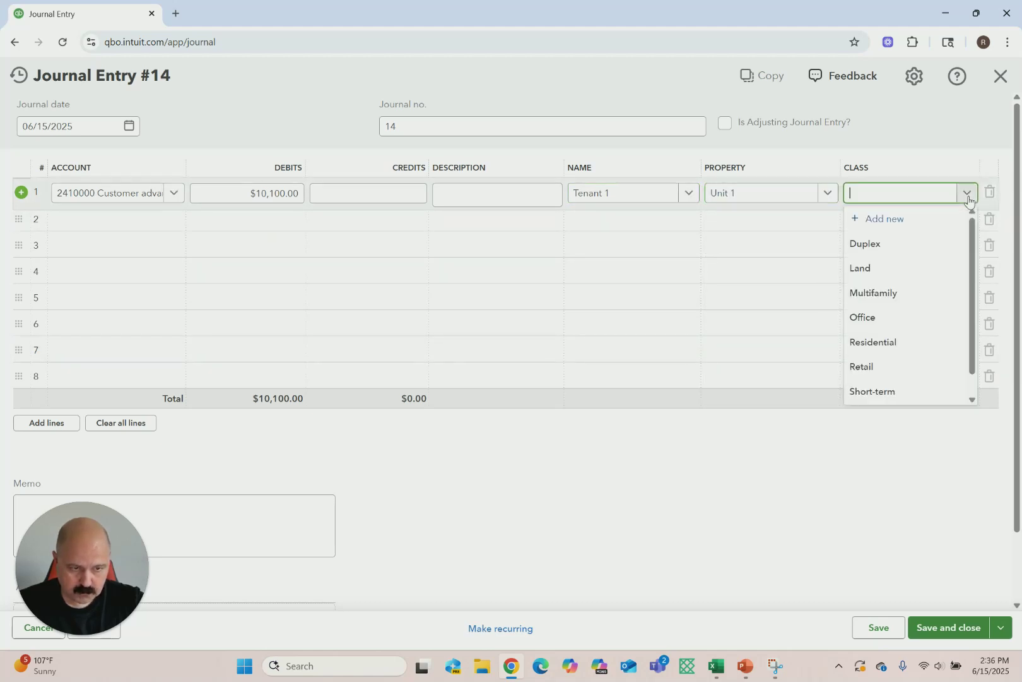
left_click(871, 370)
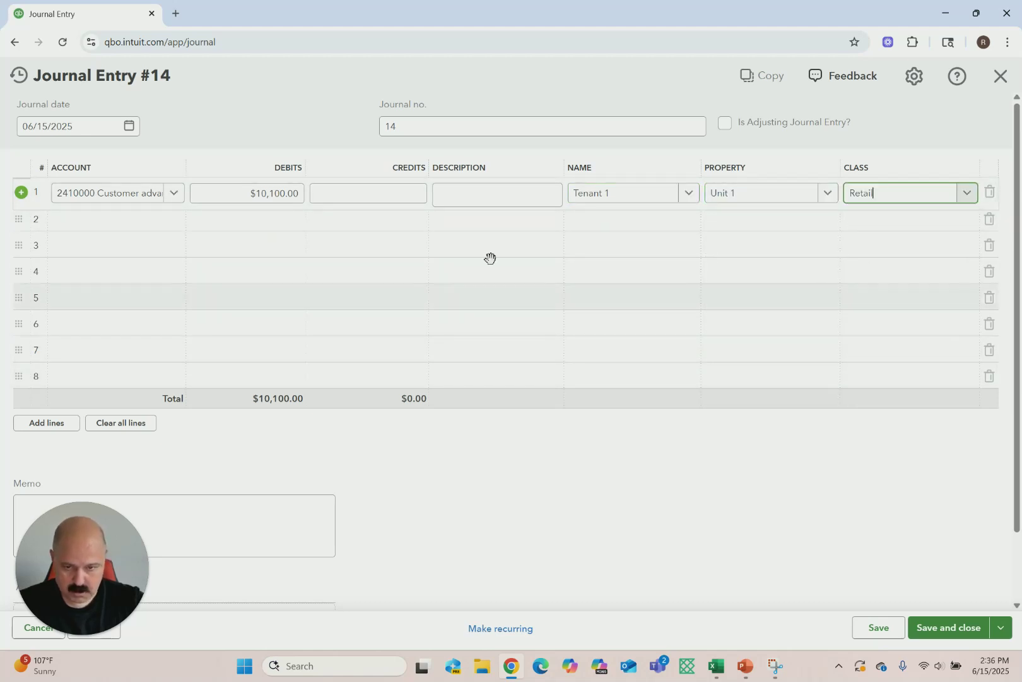
Add a second line crediting the 1110000 Trust account under Restricted cash for $10,100.00
left_click(129, 226)
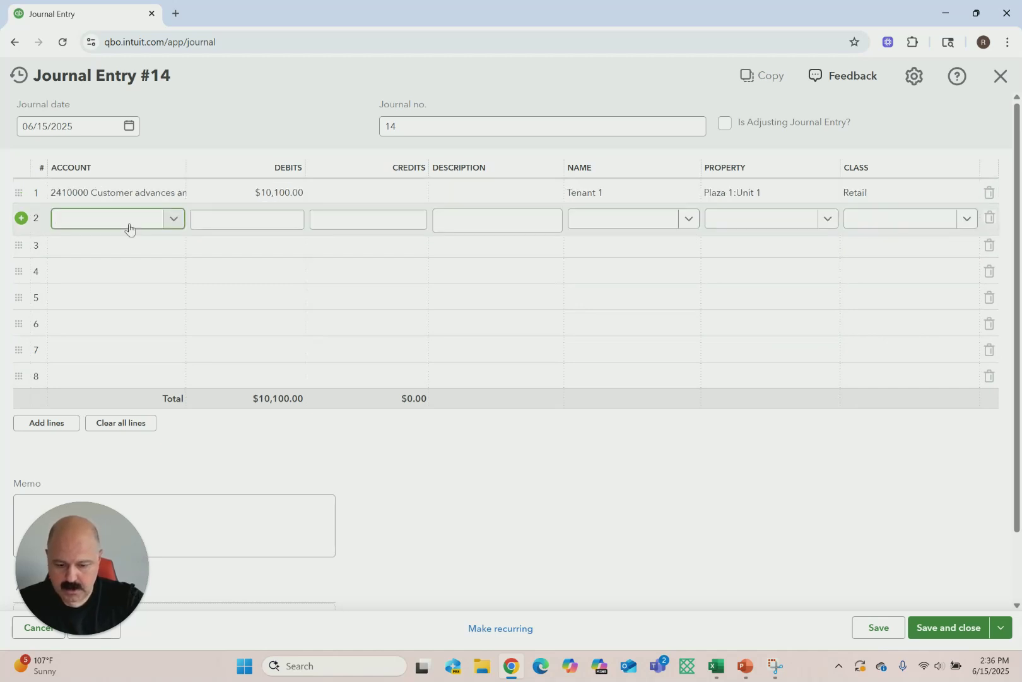
type("trust")
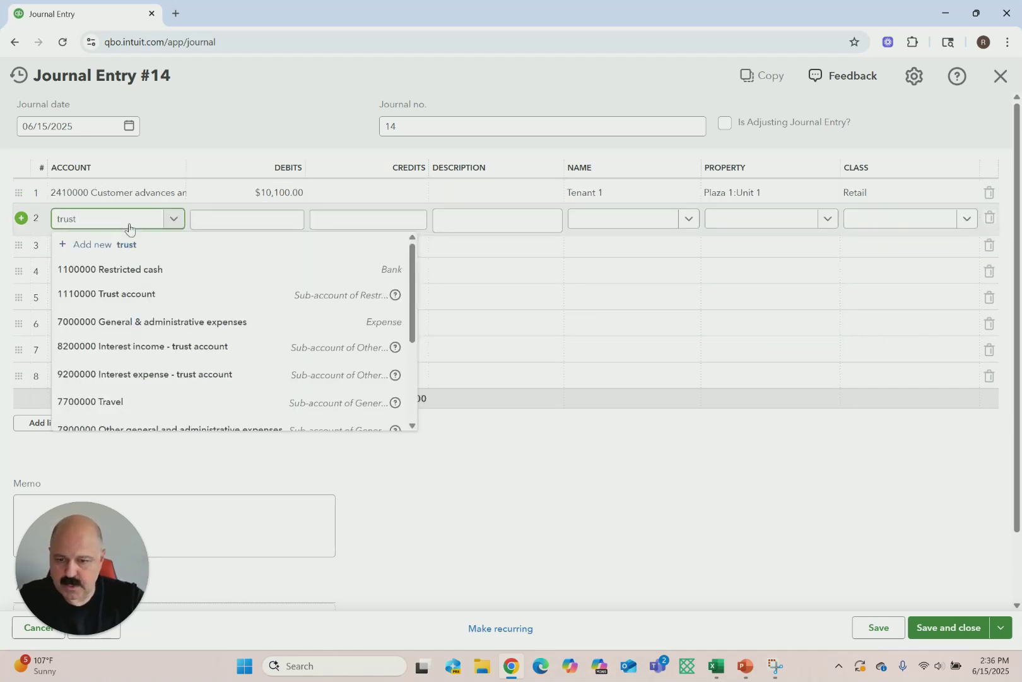
left_click(119, 269)
Assign Tenant 1, the Unit 1 property and the Retail class to the trust account line, and save and close the entry
left_click(625, 219)
left_click(607, 270)
left_click(767, 219)
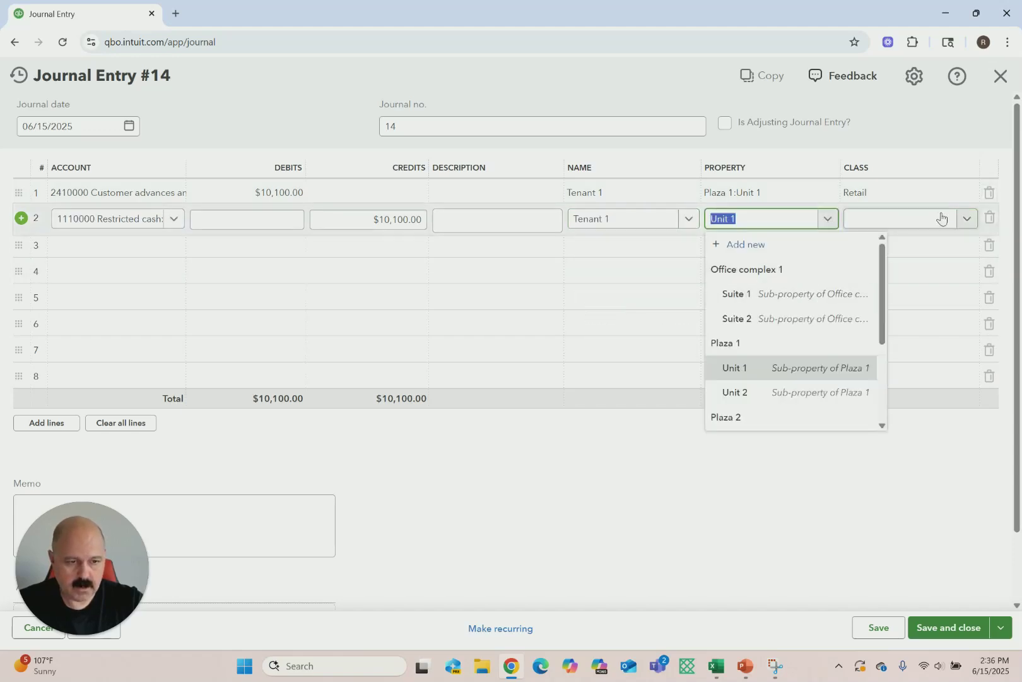
left_click(965, 218)
left_click(869, 393)
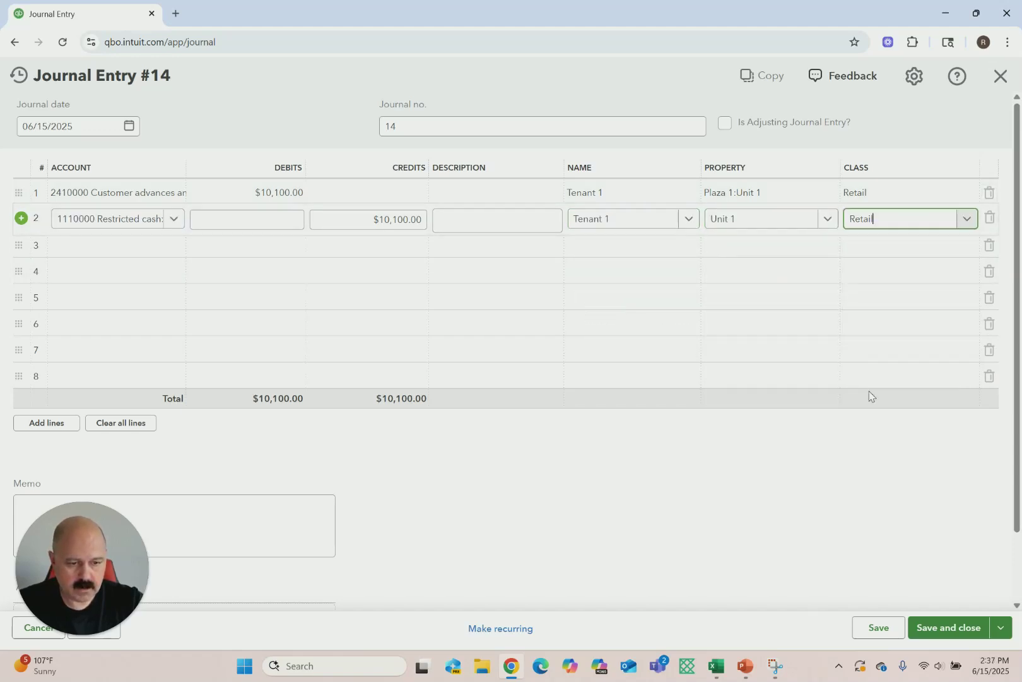
left_click(931, 622)
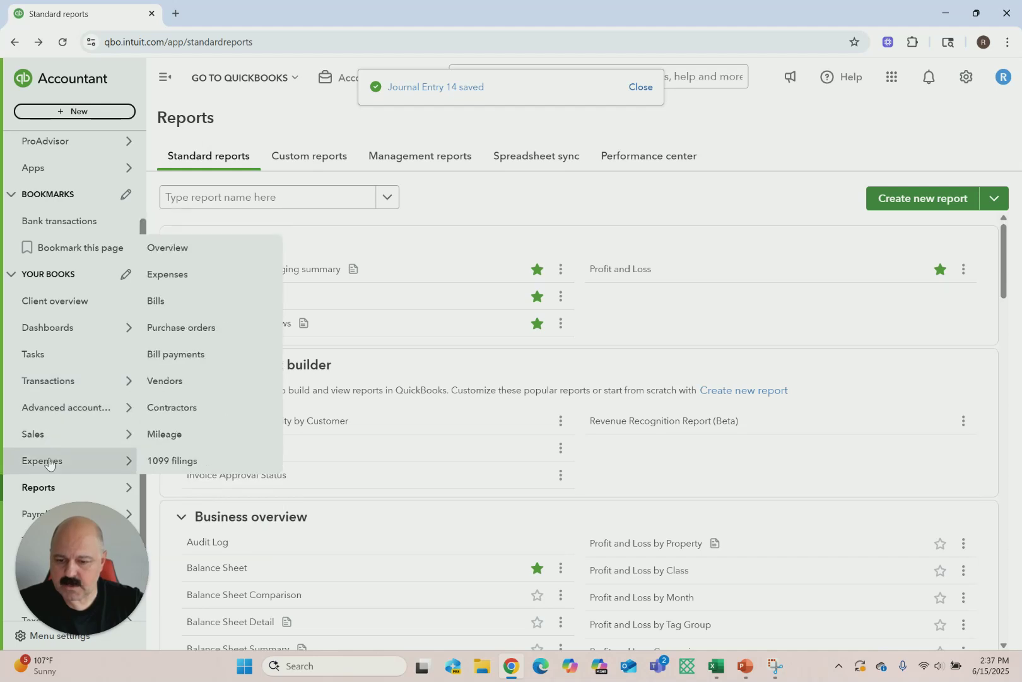
Run the Profit and Loss for All Dates to review the trust account's interest income and expense and the net income
mouse_move(38, 486)
left_click_drag(176, 486, 542, 378)
left_click(618, 276)
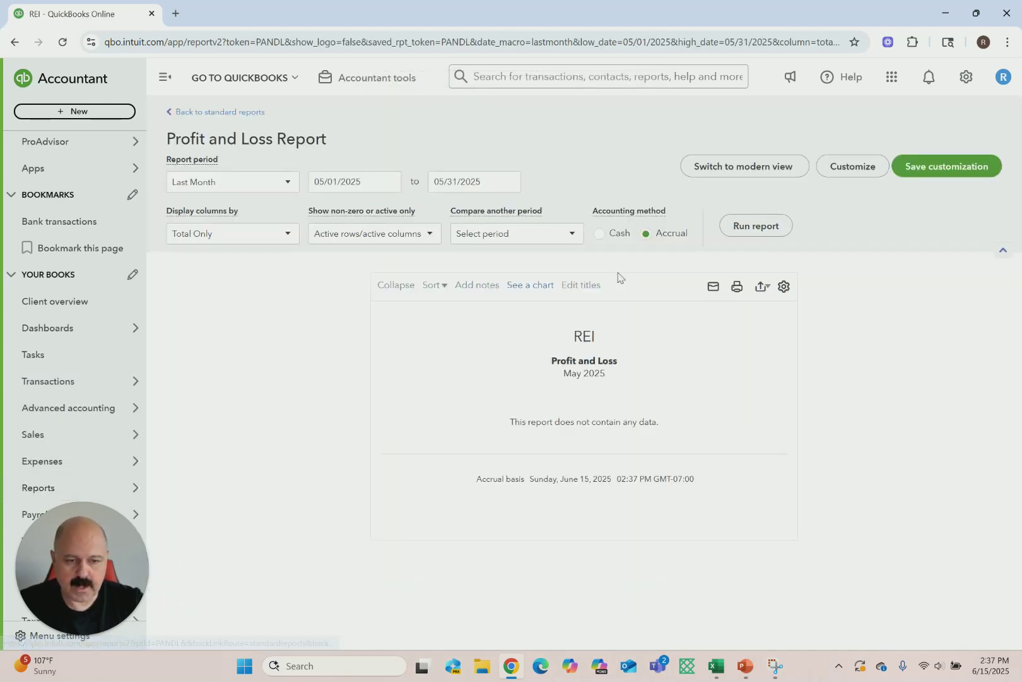
left_click(268, 183)
scroll(230, 236, "up", 3)
left_click(205, 206)
left_click(754, 227)
scroll(628, 471, "down", 1)
scroll(628, 471, "down", 2)
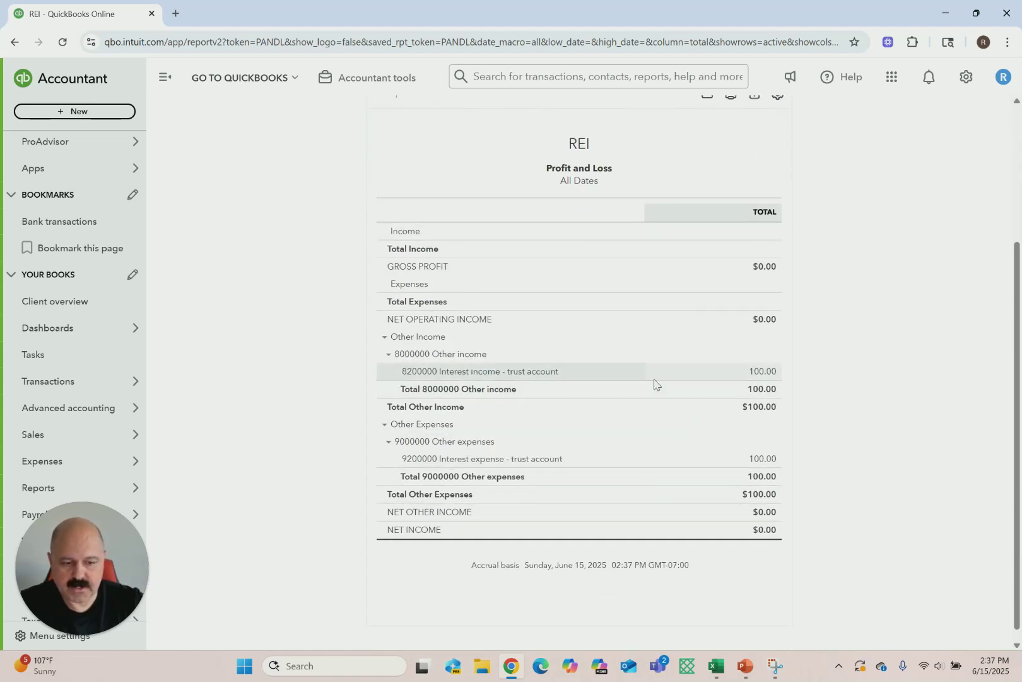
scroll(378, 356, "up", 3)
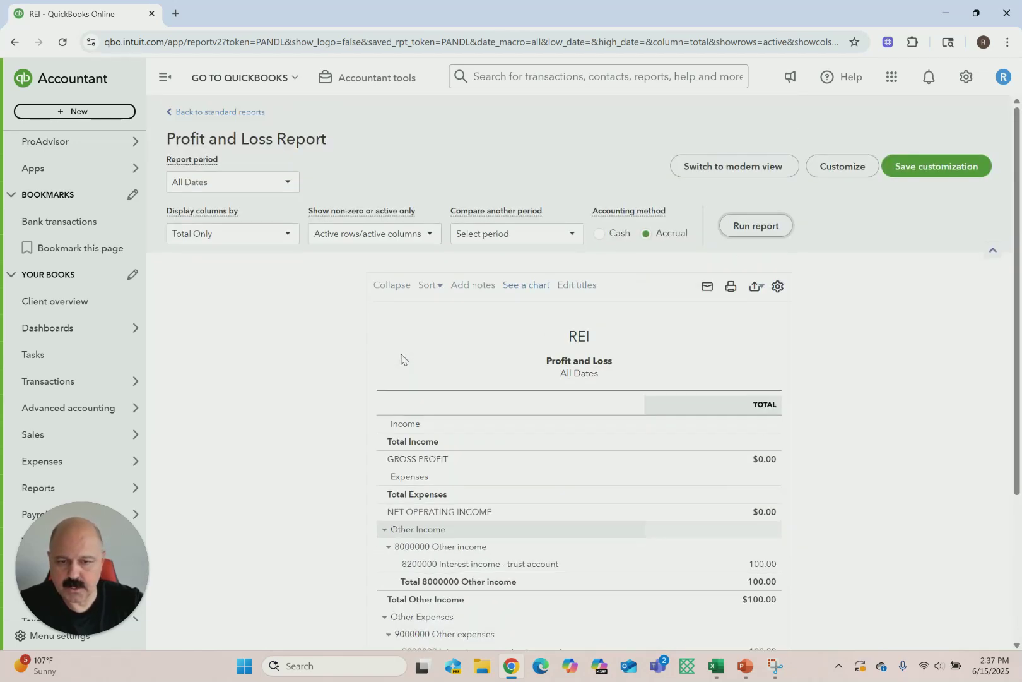
Run the Balance Sheet for All Dates to review the trust account and the current and long-term tenant security deposits
left_click(195, 114)
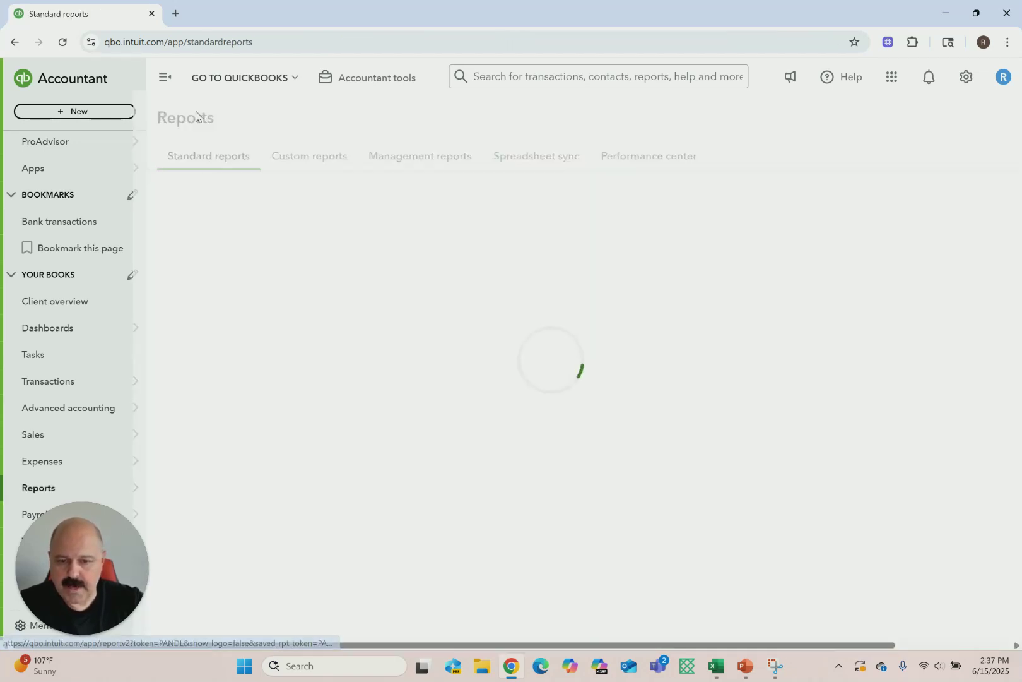
left_click(221, 294)
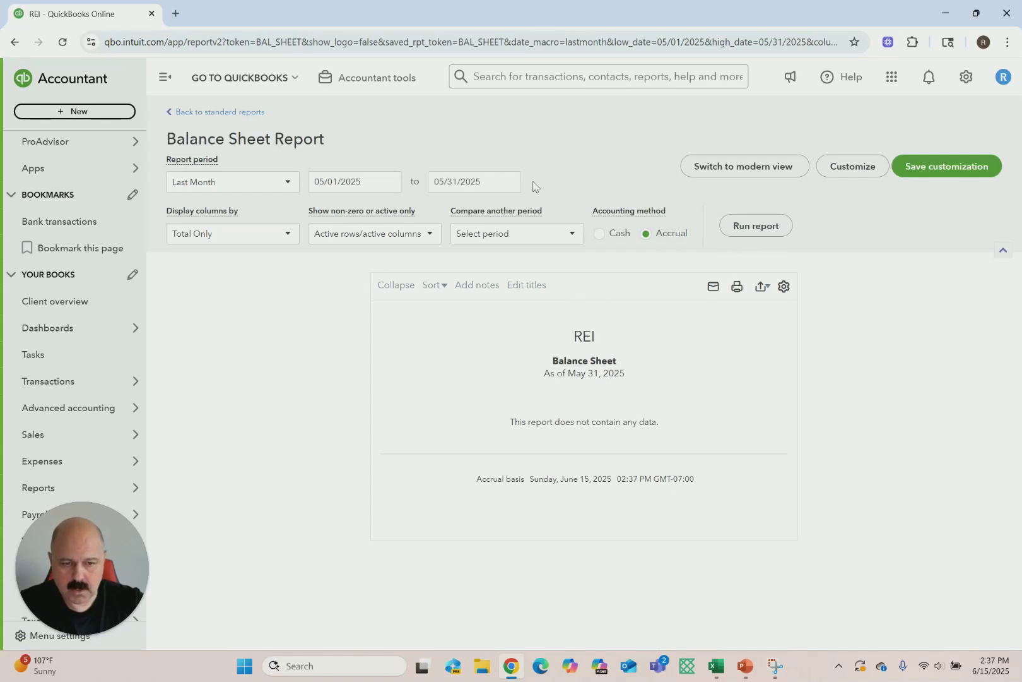
left_click(285, 185)
scroll(235, 269, "up", 3)
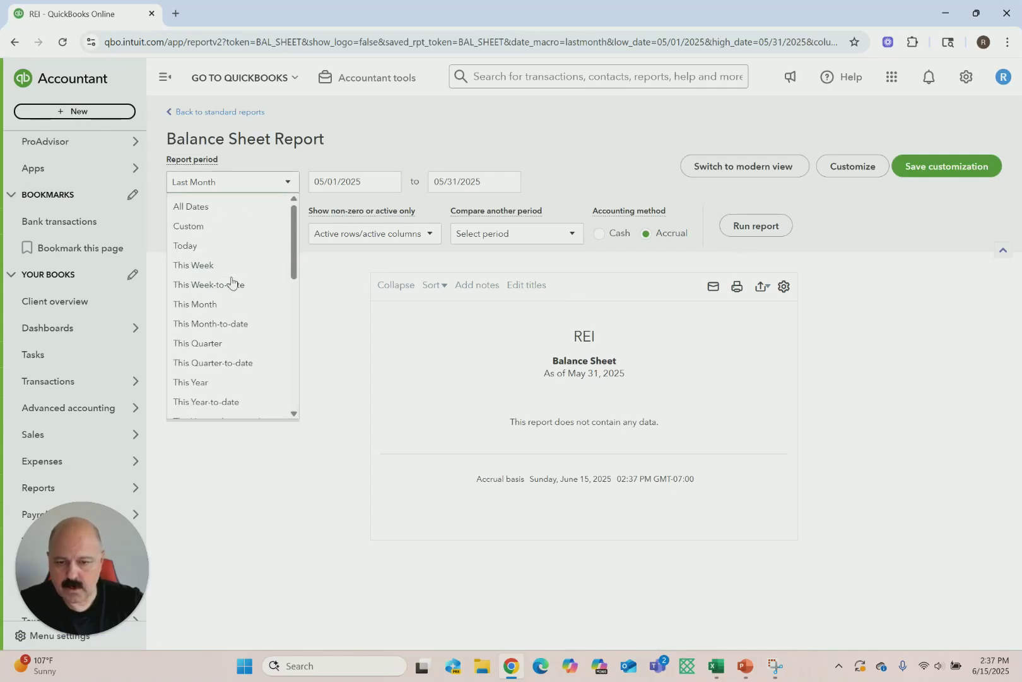
left_click(193, 207)
left_click(760, 229)
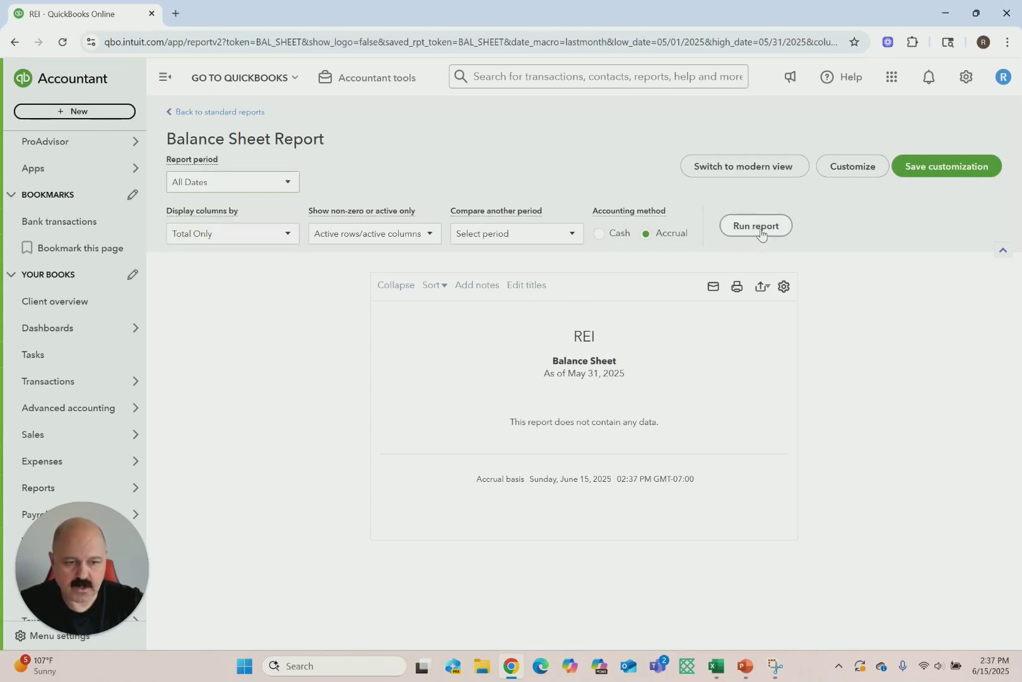
scroll(621, 486, "down", 3)
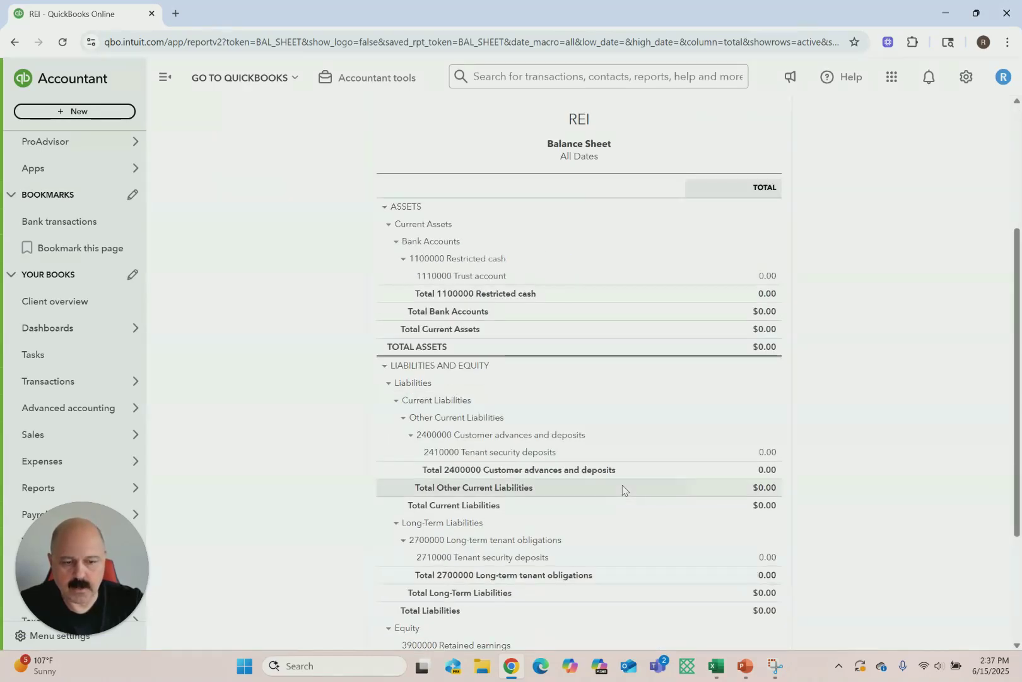
scroll(678, 456, "down", 3)
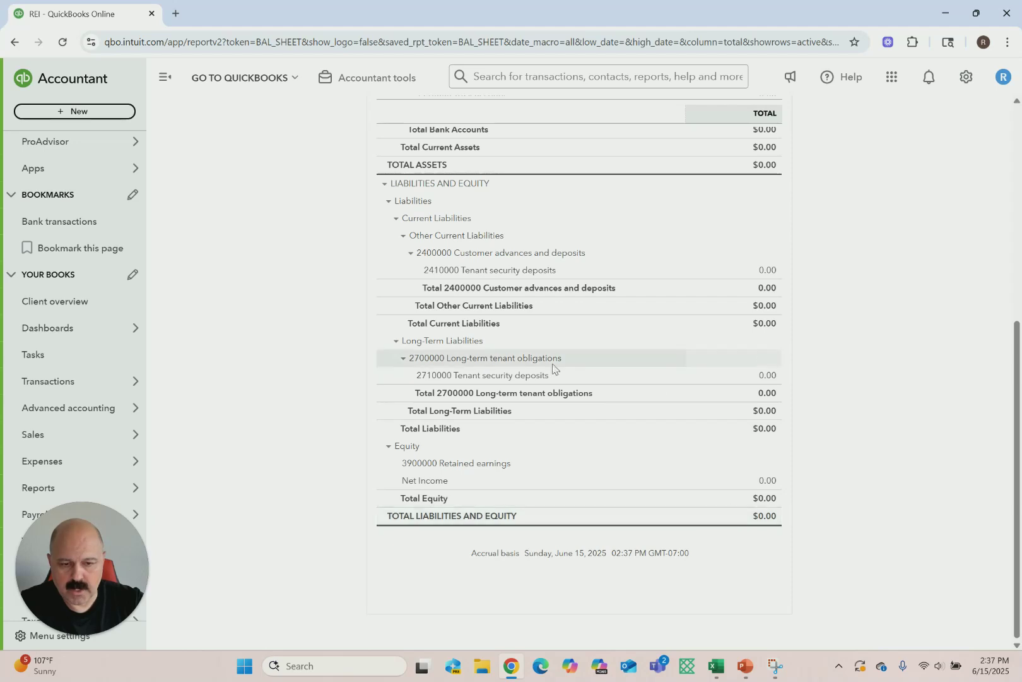
scroll(292, 380, "up", 5)
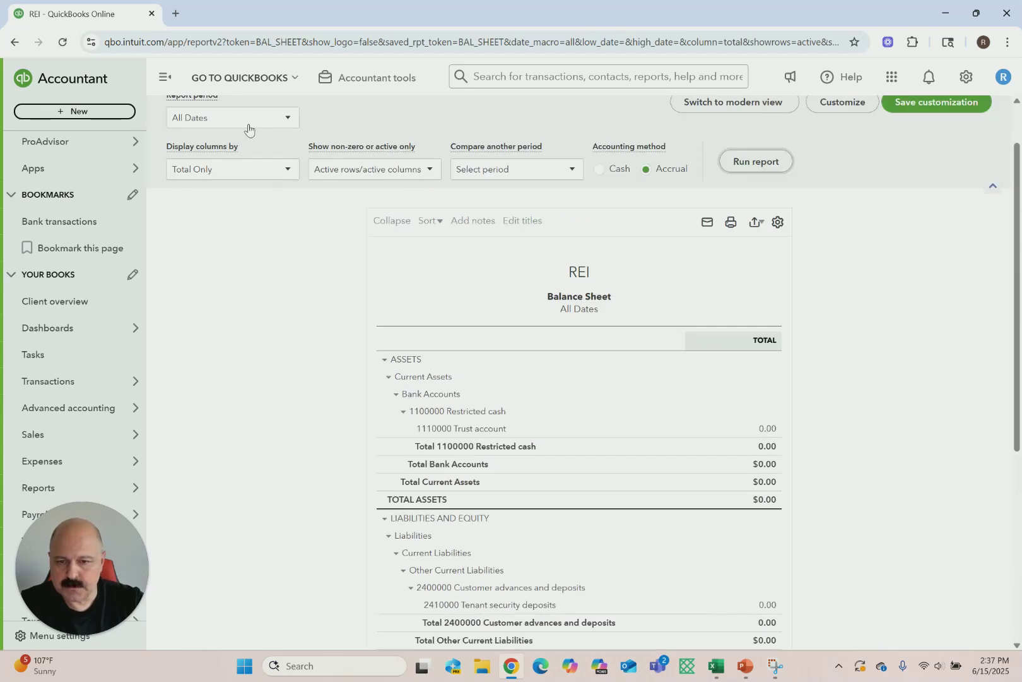
scroll(189, 385, "up", 1)
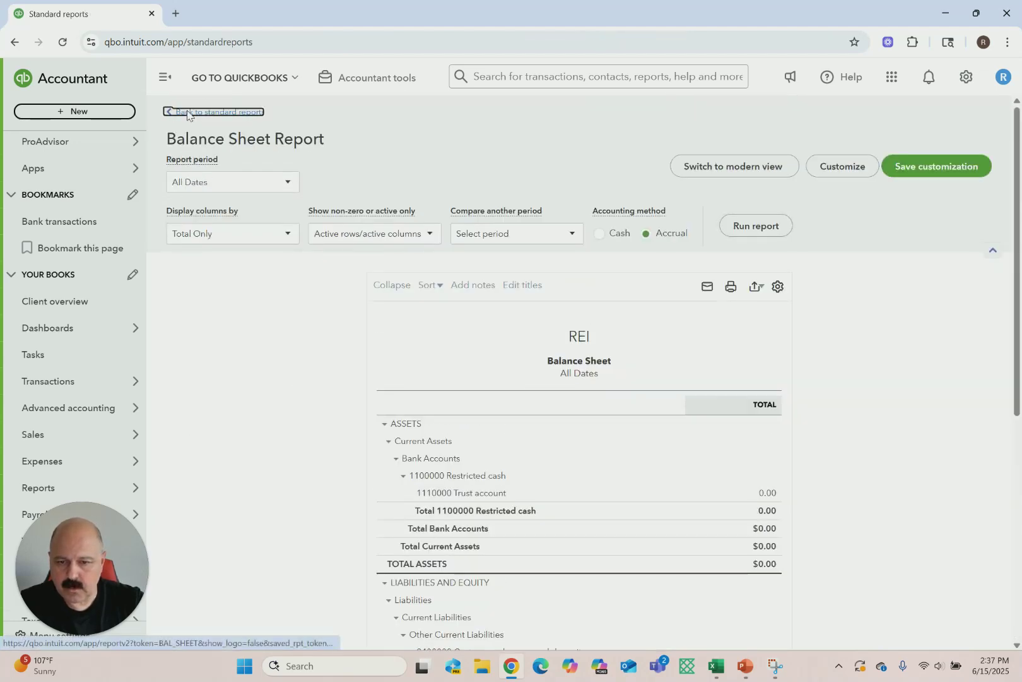
Open the Statement of Cash Flows from the standard reports to review its operating and financing activities, and return to the reports list
left_click(187, 109)
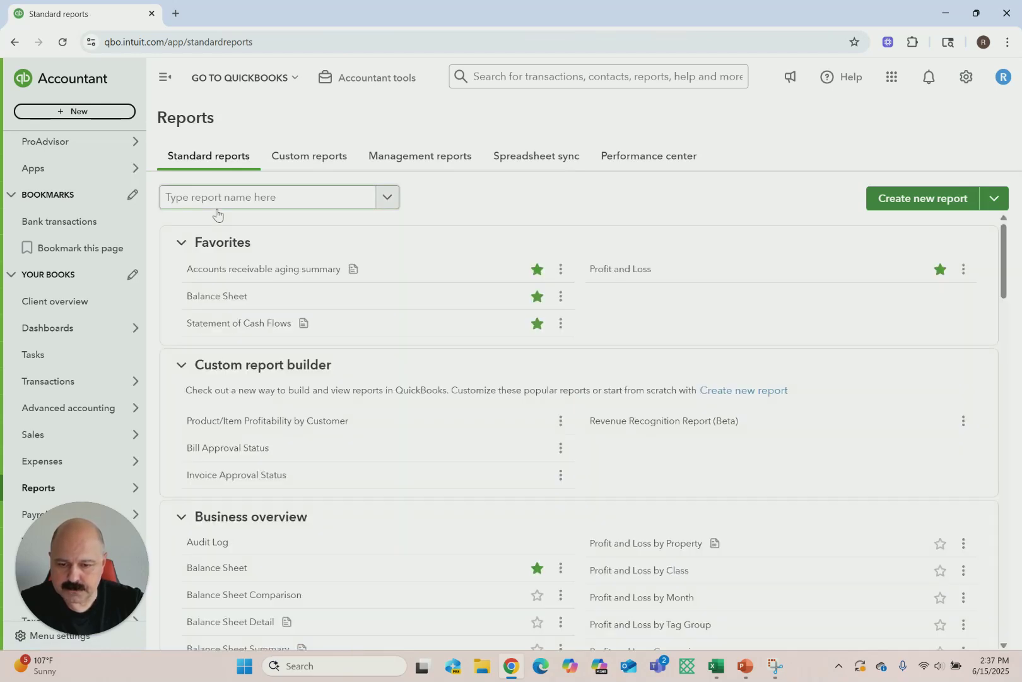
left_click(225, 324)
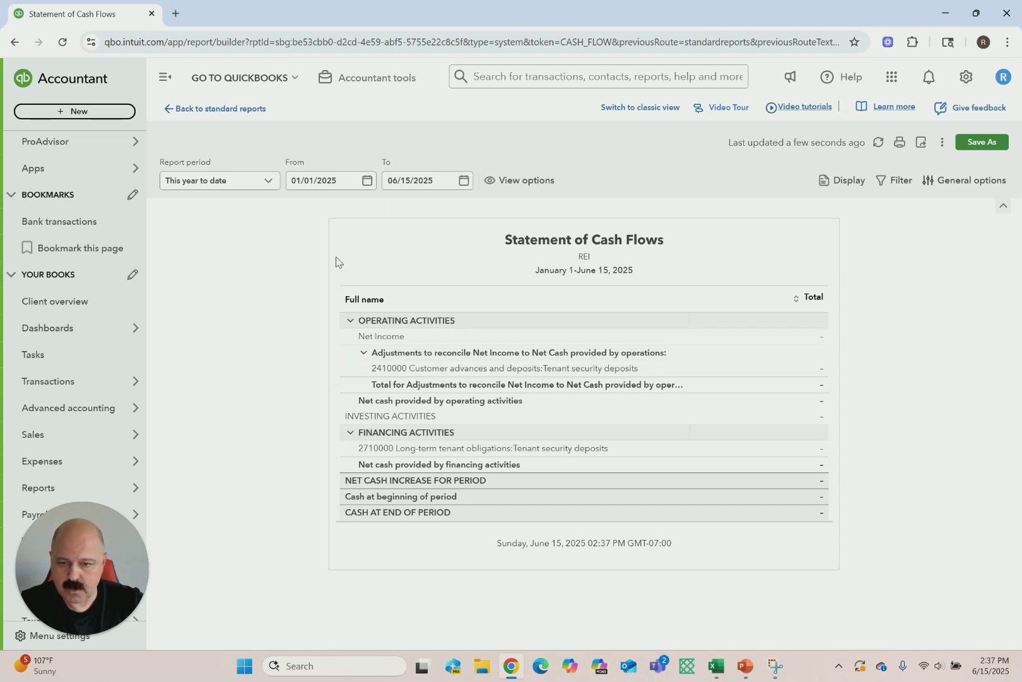
left_click(190, 110)
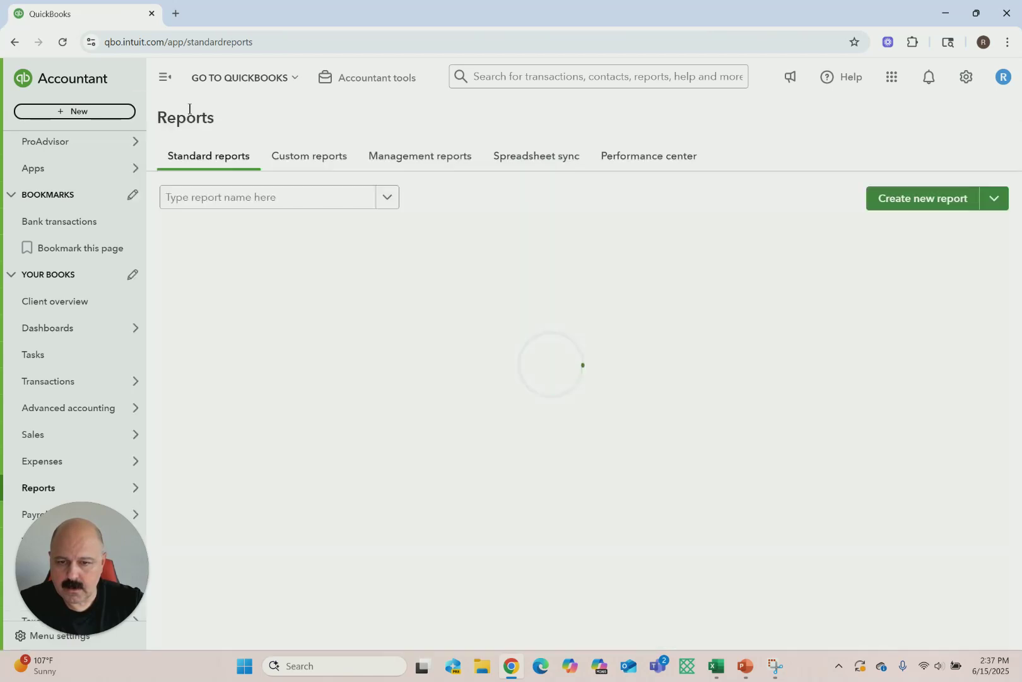
Open Journal Entry No. 14 from the recent journal entries to examine its debit and credit lines
left_click(375, 89)
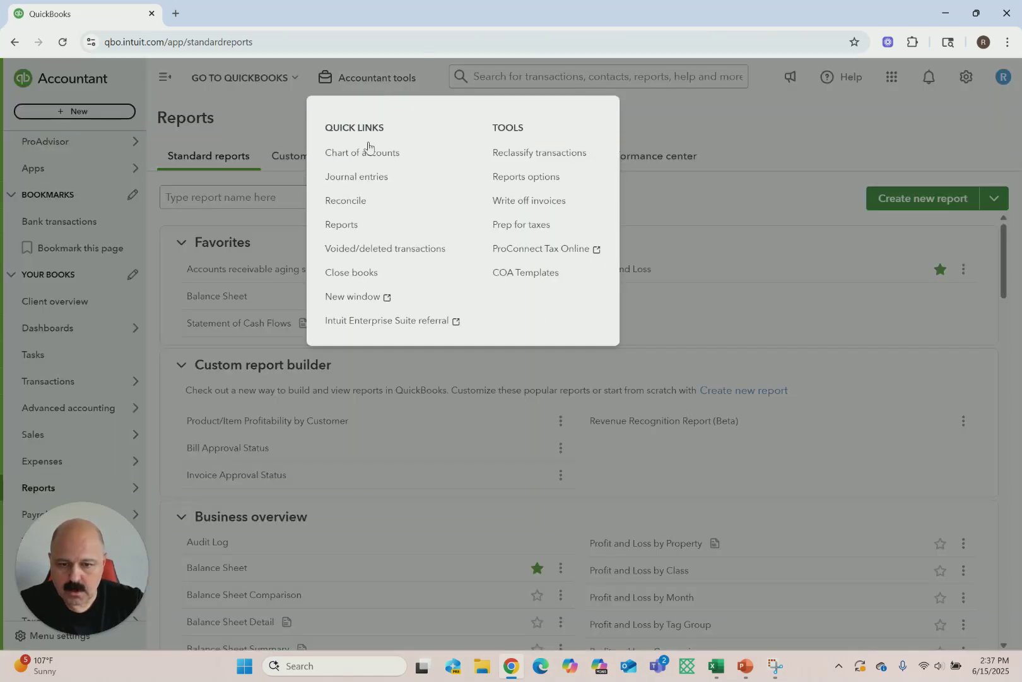
left_click(370, 176)
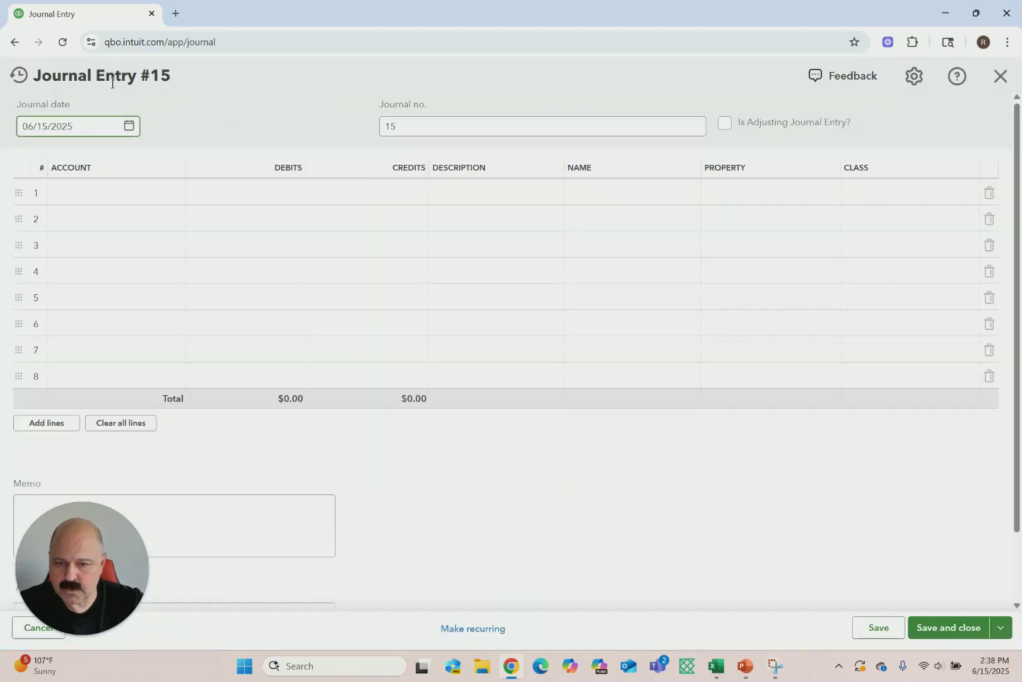
left_click(30, 77)
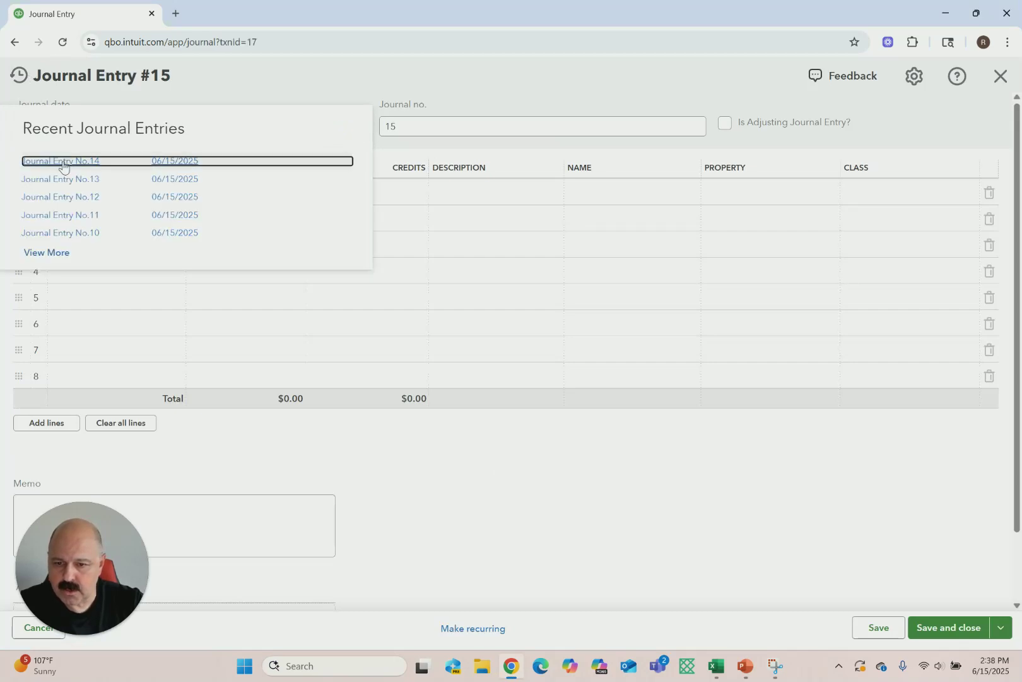
left_click(63, 163)
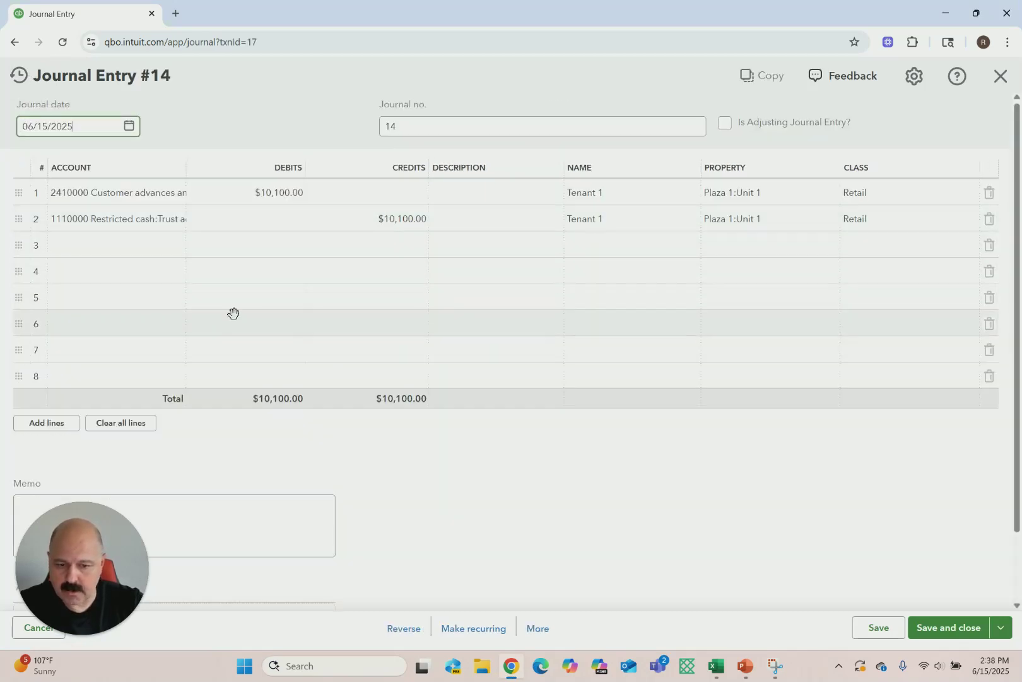
Delete Journal Entry No. 14 and run the Balance Sheet for All Dates to review the trust account and tenant security deposits
left_click(533, 629)
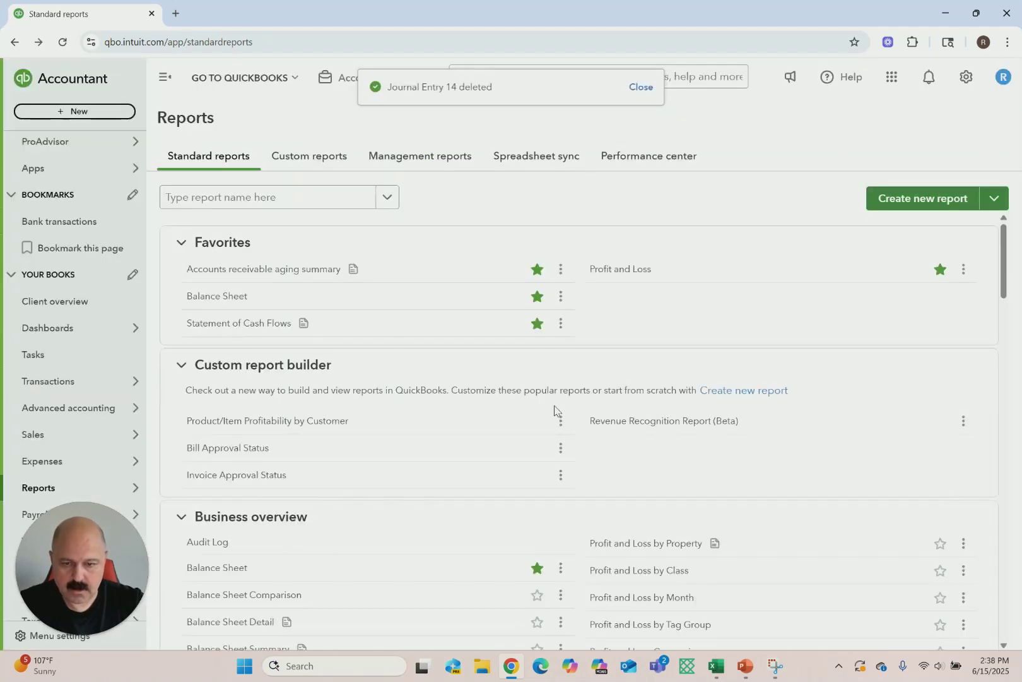
left_click(218, 296)
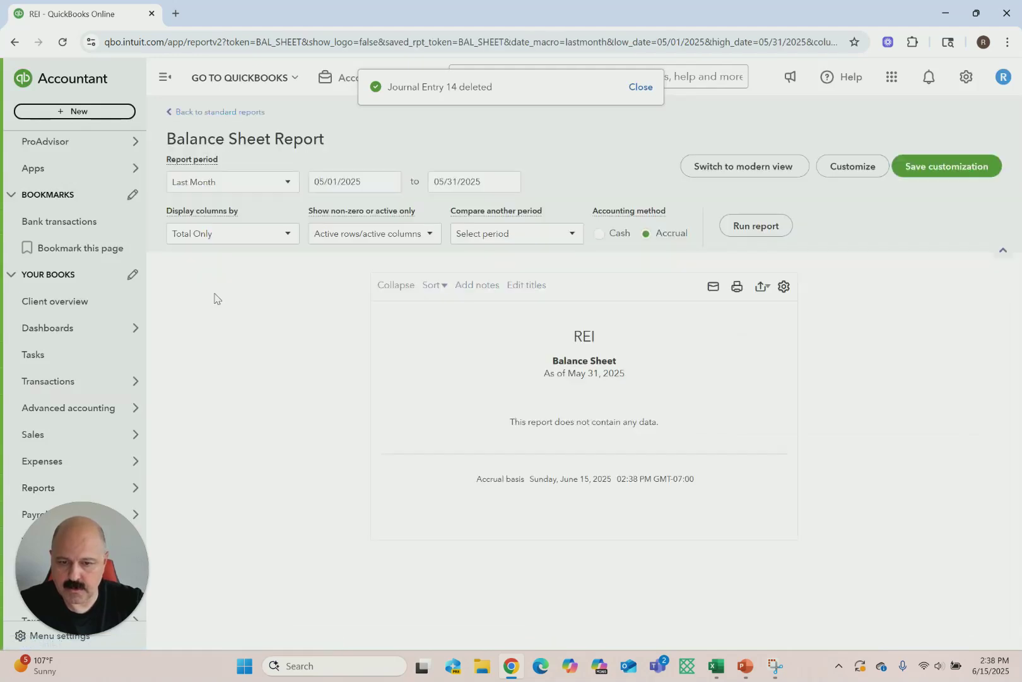
left_click(230, 181)
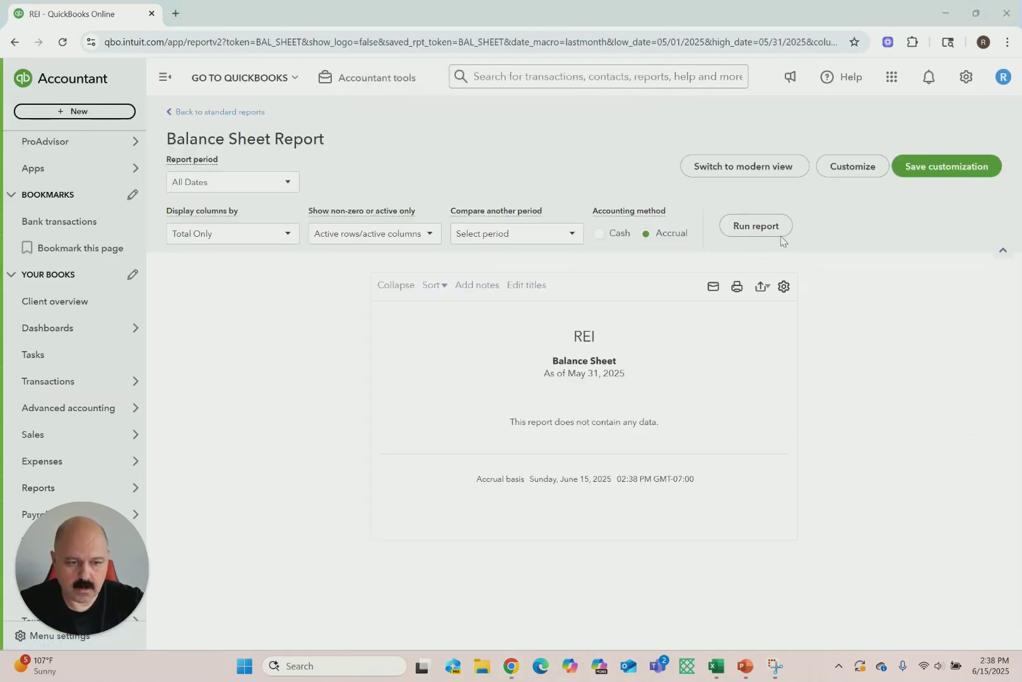
left_click(776, 235)
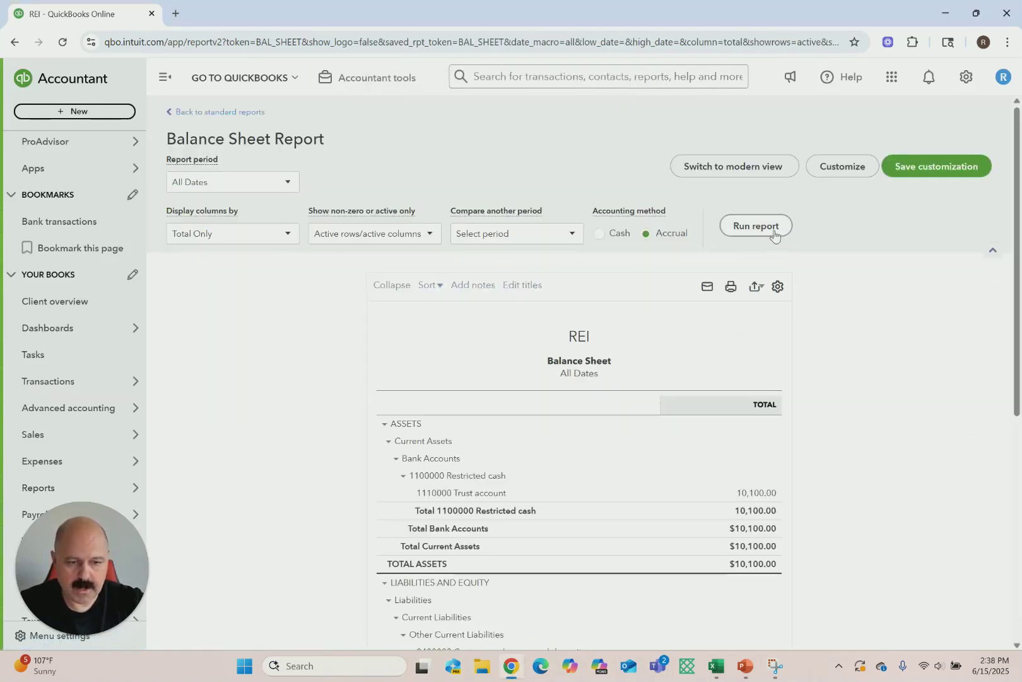
scroll(577, 479, "down", 3)
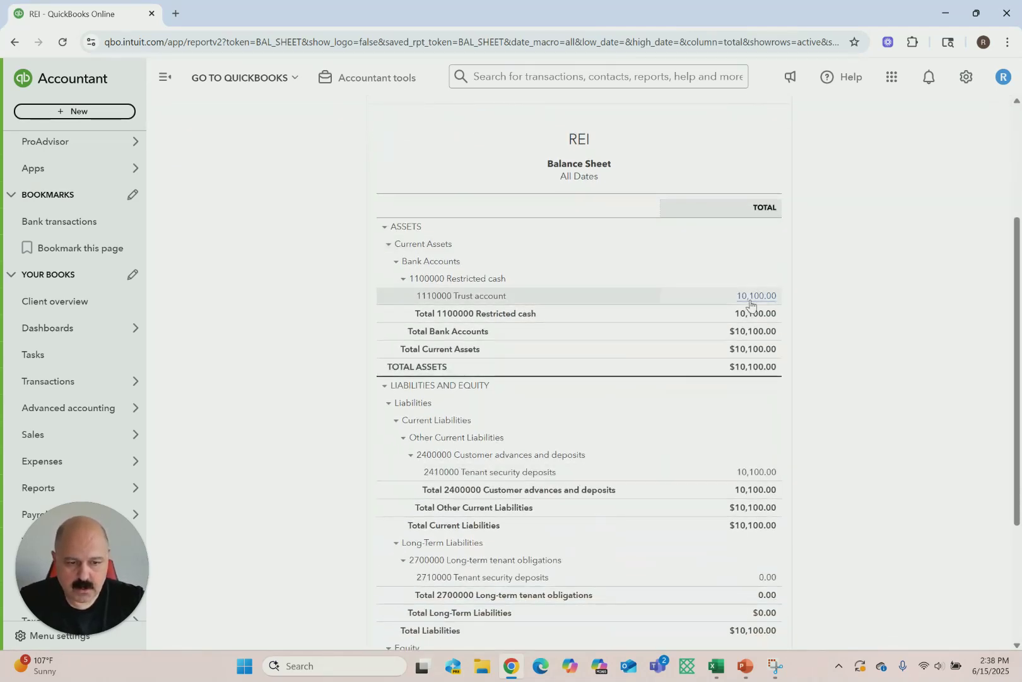
scroll(742, 507, "down", 2)
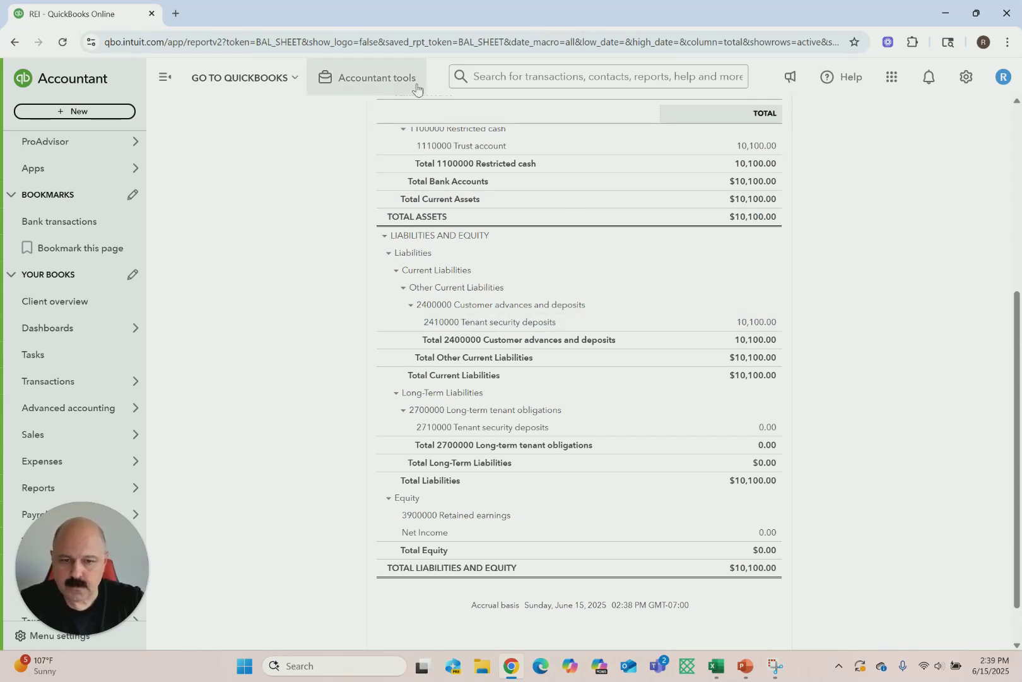
Start a new journal entry and debit 10,100 to 2410000 Tenant security deposits on the first line
left_click(388, 92)
left_click(350, 183)
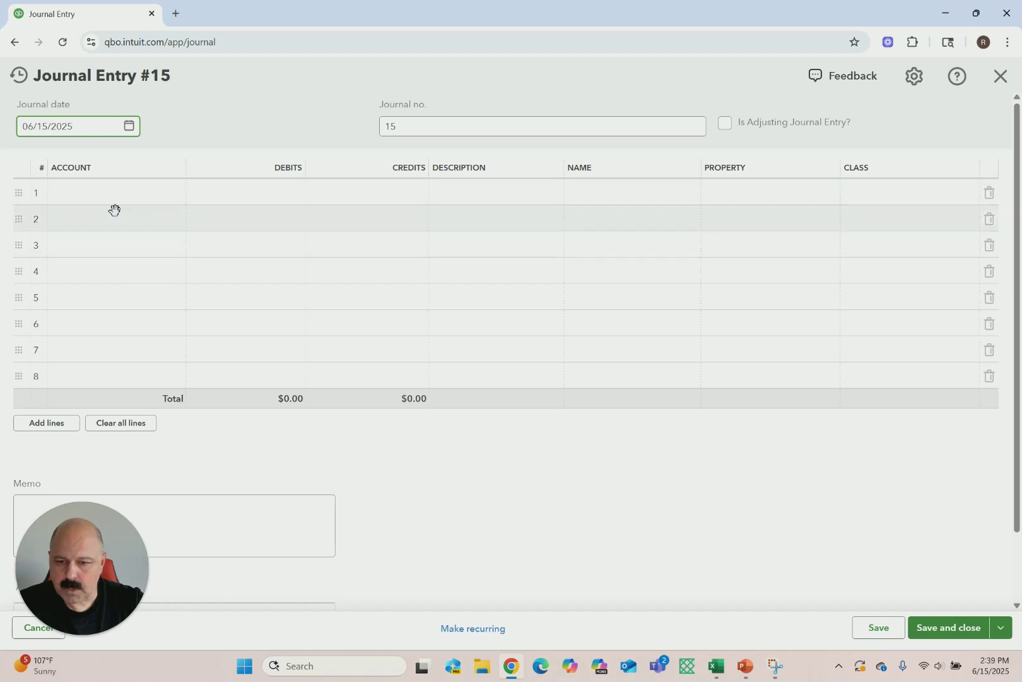
left_click(152, 192)
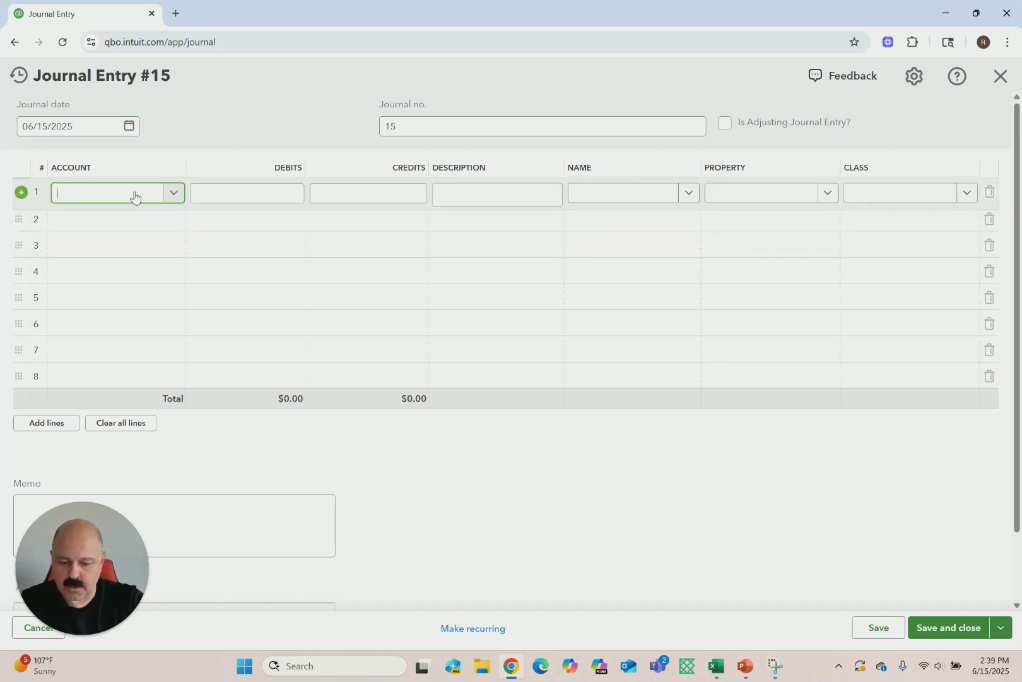
type("sec")
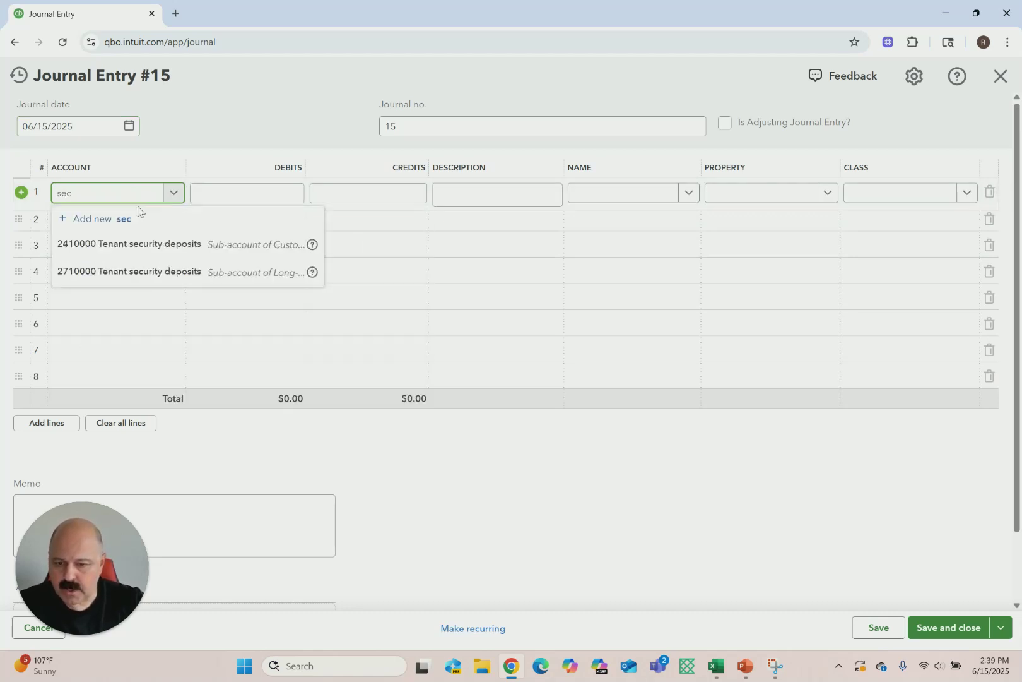
left_click(140, 246)
left_click(239, 194)
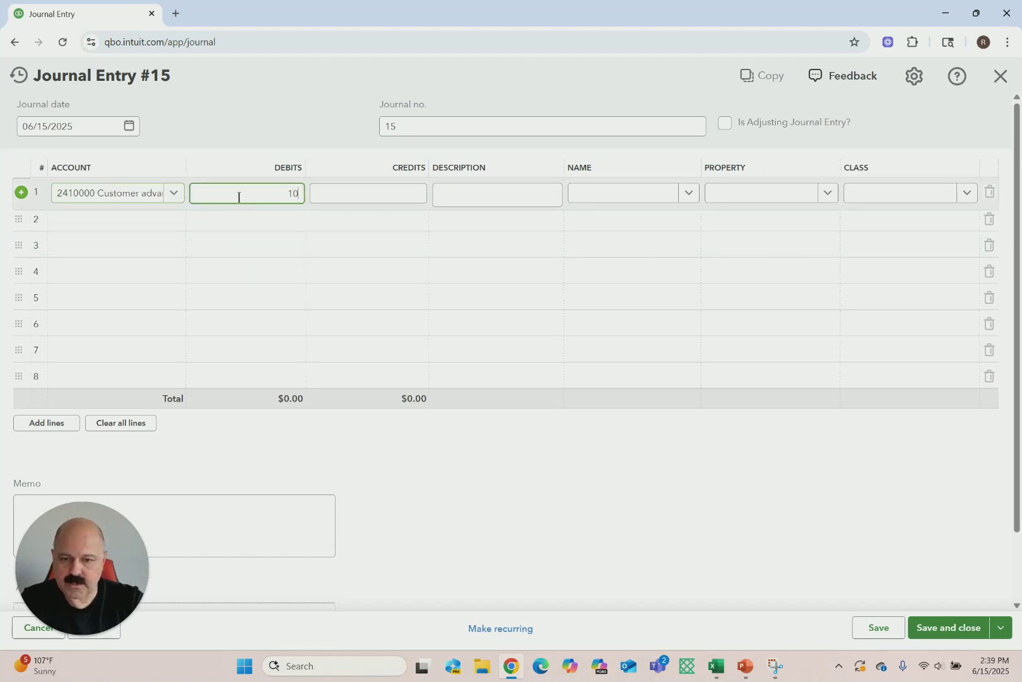
type("10,100")
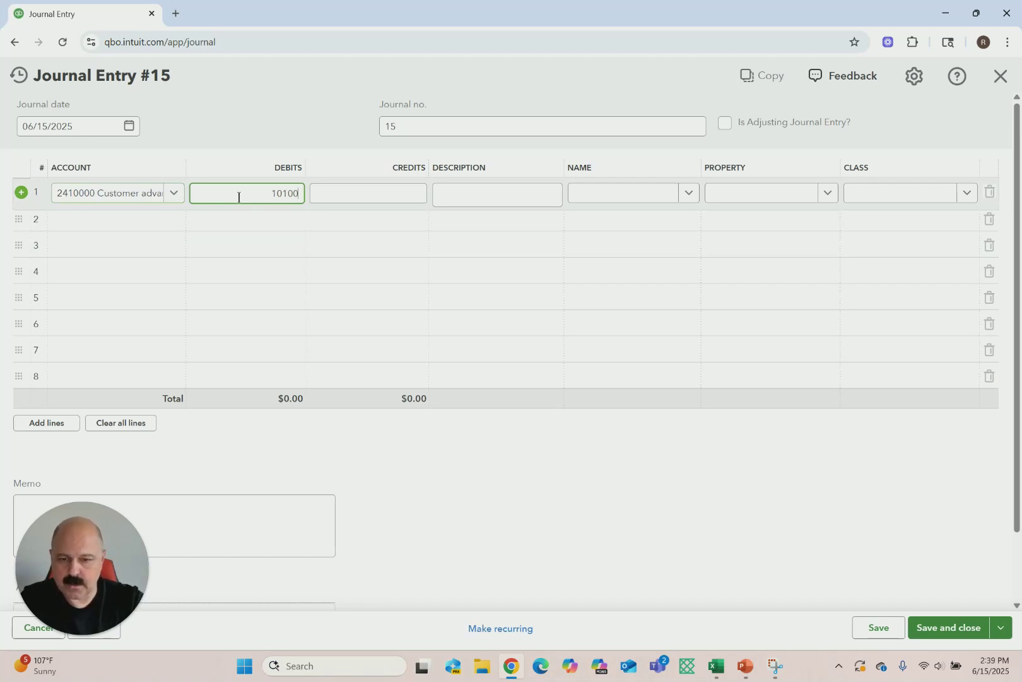
Assign the security deposits debit line to Tenant 1, property Unit 1 of Plaza 1 and class Retail
left_click(687, 194)
left_click(607, 244)
left_click(826, 193)
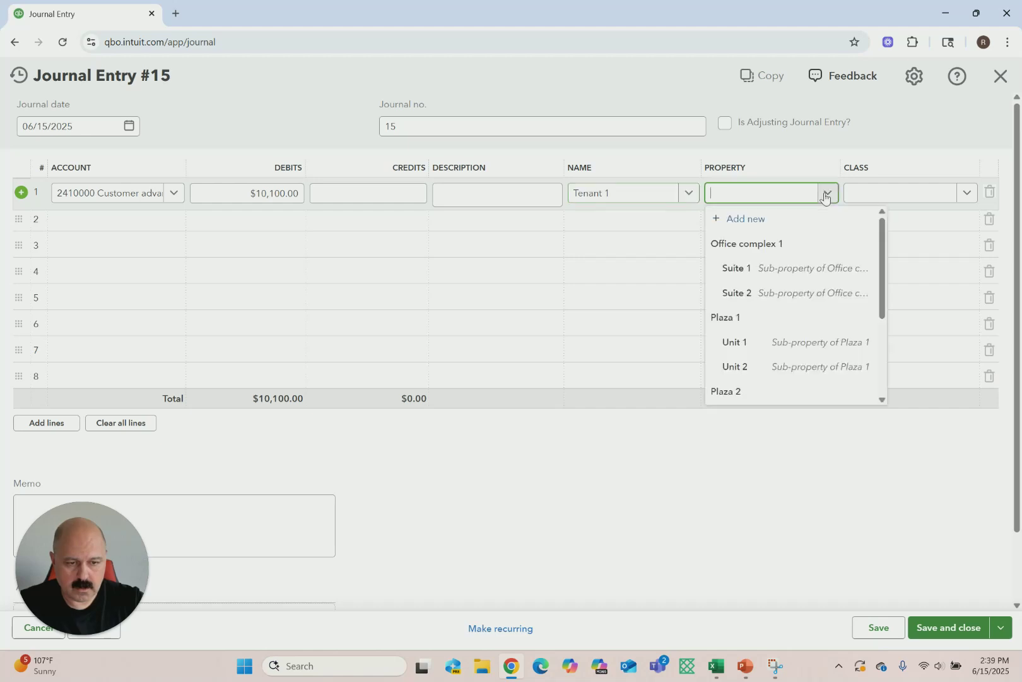
left_click(735, 342)
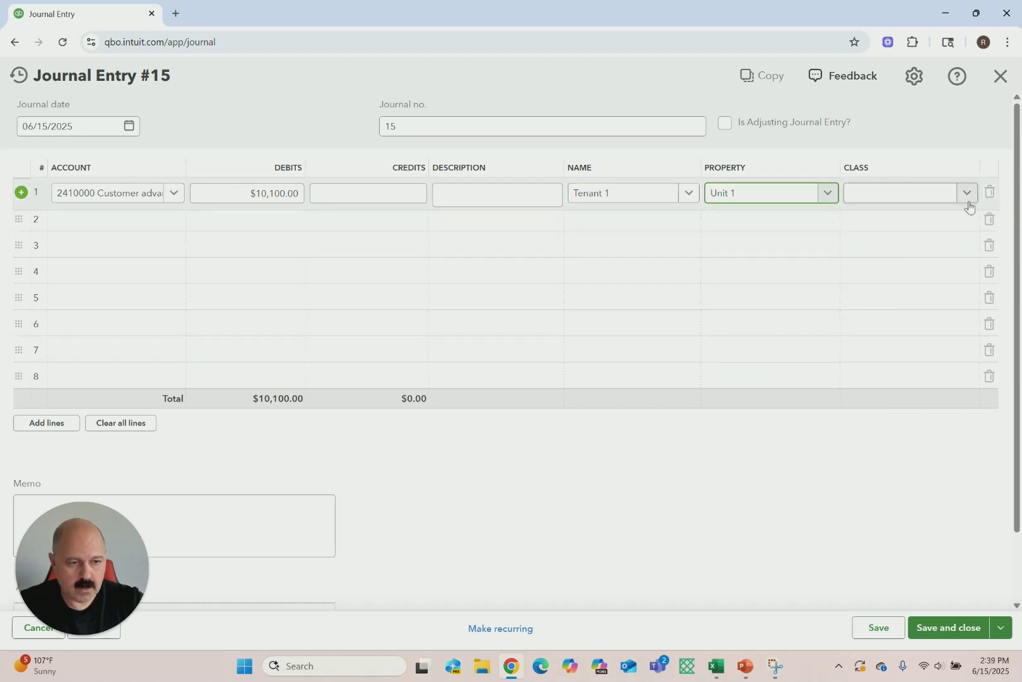
left_click(969, 203)
left_click(864, 371)
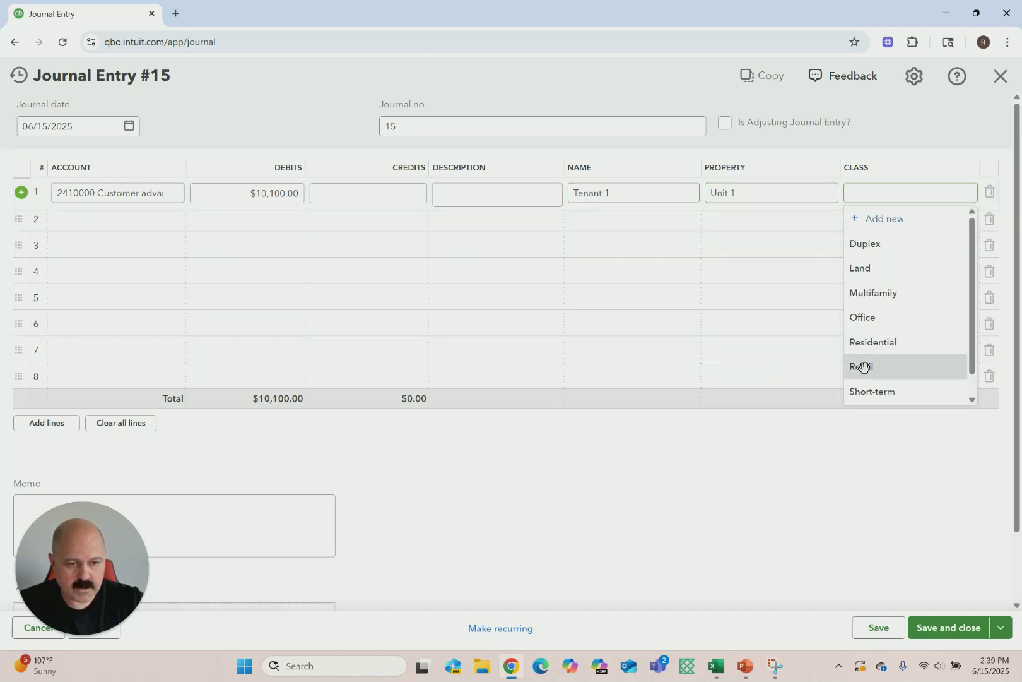
Add a second line crediting 5,000 to 4100000 Rental income
left_click(120, 221)
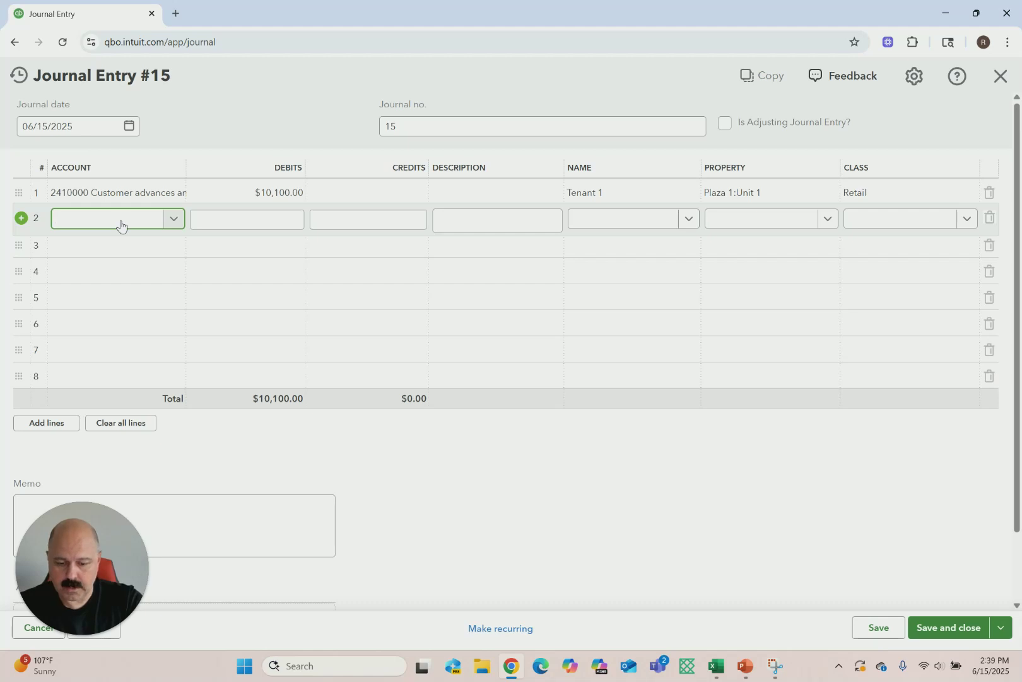
type("renta")
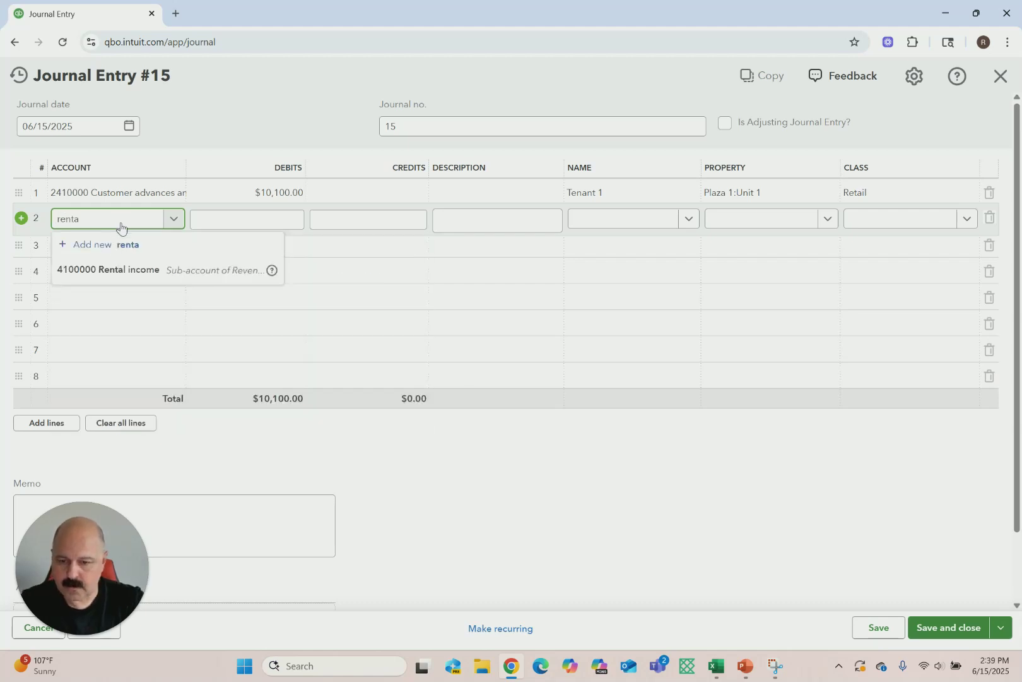
left_click(103, 276)
left_click(367, 223)
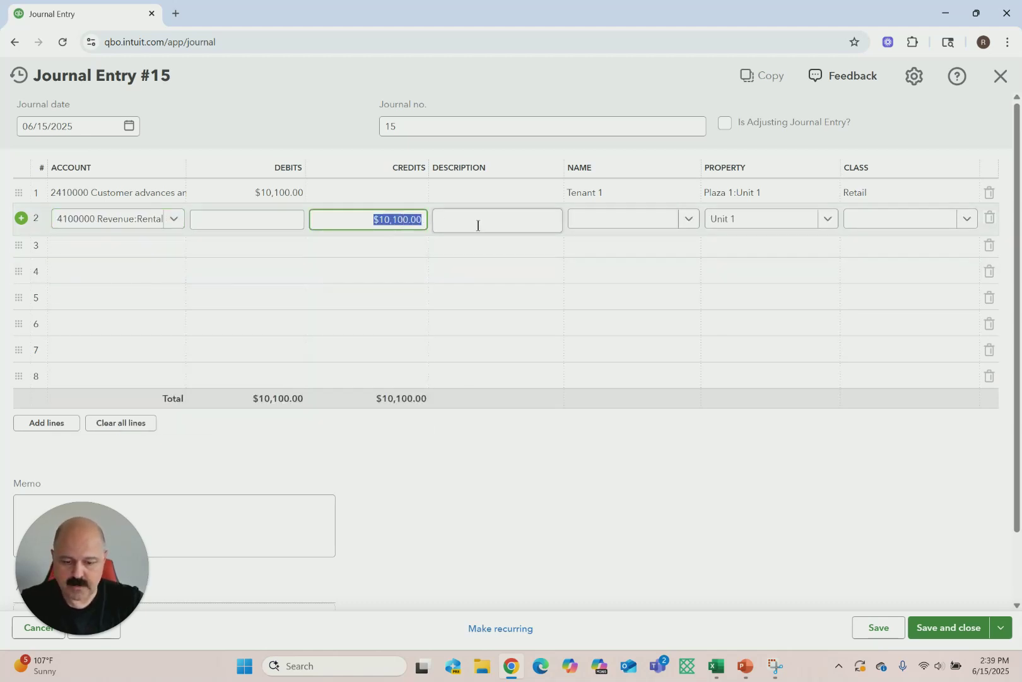
type("5,")
type("000")
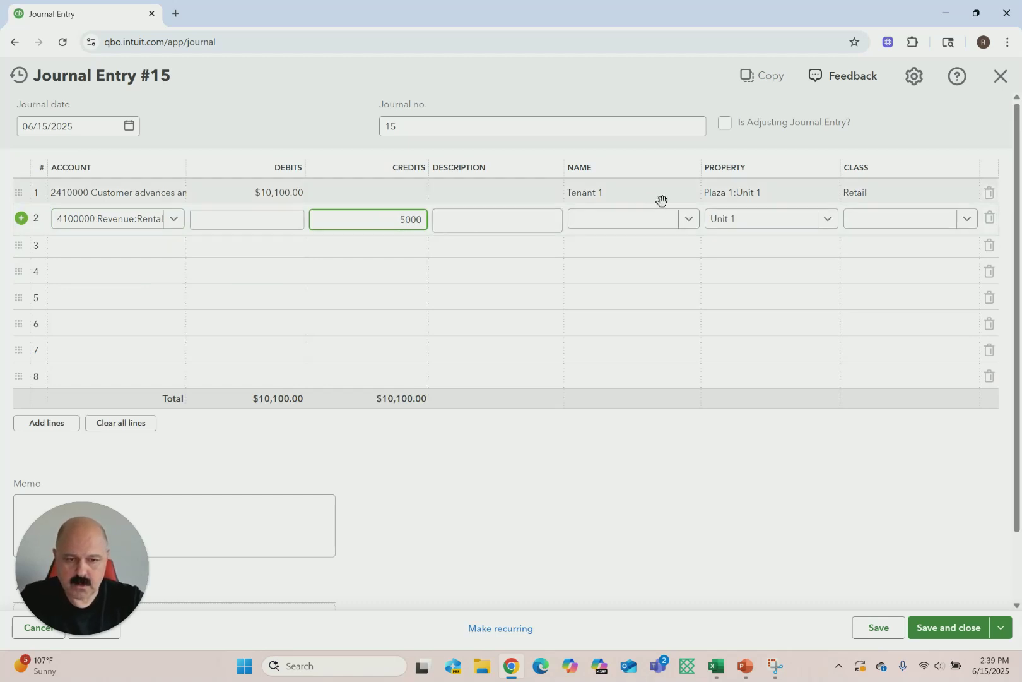
Assign the rental income line to Tenant 1, property Unit 1 of Plaza 1 and class Retail
left_click(688, 219)
left_click(597, 271)
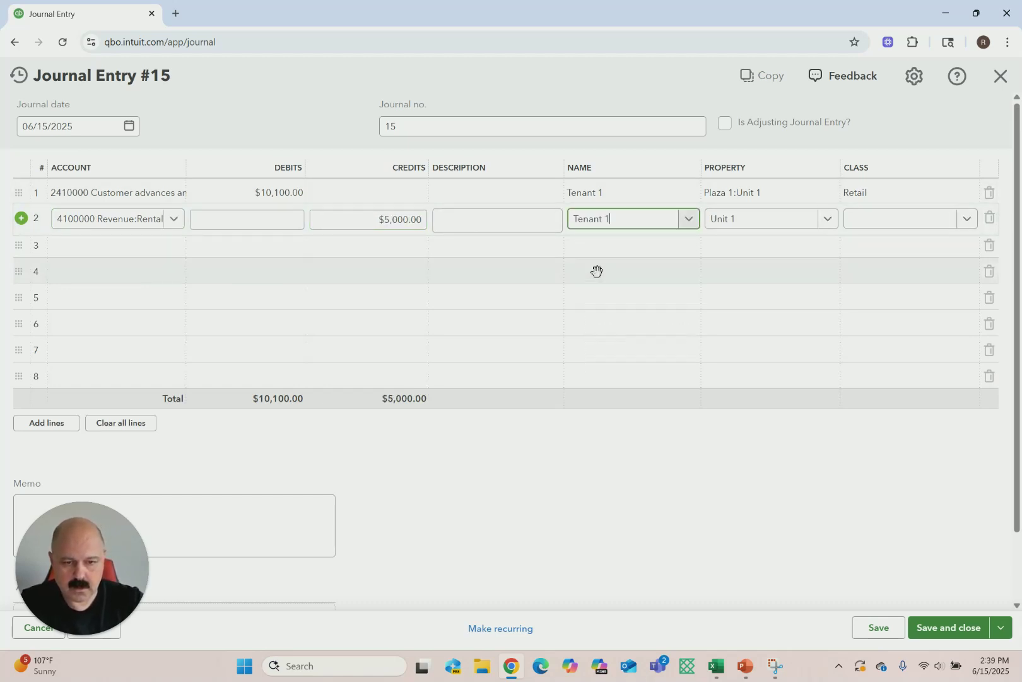
left_click(827, 219)
left_click(759, 366)
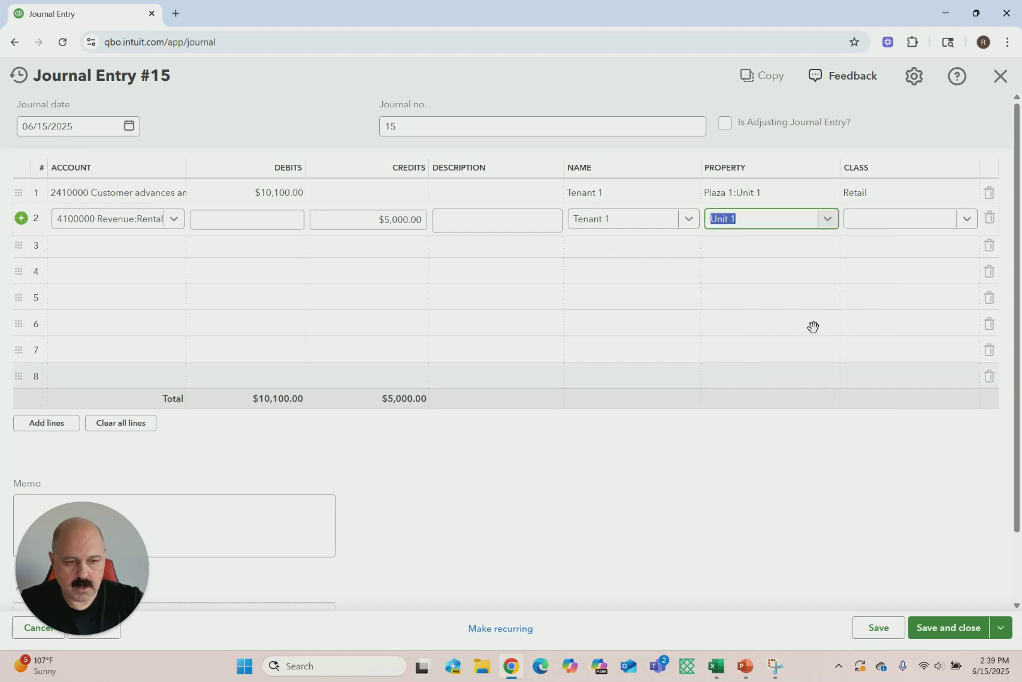
left_click(967, 221)
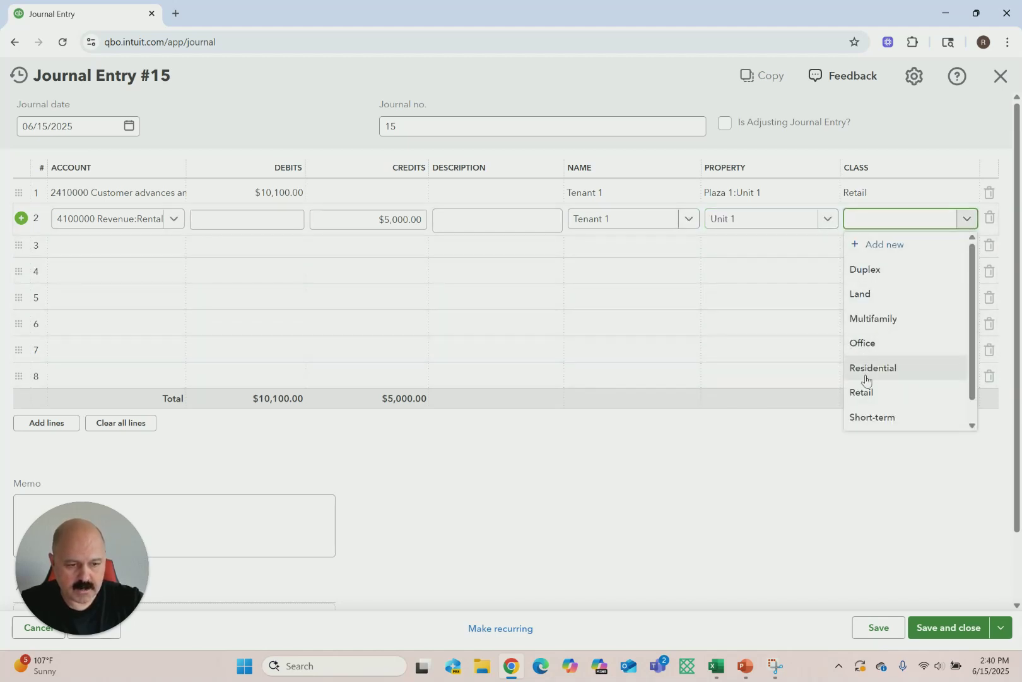
left_click(861, 394)
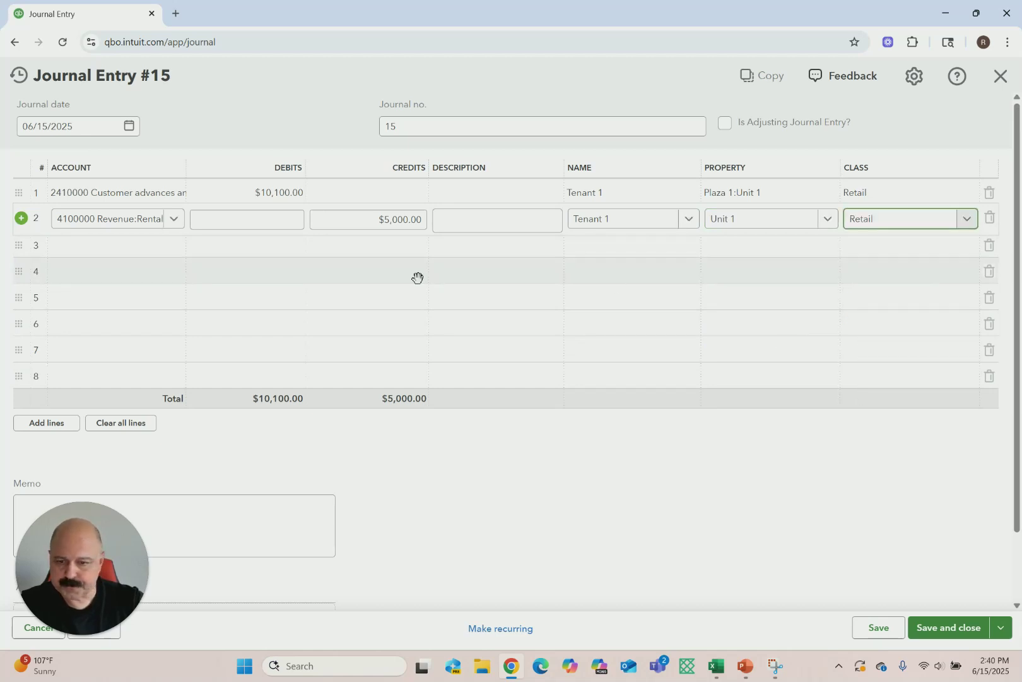
Add a third line crediting 3,000 to 49200000 Reimbursable income - damages
left_click(123, 253)
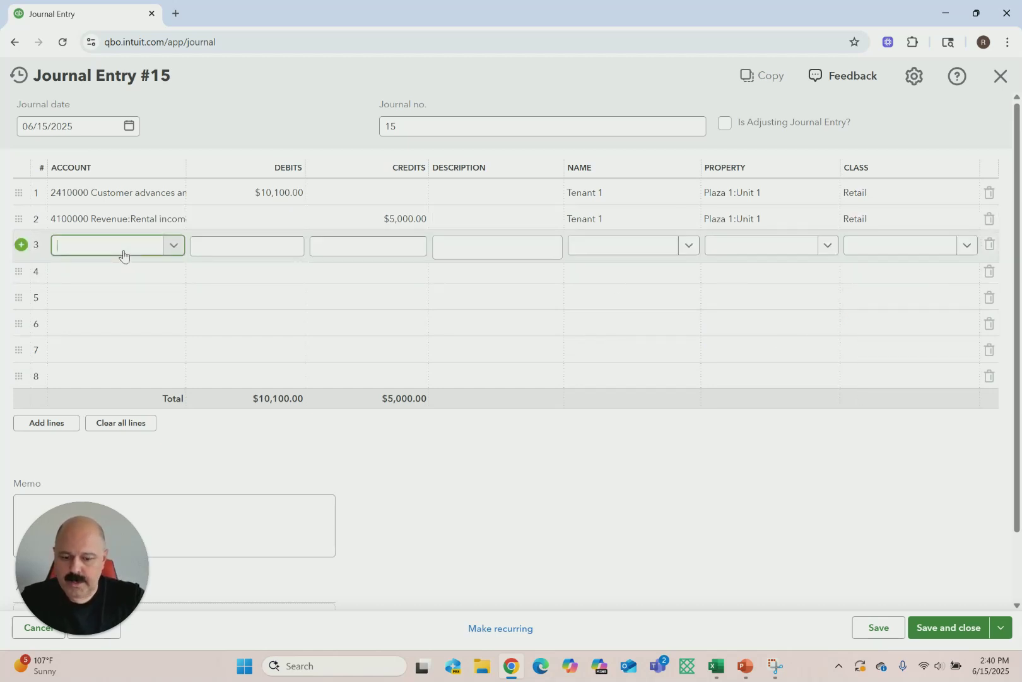
type("reim")
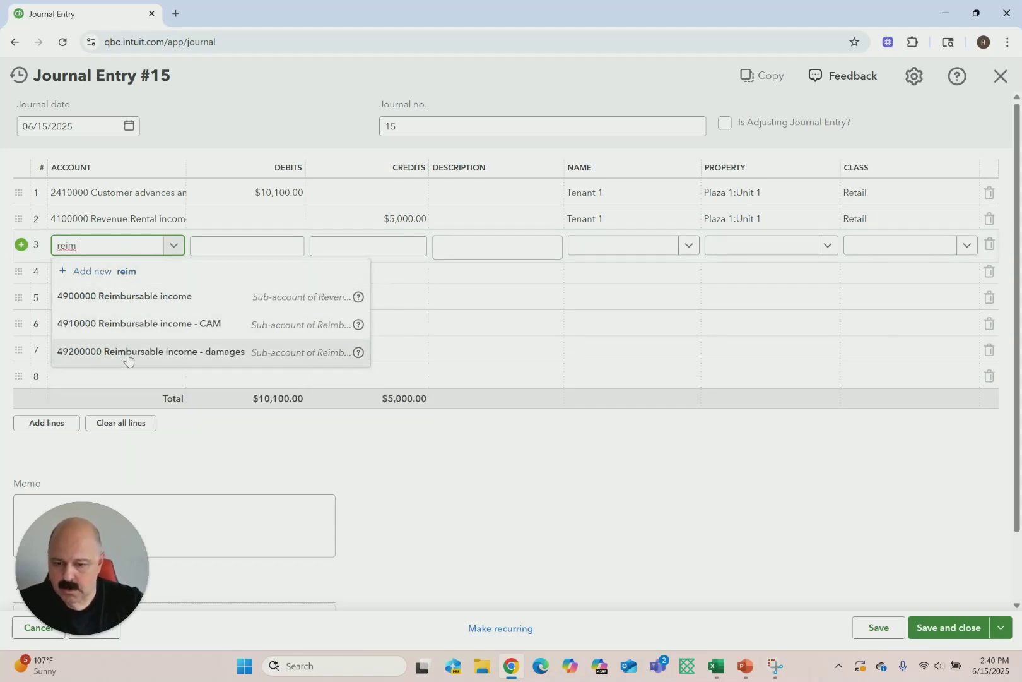
left_click(126, 353)
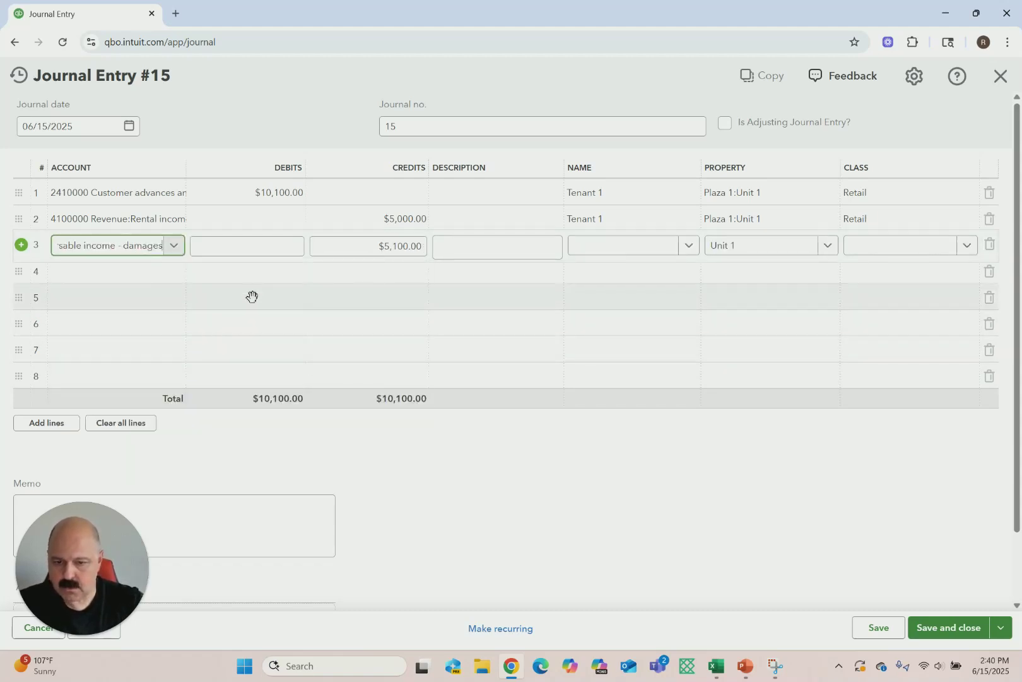
left_click(367, 247)
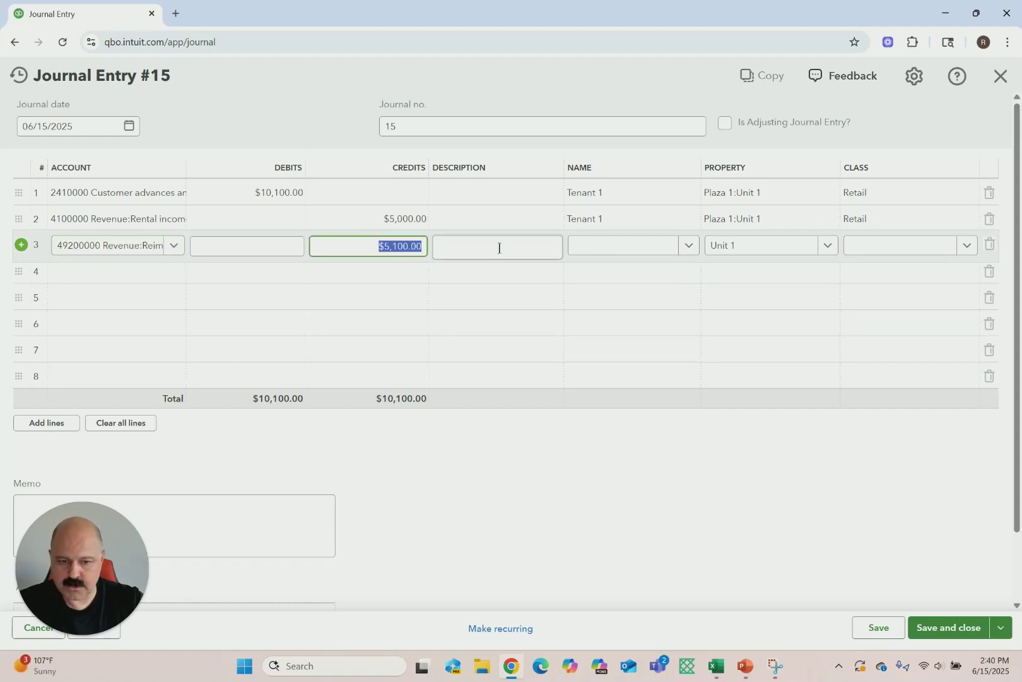
type("3000")
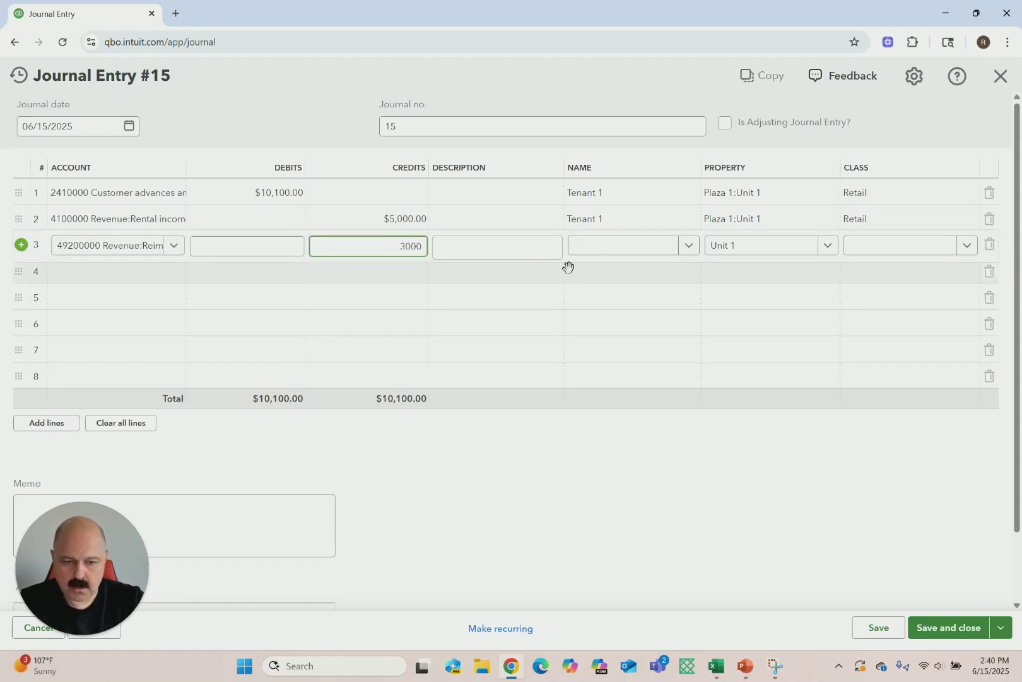
Assign the reimbursable damages line to Tenant 1, property Unit 1 of Plaza 1 and class Retail
left_click(570, 272)
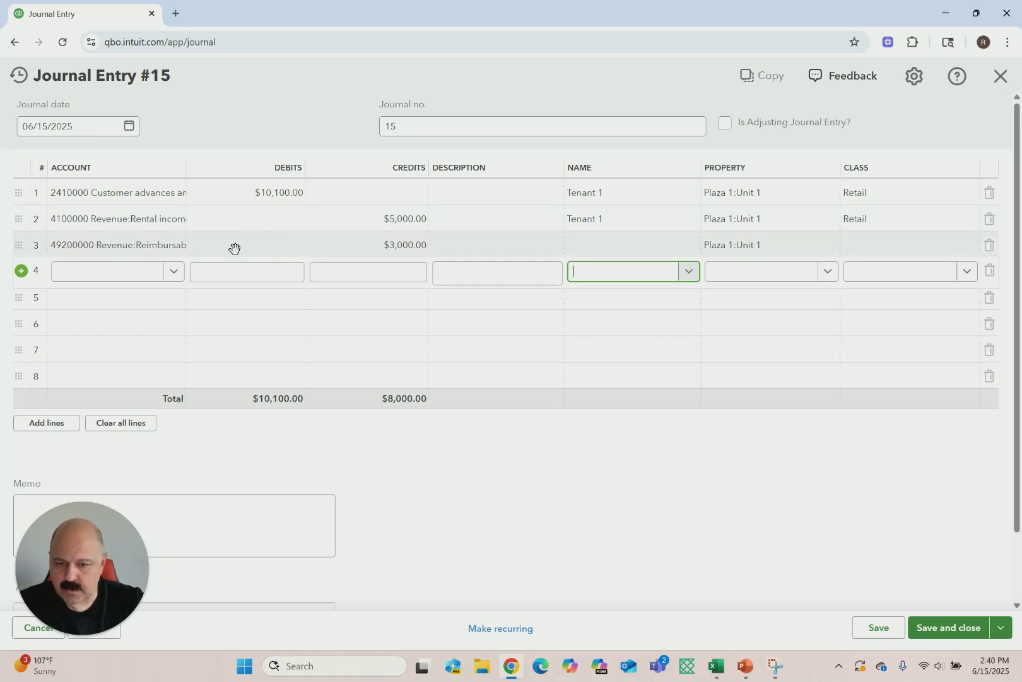
left_click(660, 239)
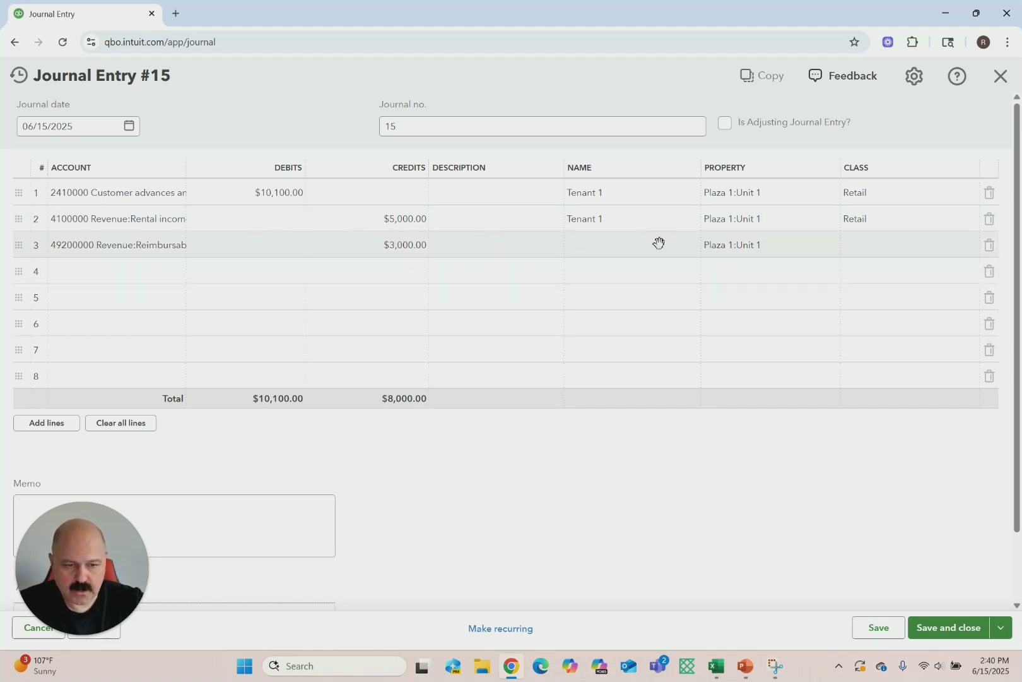
left_click(688, 251)
left_click(607, 296)
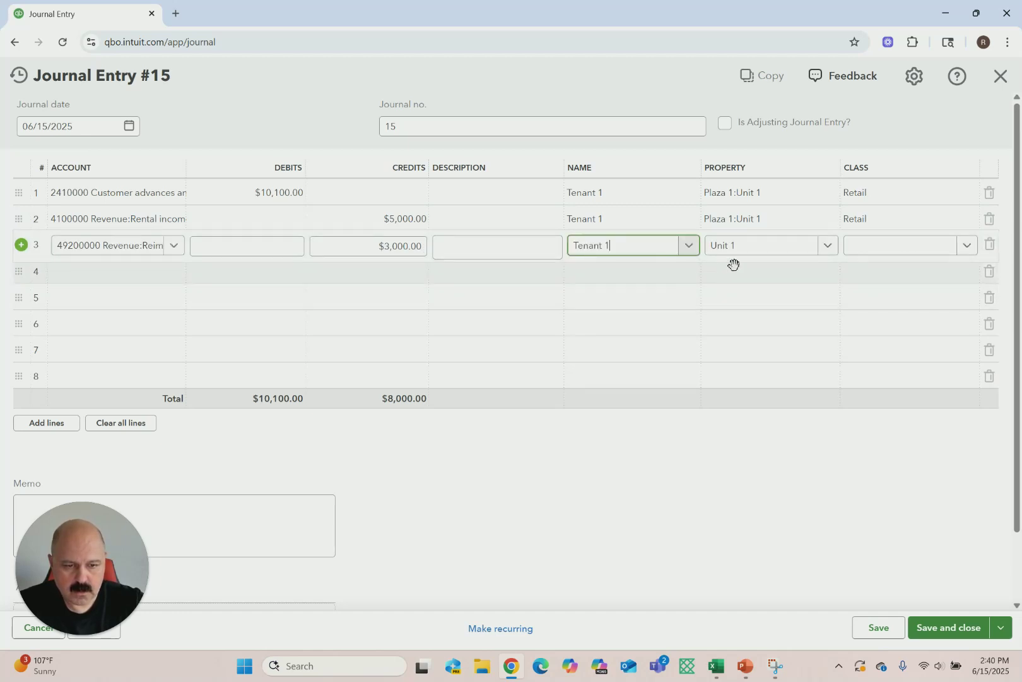
left_click(829, 245)
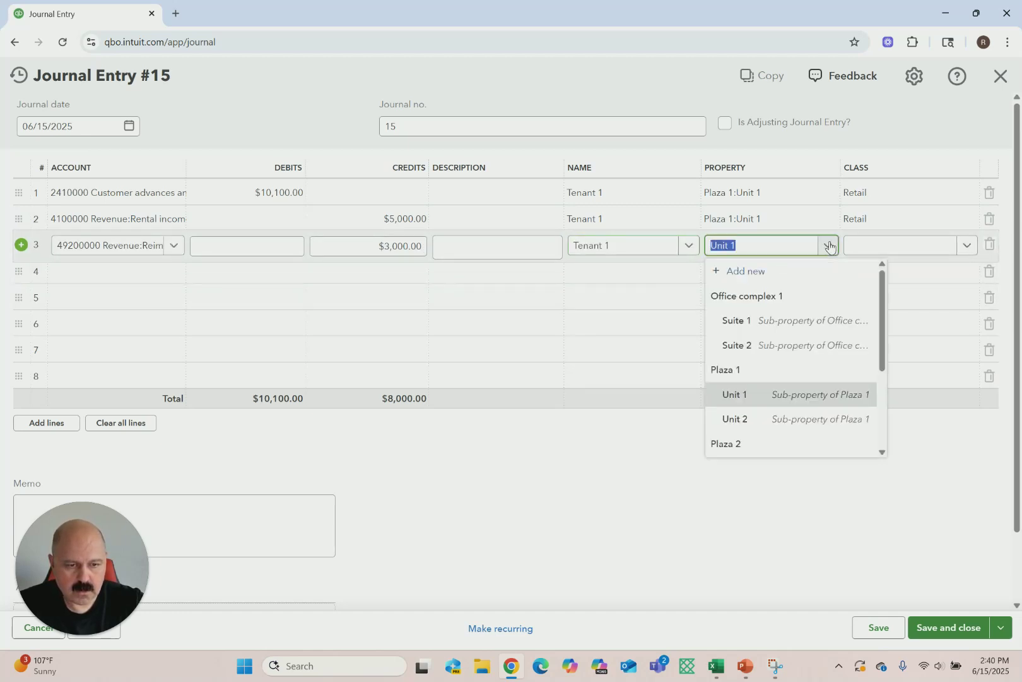
left_click(732, 396)
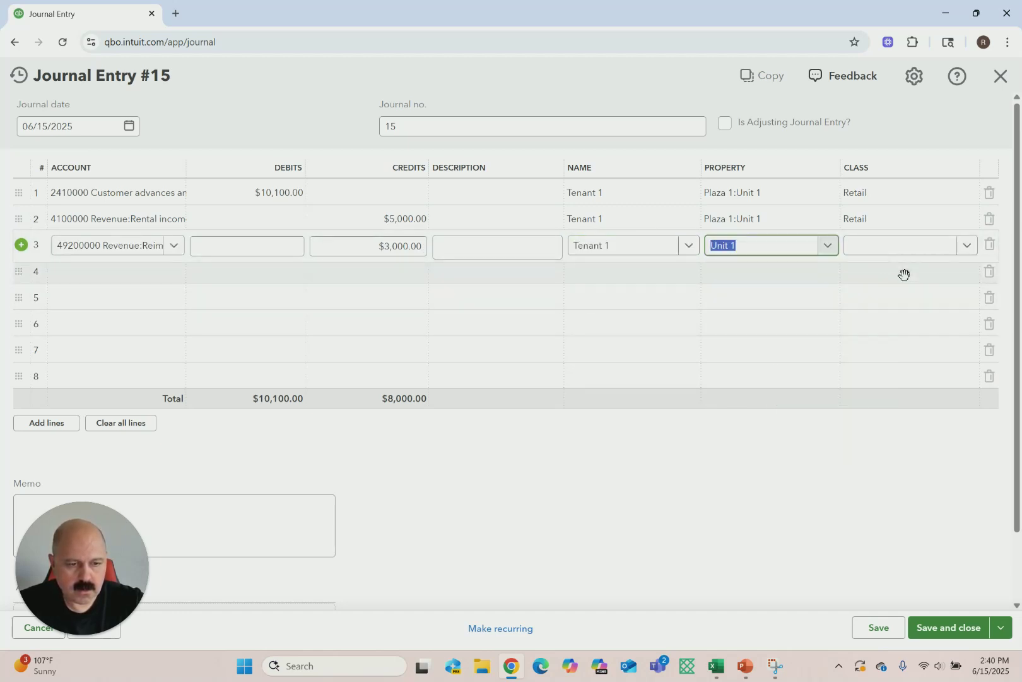
left_click(967, 246)
left_click(865, 419)
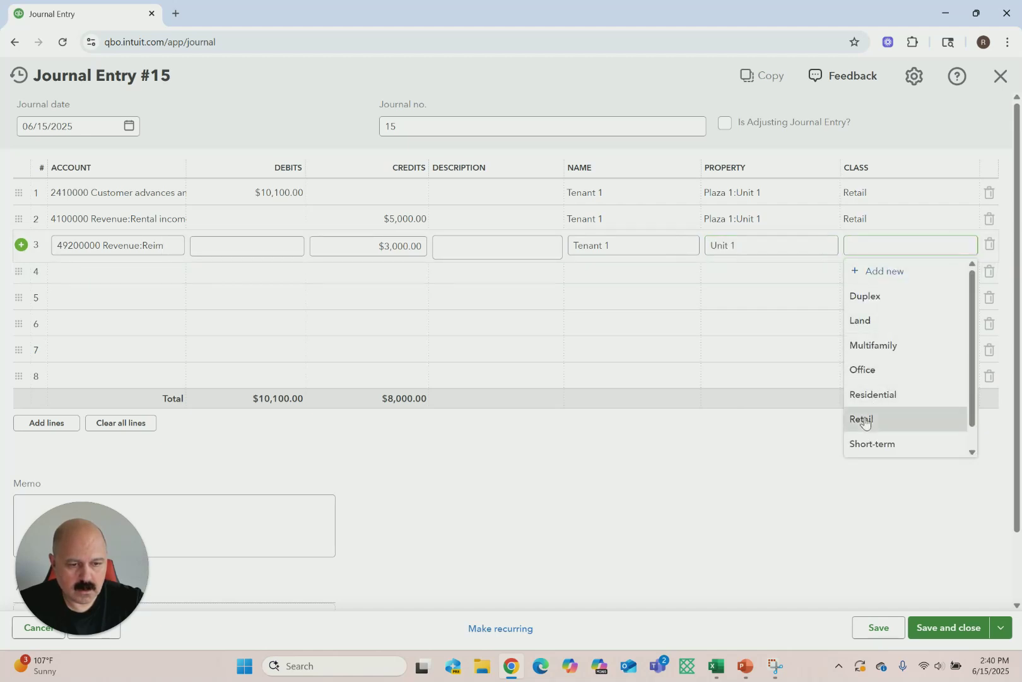
Enter a 2,100 credit on the fourth line of the journal entry
left_click(122, 273)
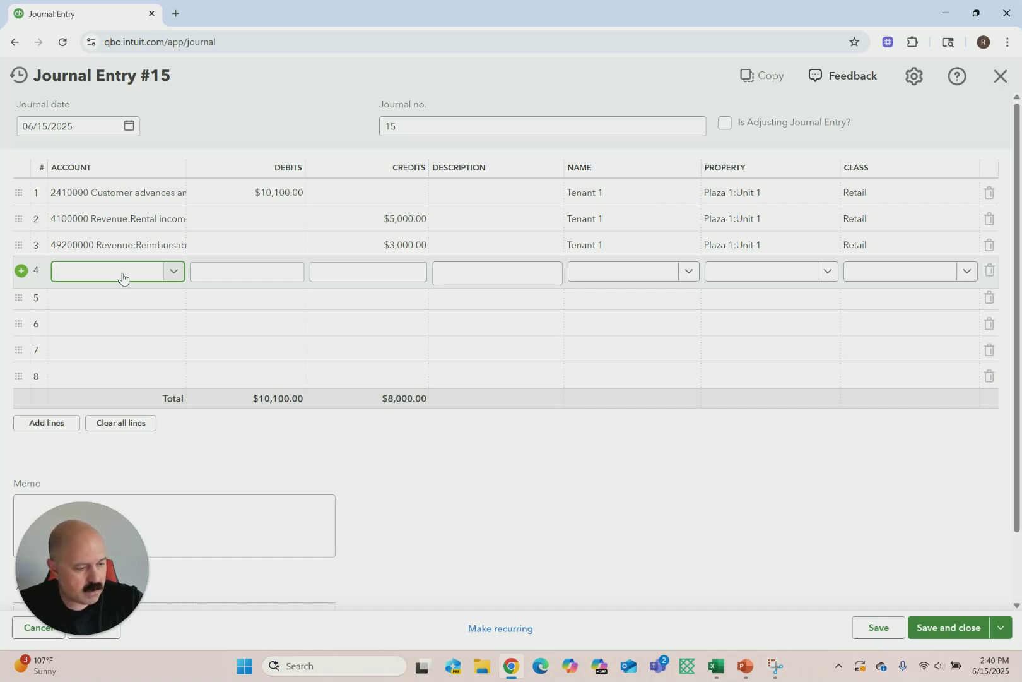
left_click(365, 272)
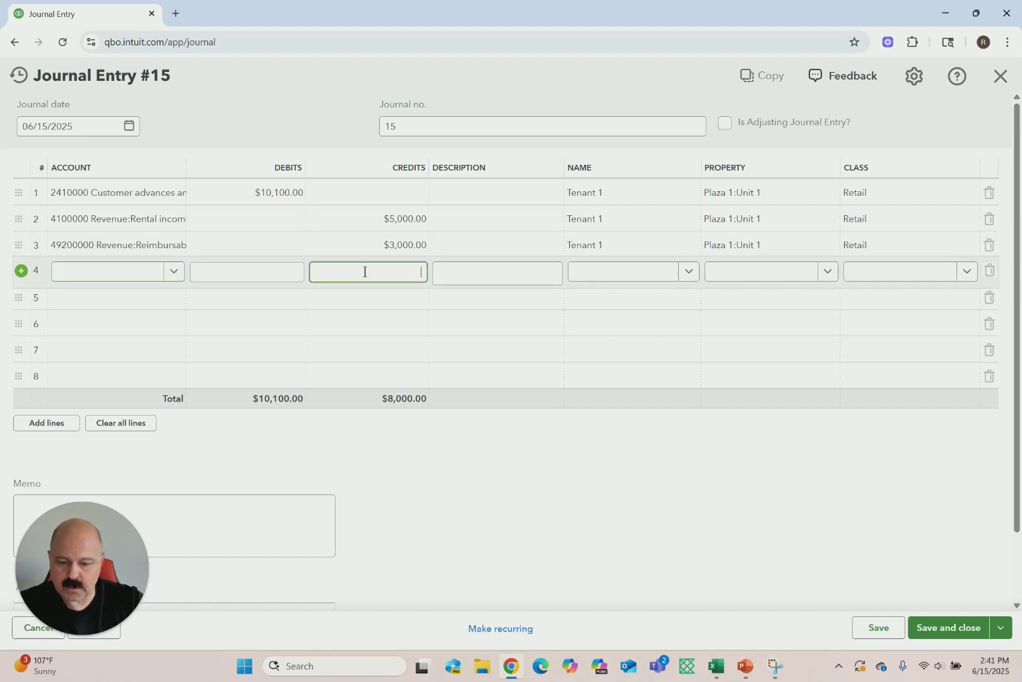
type("210")
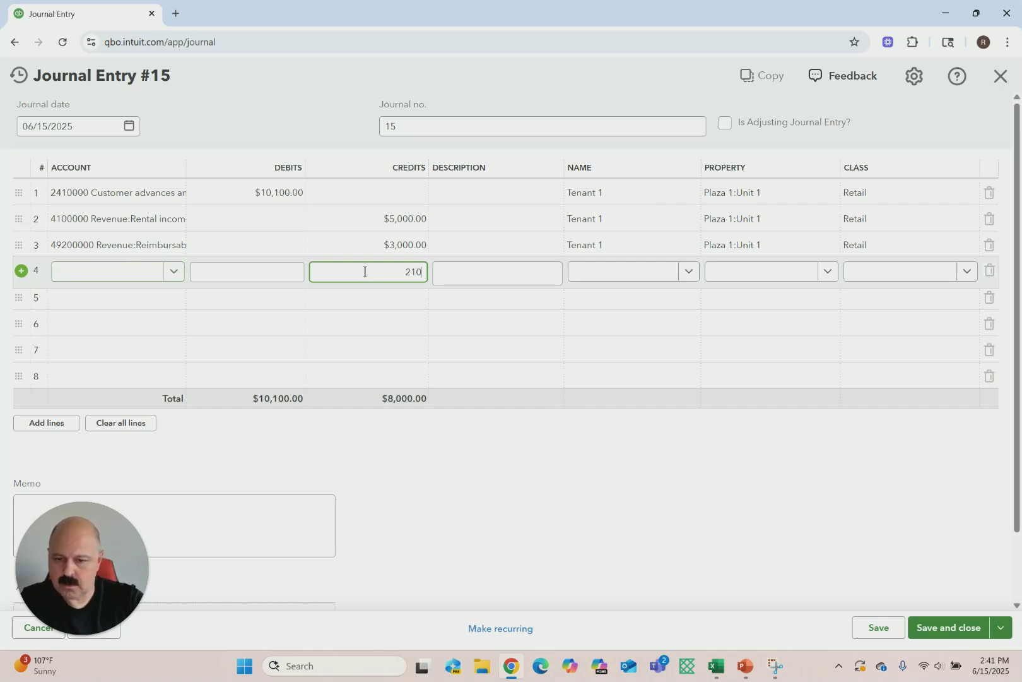
type("0")
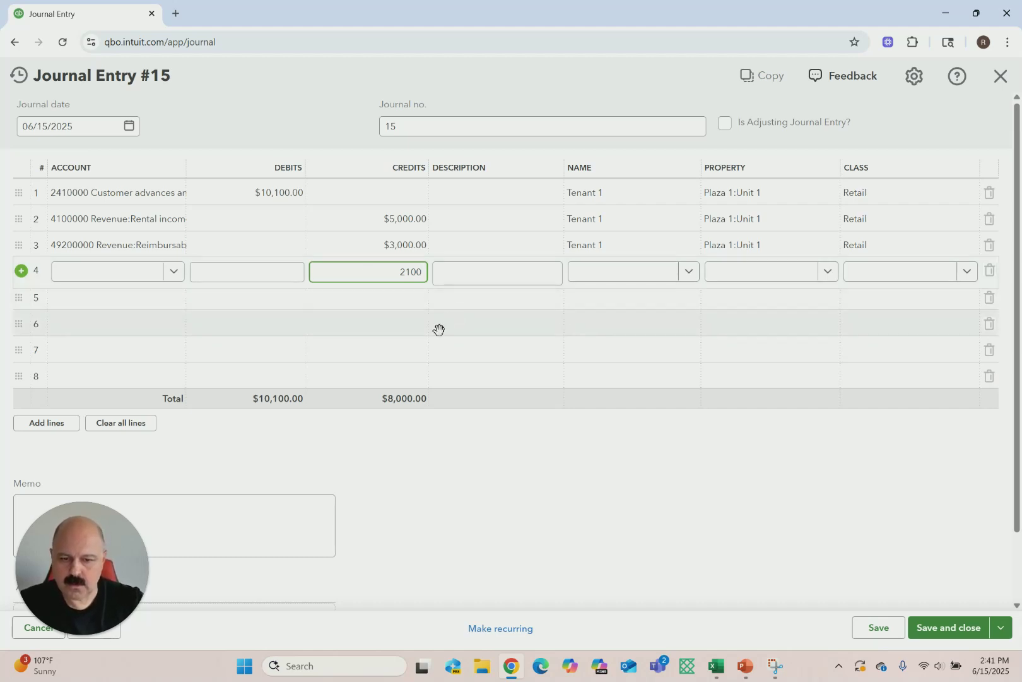
left_click(500, 322)
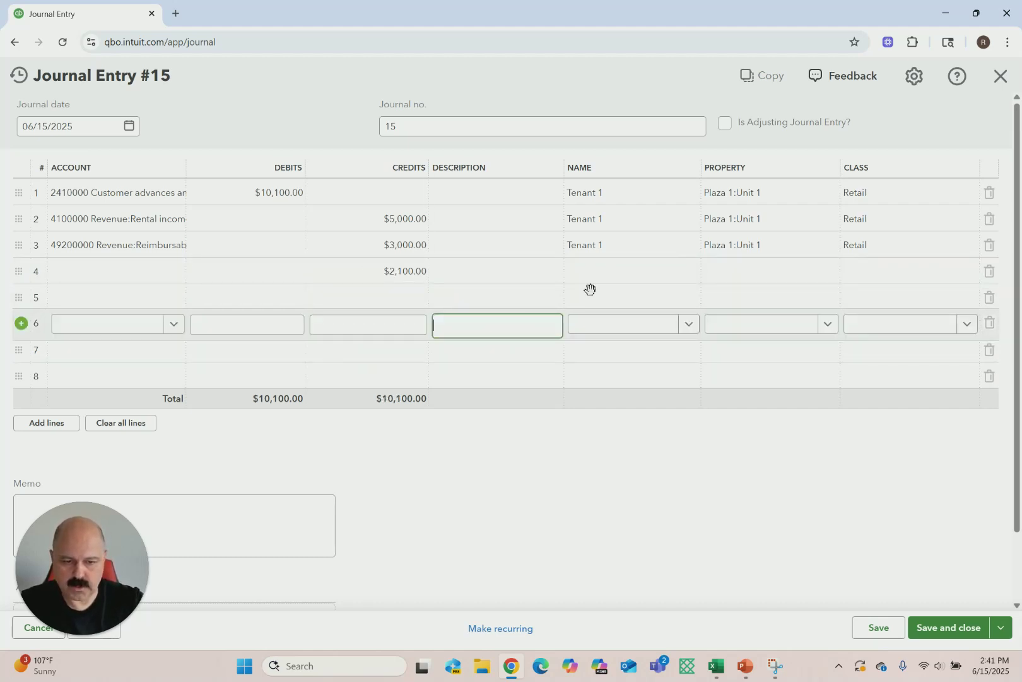
Assign the 2,100 credit line to Tenant 1, property Unit 1 of Plaza 1 and class Retail
left_click(653, 273)
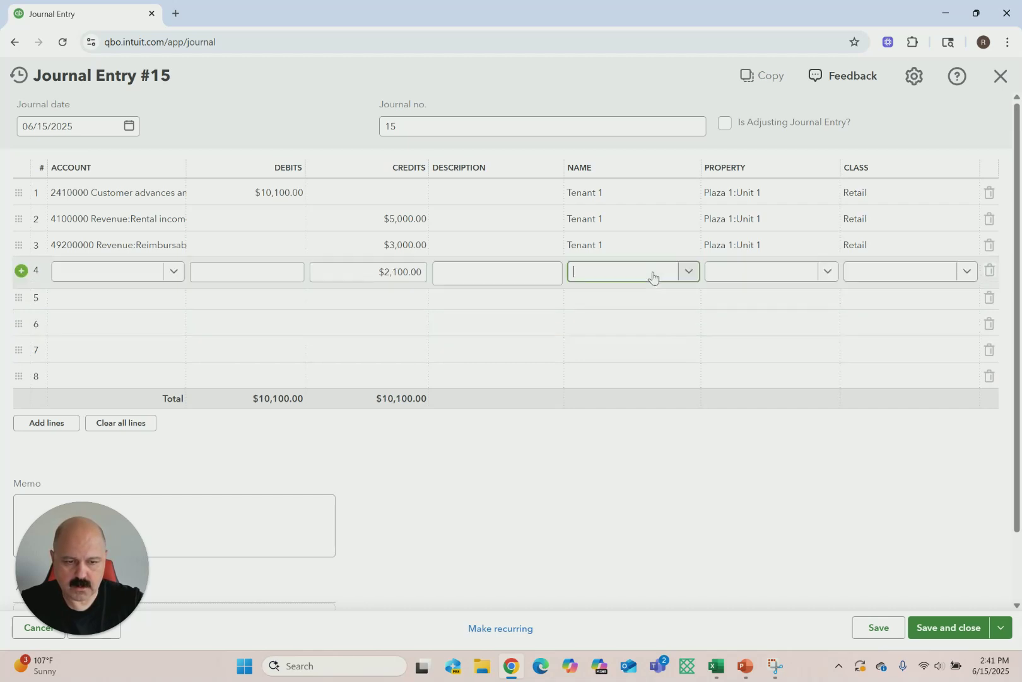
left_click(687, 273)
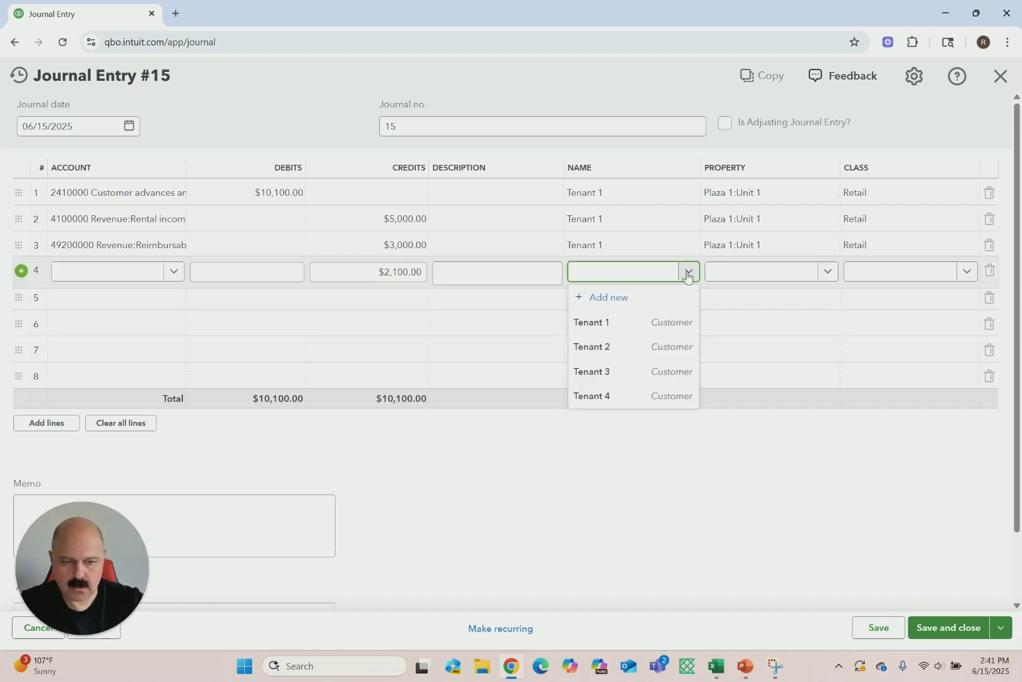
left_click(589, 321)
left_click(826, 271)
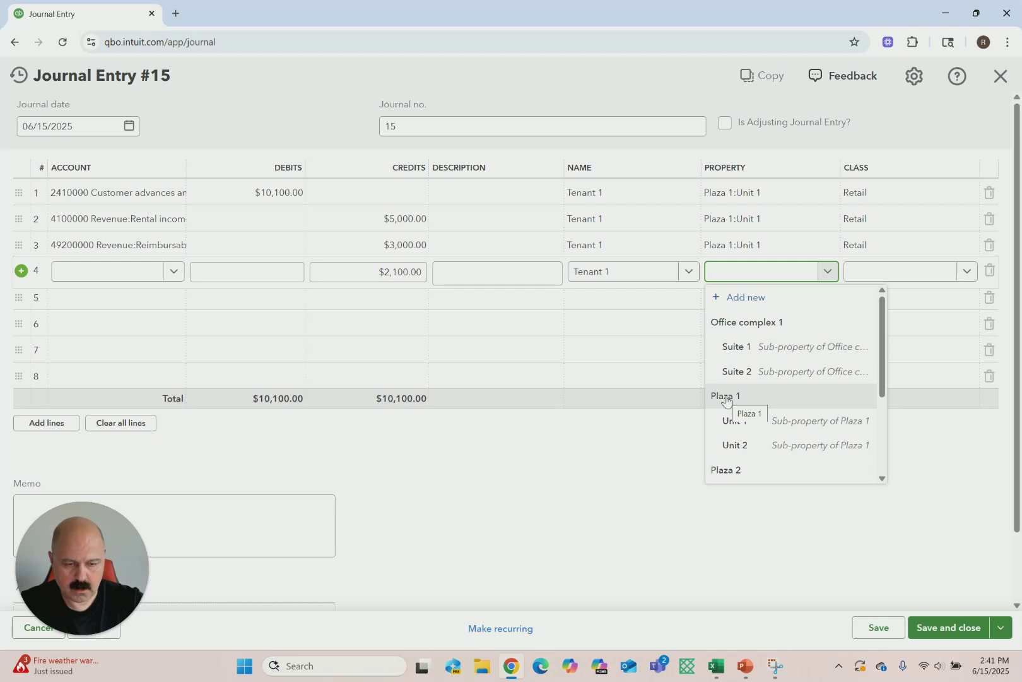
left_click(732, 420)
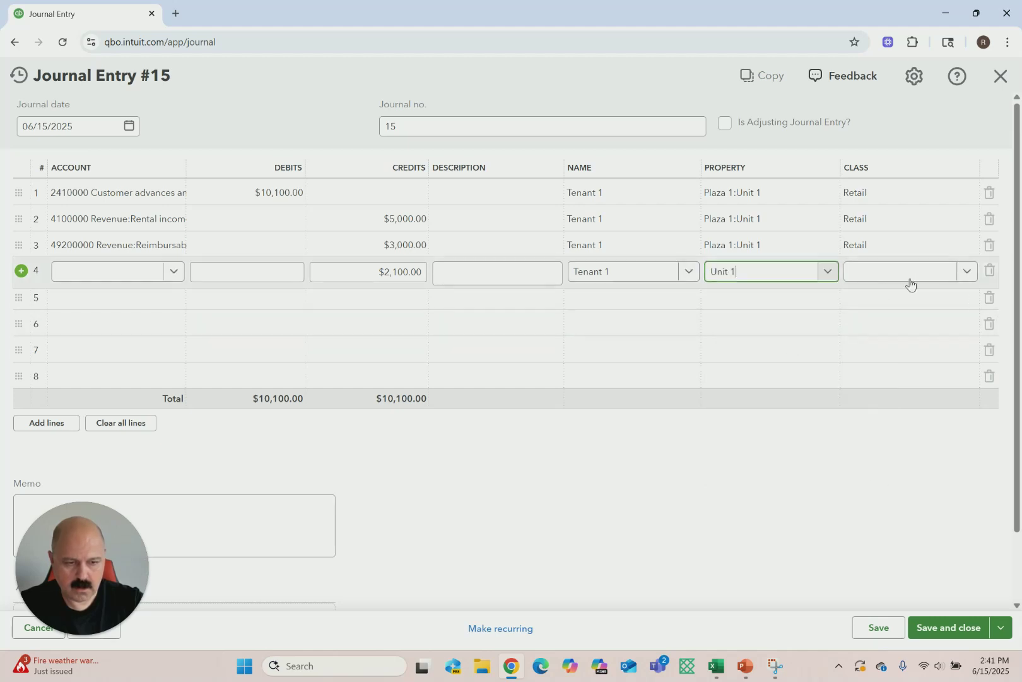
left_click(958, 275)
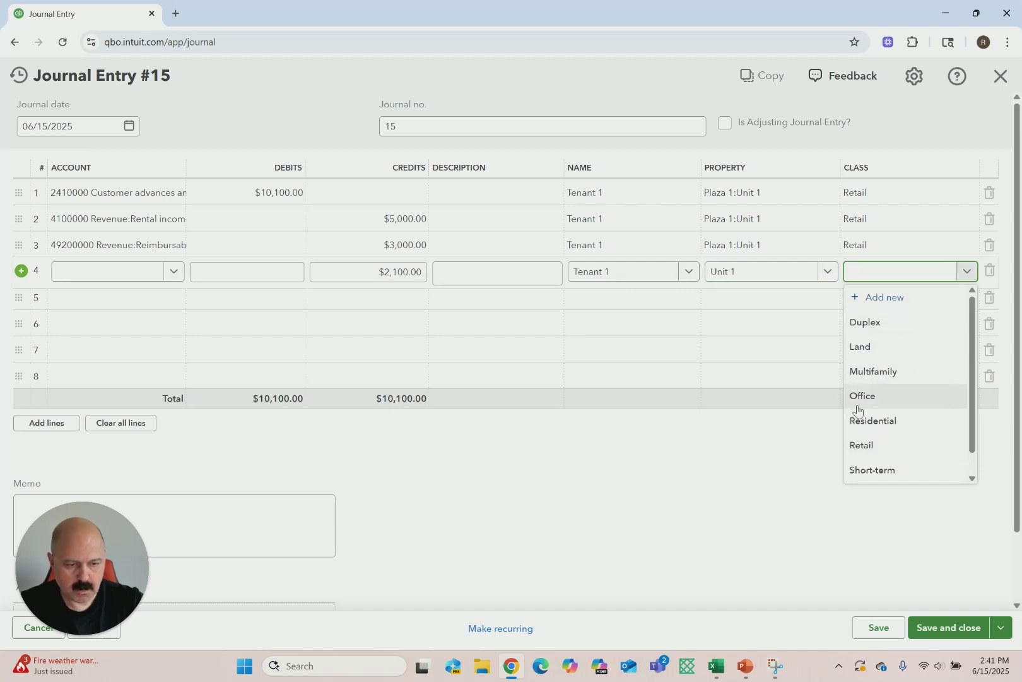
left_click(858, 446)
left_click(710, 446)
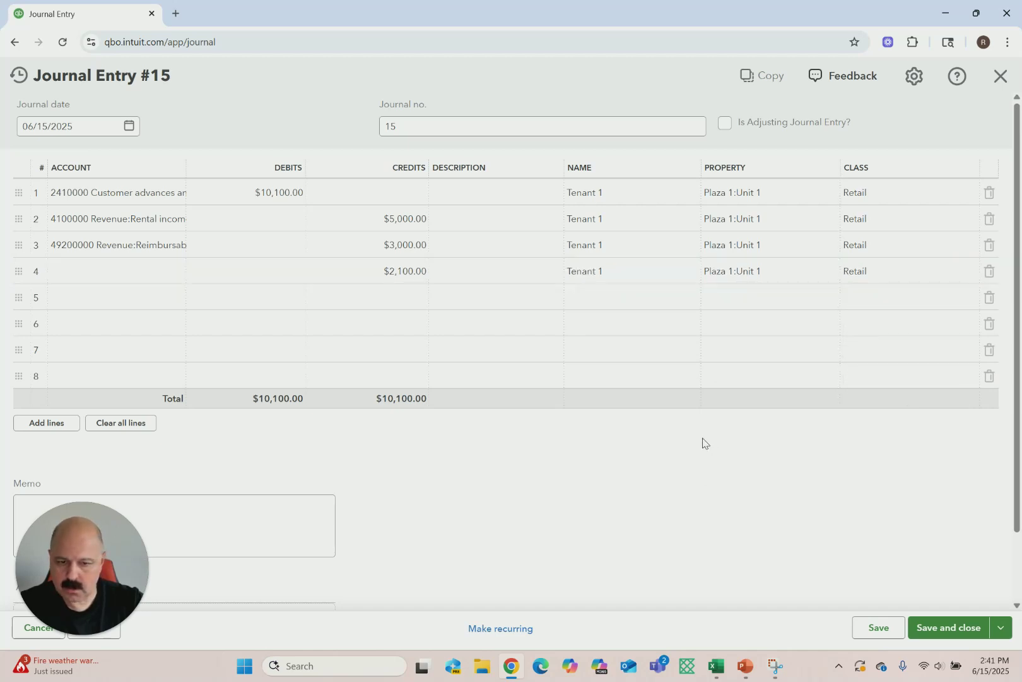
Set the fourth line's account to 1110000 Trust account, and save and close the journal entry
left_click(95, 273)
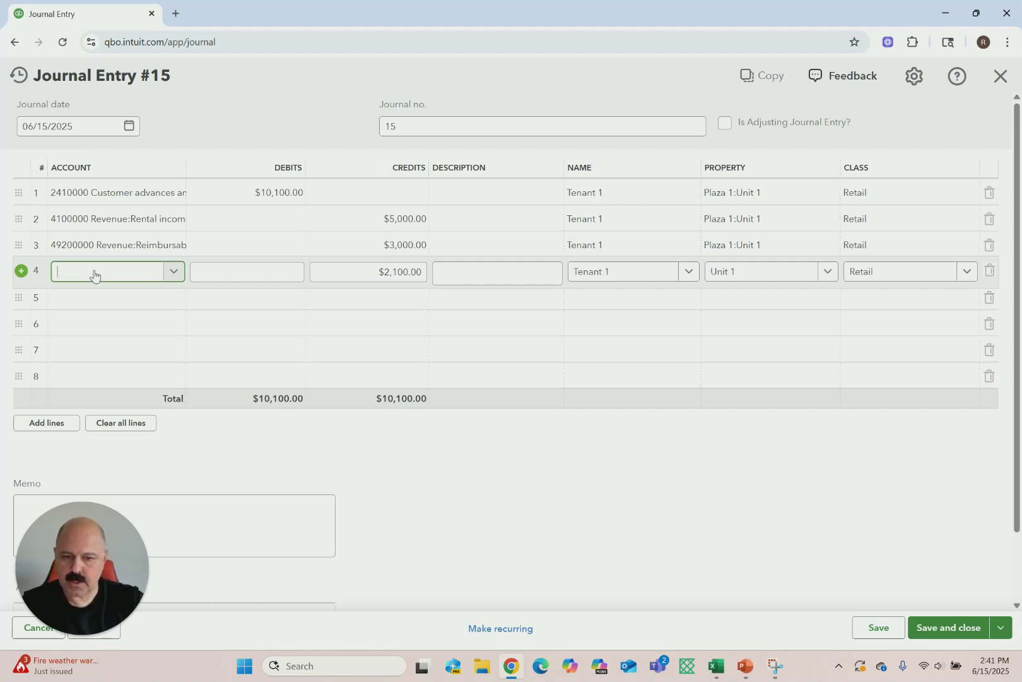
type("Tr")
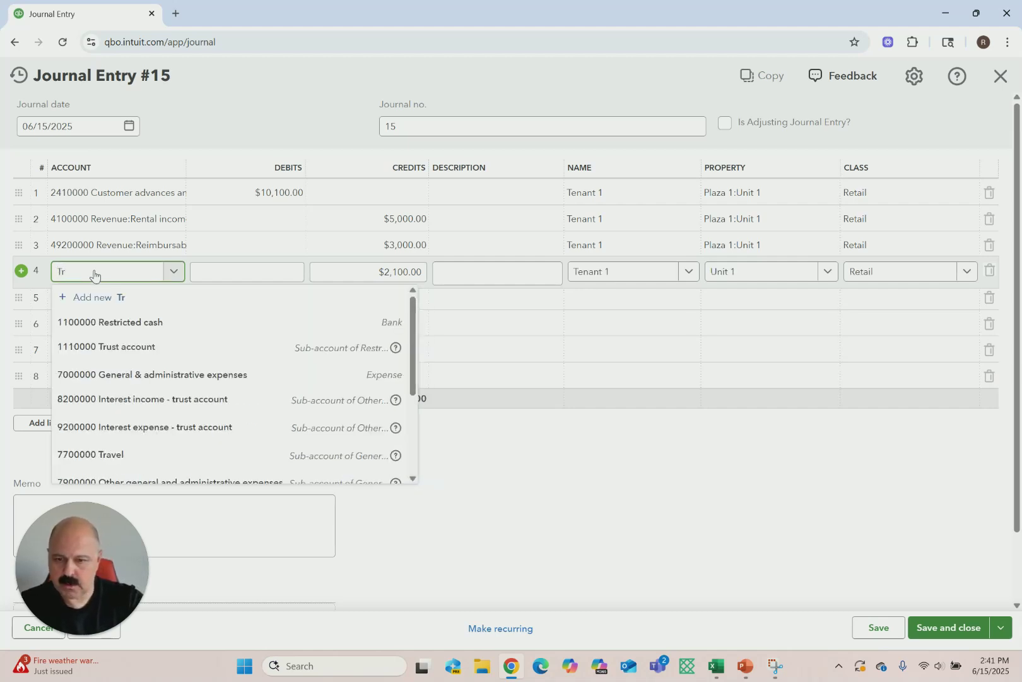
type("us")
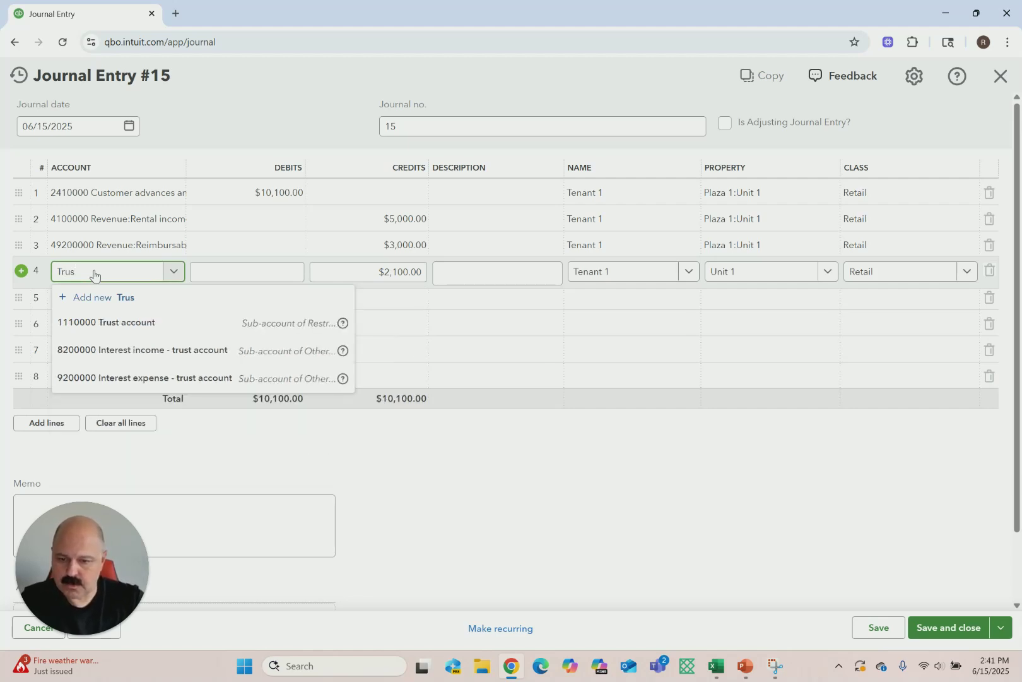
left_click(125, 326)
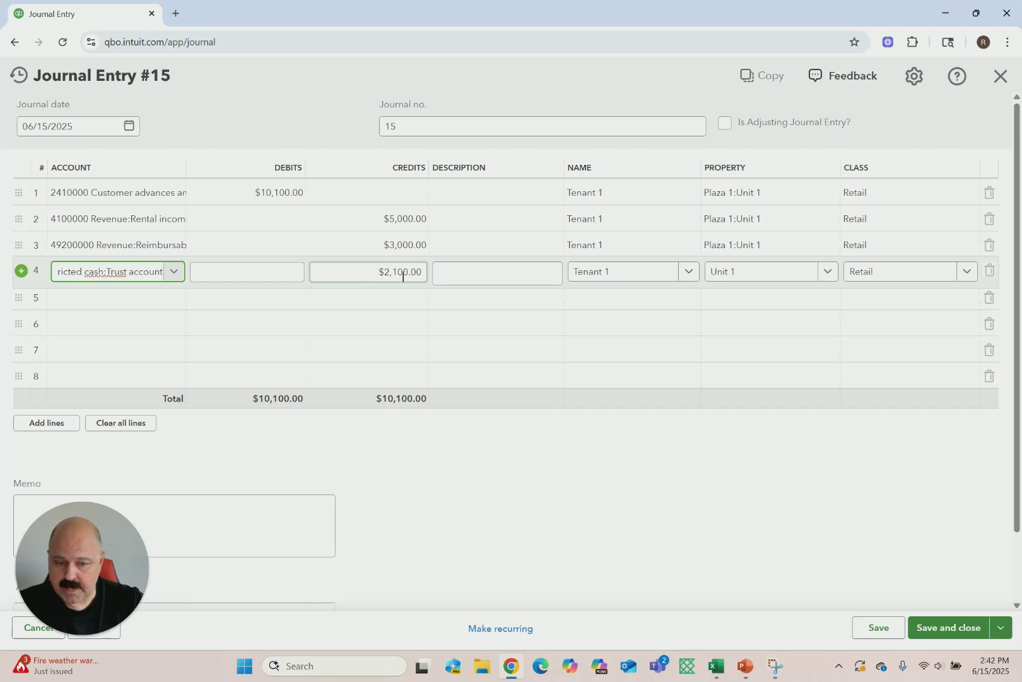
left_click(943, 630)
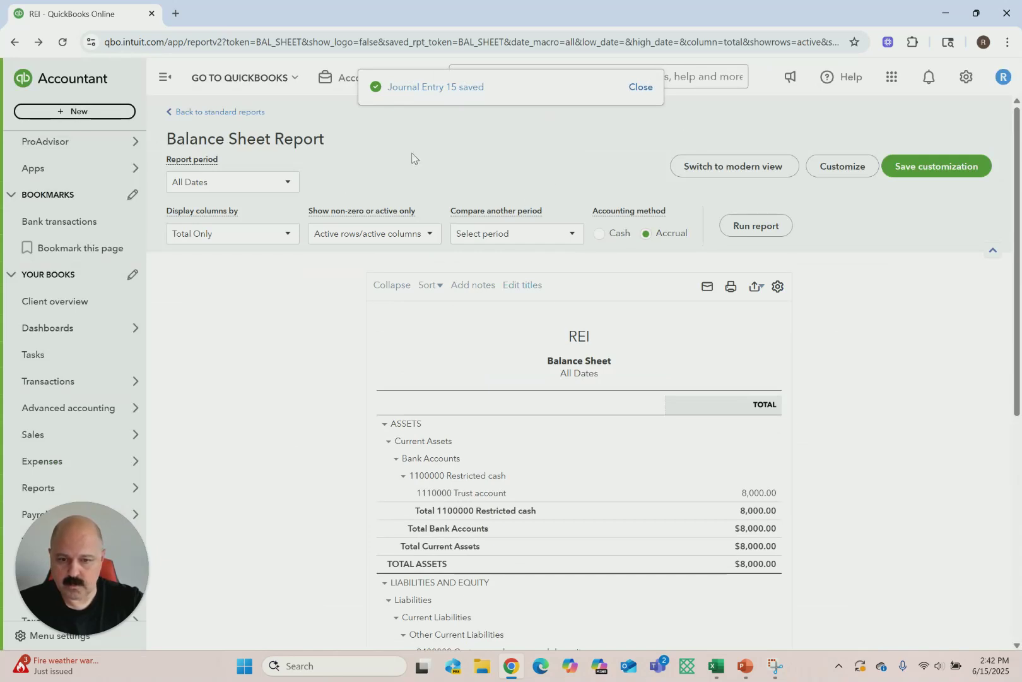
Run the Profit and Loss report for all dates and examine rental income, reimbursable damages, trust interest and net income
left_click(219, 112)
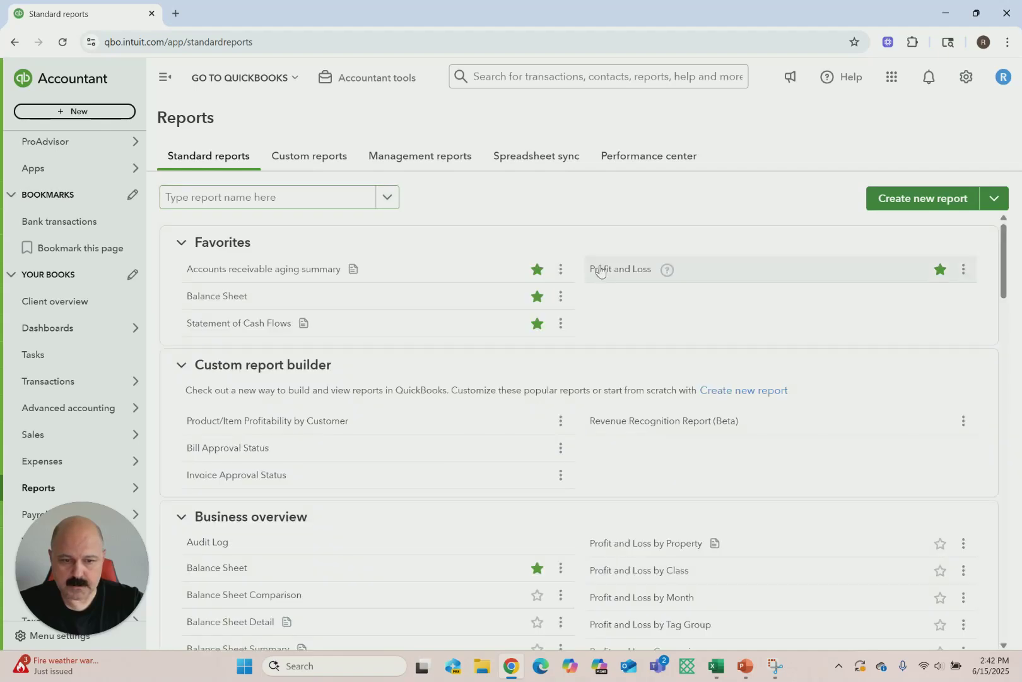
left_click(600, 270)
left_click(740, 229)
scroll(596, 487, "down", 2)
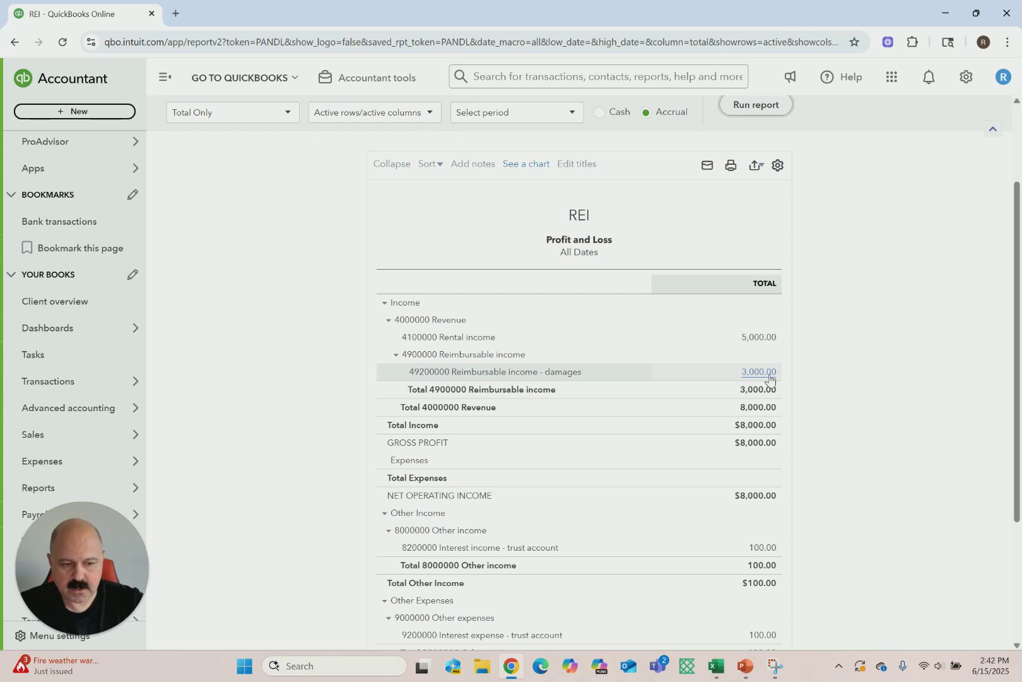
scroll(750, 442, "down", 1)
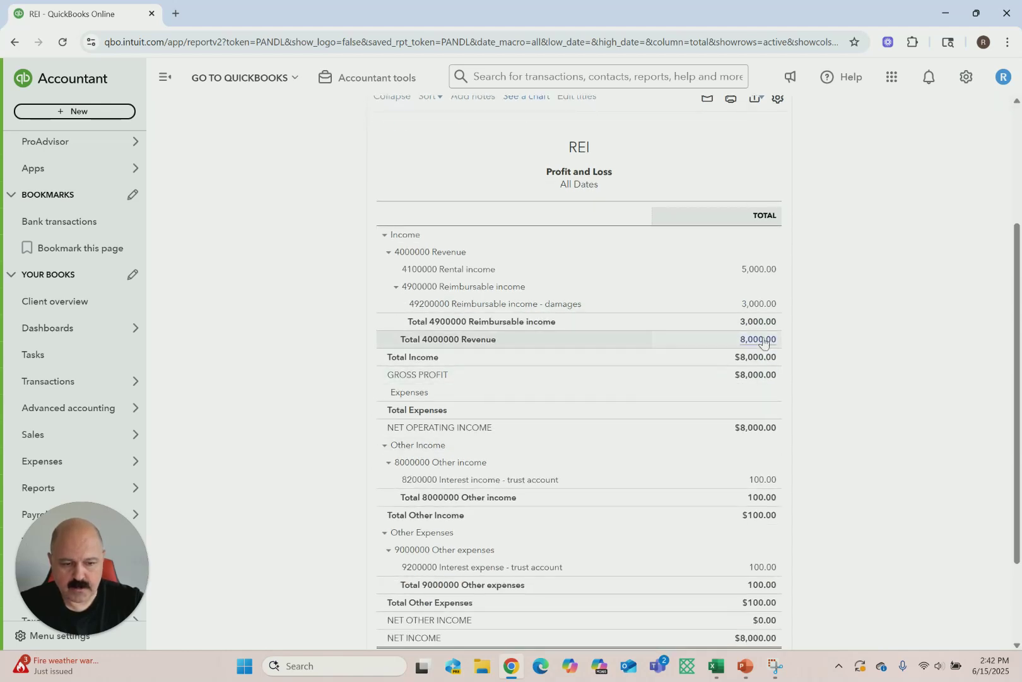
scroll(754, 426, "down", 2)
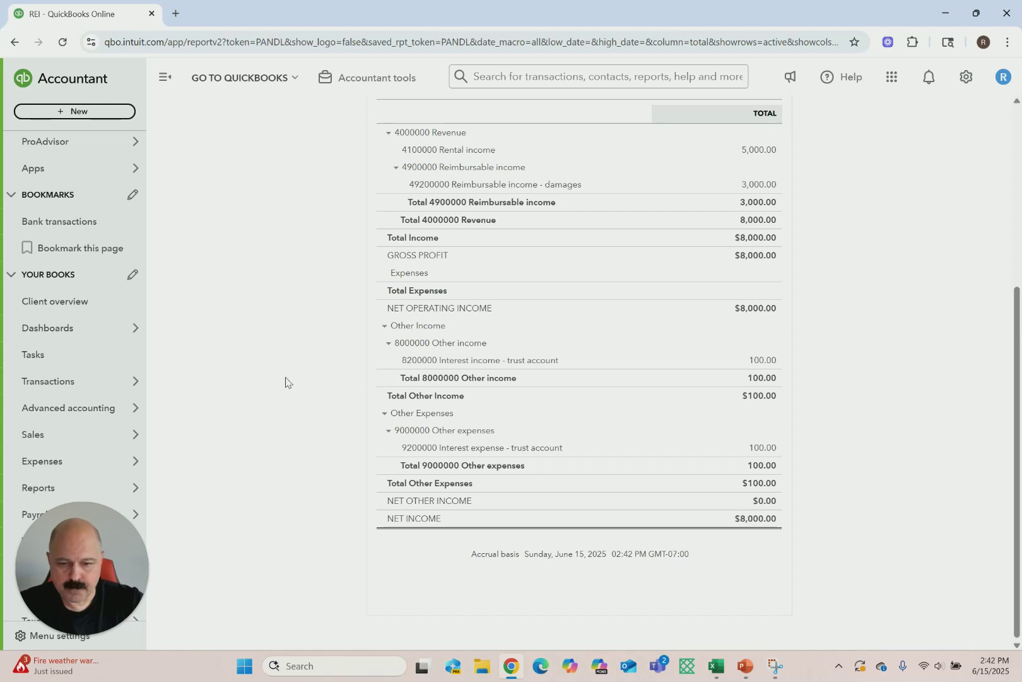
scroll(286, 381, "up", 5)
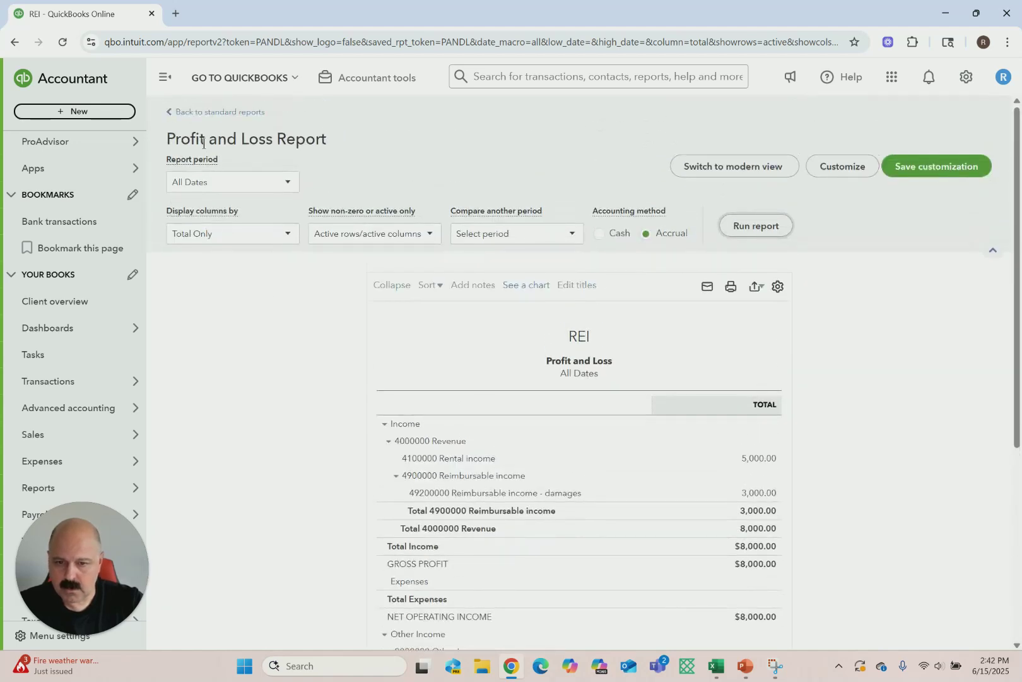
Run the Balance Sheet for all dates and examine the trust account, tenant security deposit and equity balances
left_click(183, 111)
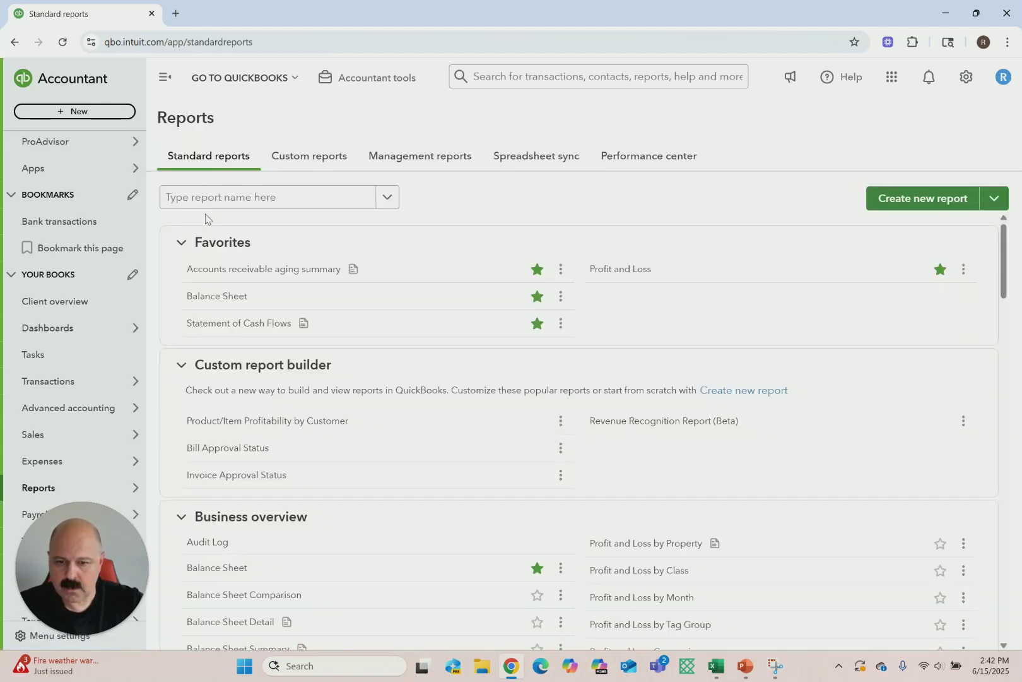
left_click(213, 295)
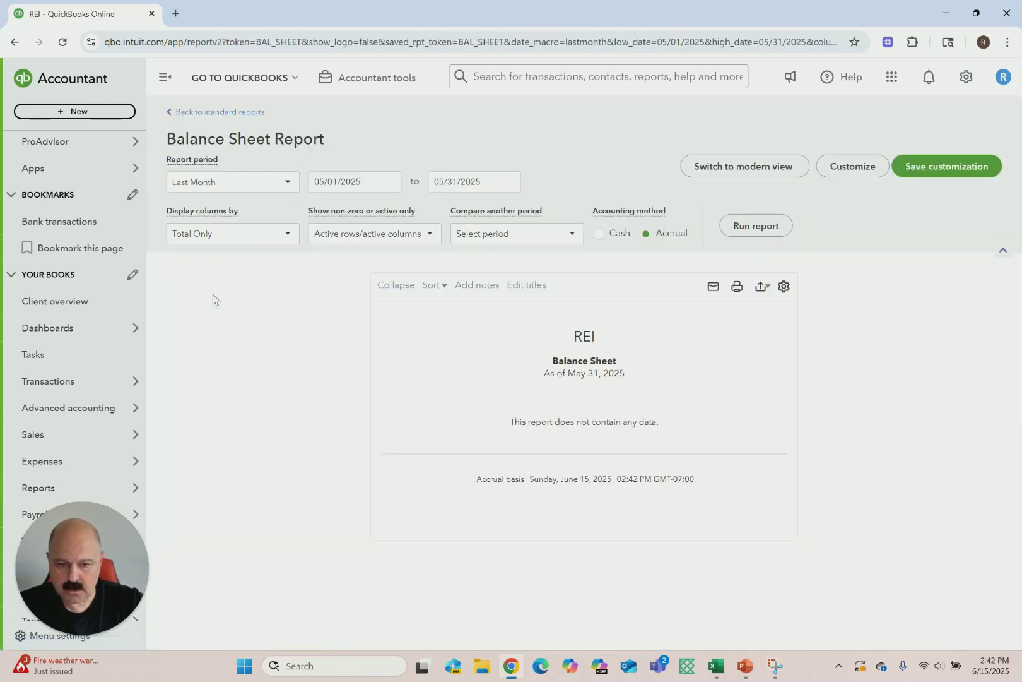
left_click(283, 185)
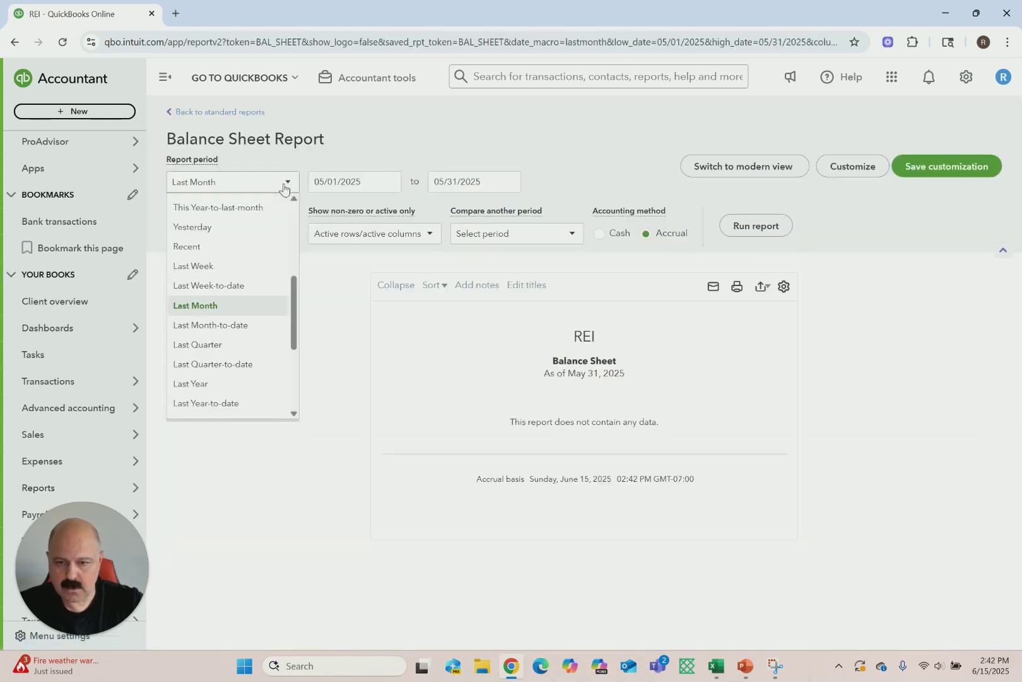
scroll(282, 289, "up", 4)
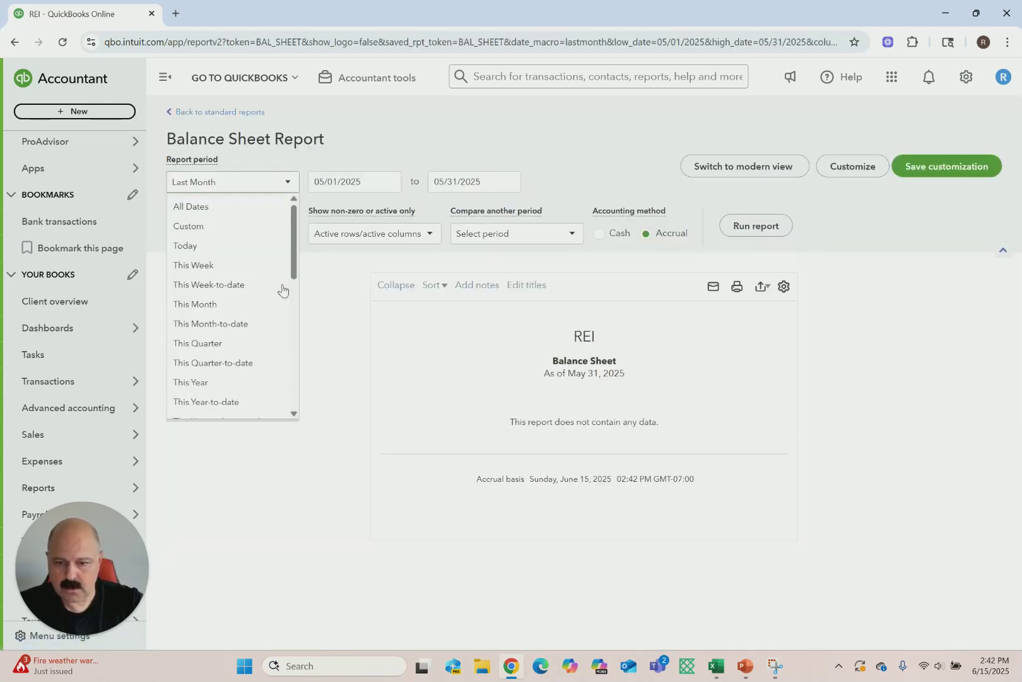
left_click(190, 207)
left_click(777, 231)
scroll(580, 463, "down", 1)
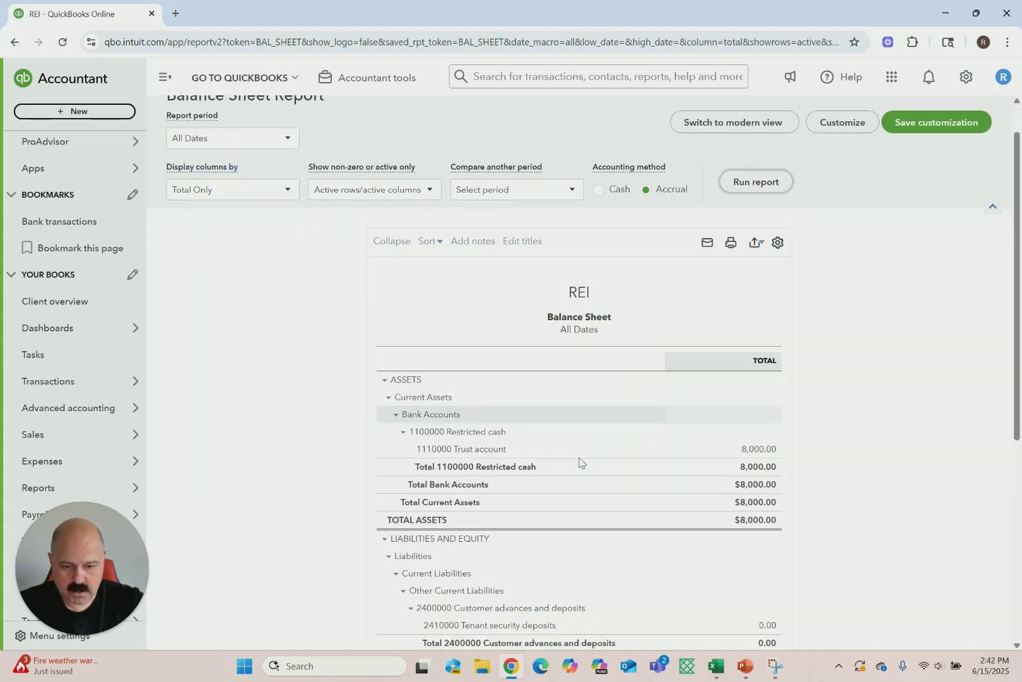
scroll(579, 463, "down", 1)
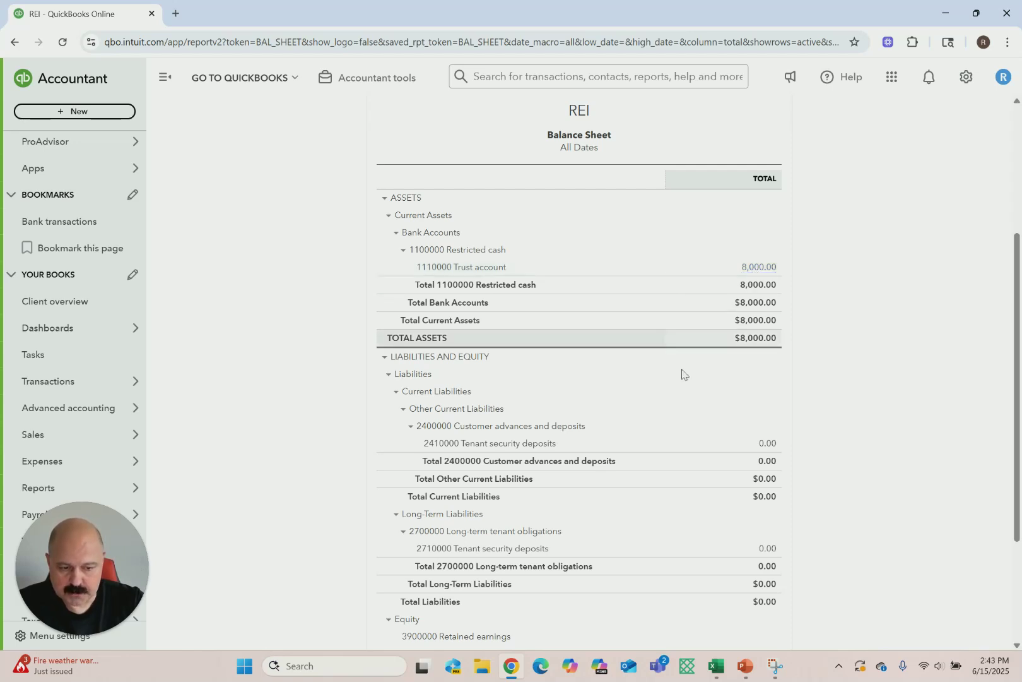
scroll(675, 388, "down", 1)
scroll(285, 182, "up", 3)
Open the Statement of Cash Flows from the favorite standard reports
left_click(183, 113)
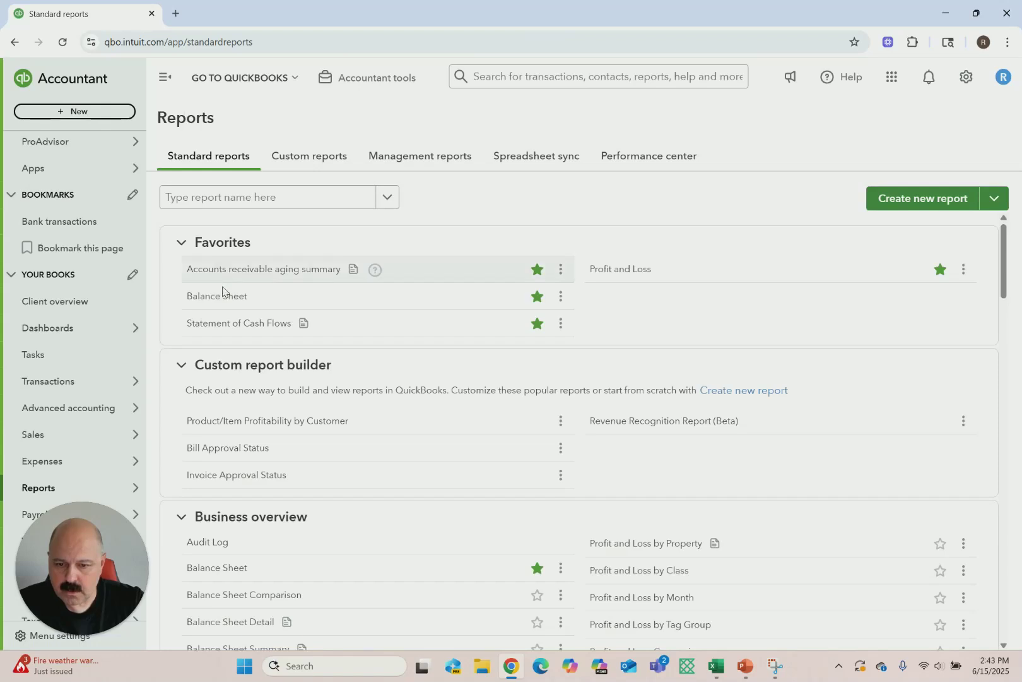
left_click(224, 322)
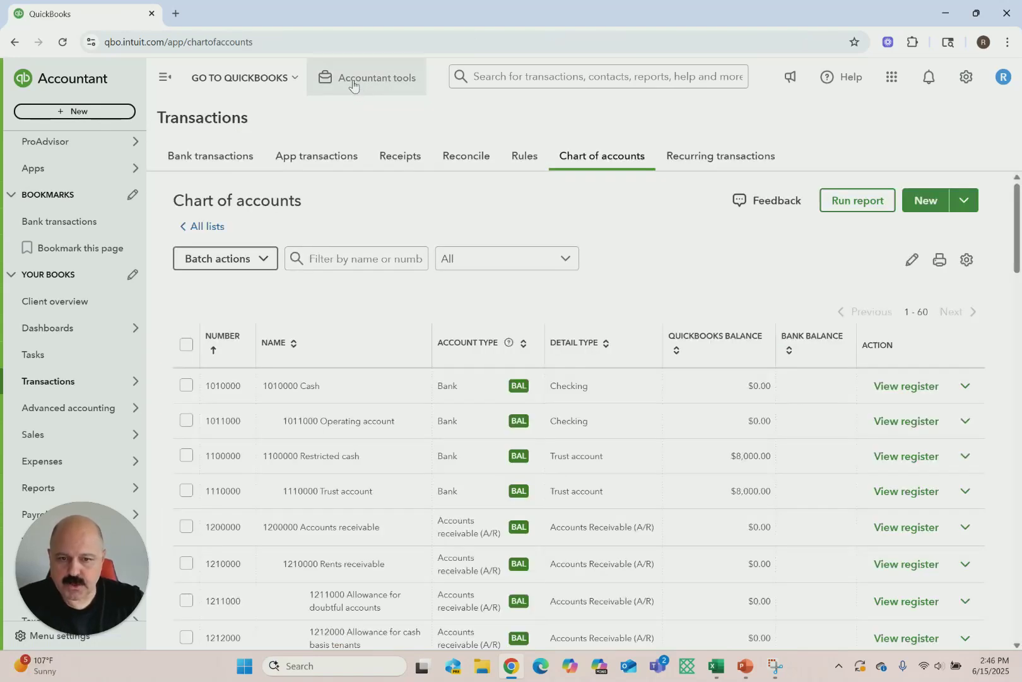
Start a new journal entry with a first line debiting 8,000 to 1011000 Operating account
left_click(354, 85)
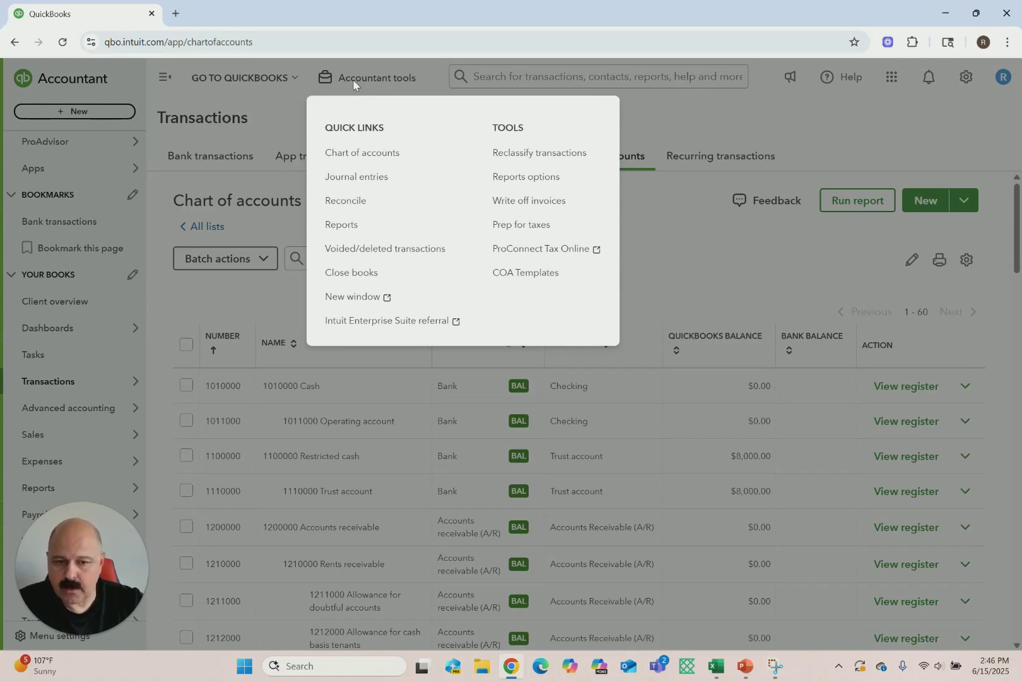
left_click(347, 180)
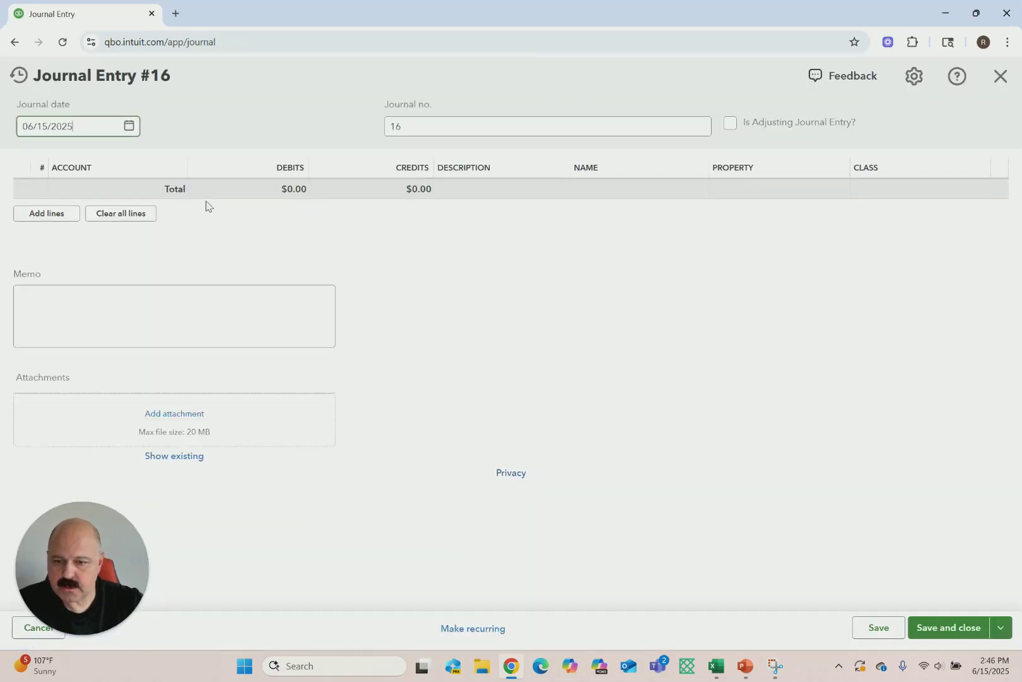
left_click(81, 196)
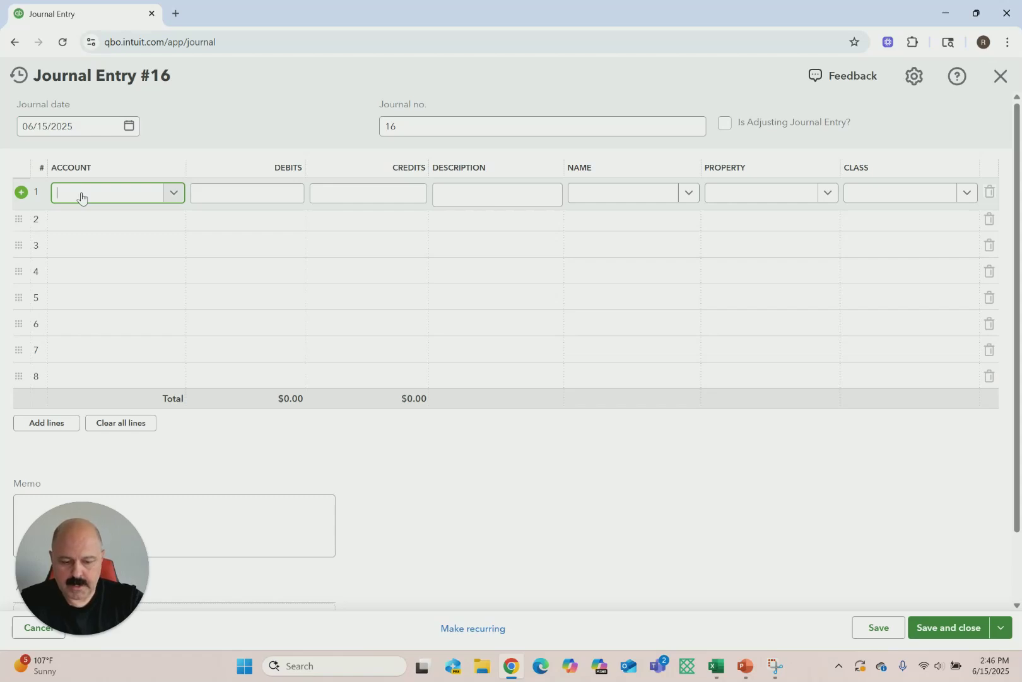
type("opera")
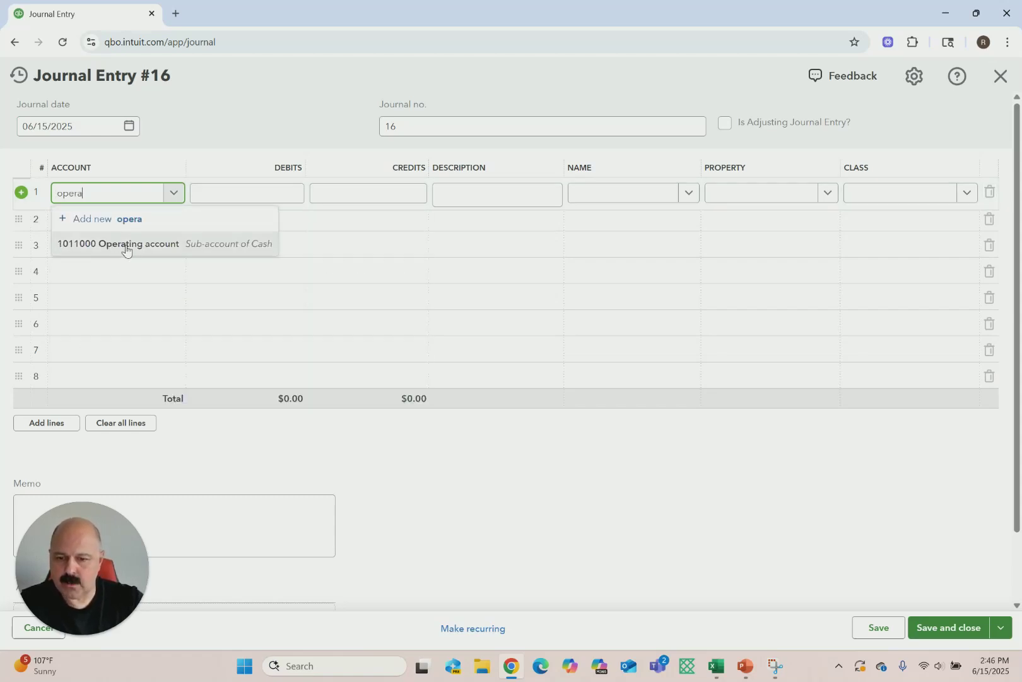
left_click(125, 250)
left_click(258, 195)
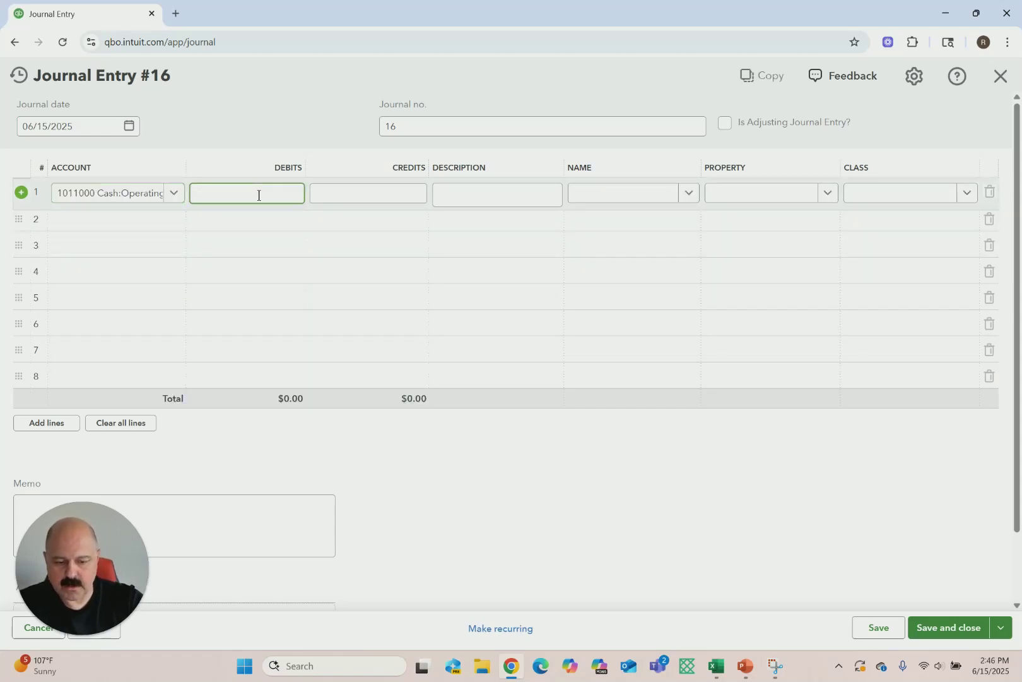
type("8,00")
type("000")
Assign Tenant 1, property Plaza 1 Unit 1 and class Retail to the journal entry's first line
left_click(666, 192)
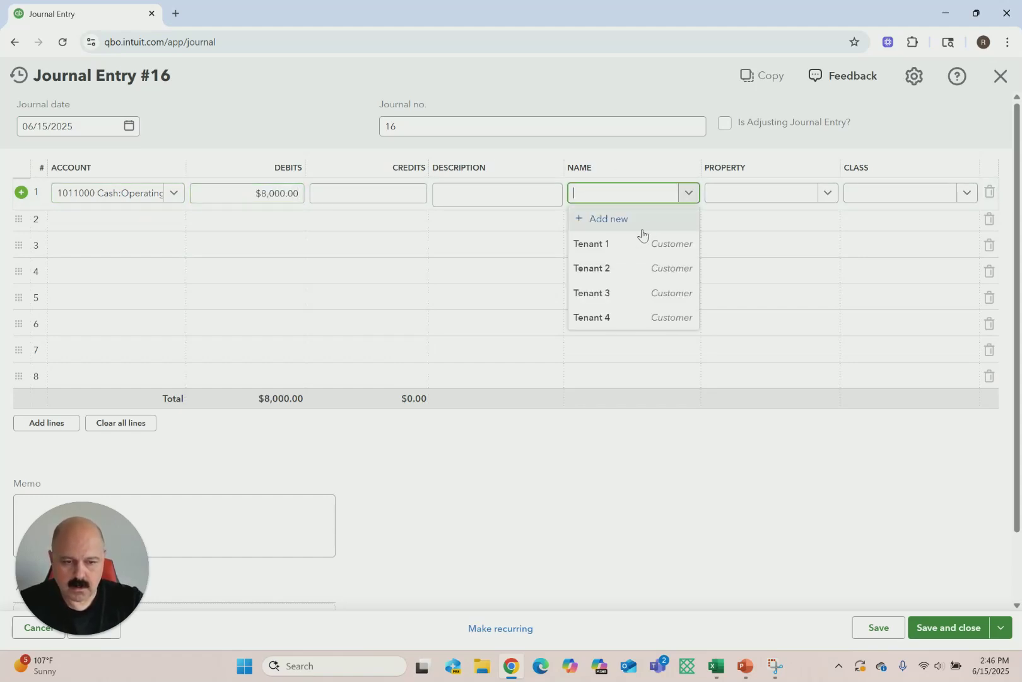
left_click(607, 247)
left_click(828, 195)
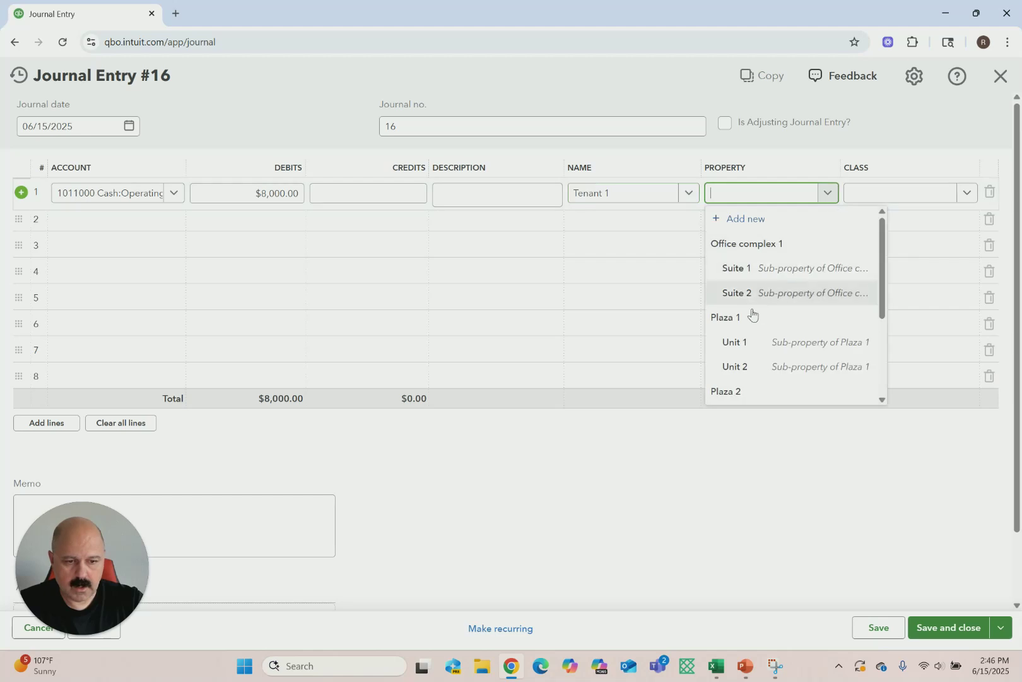
left_click(739, 344)
left_click(967, 193)
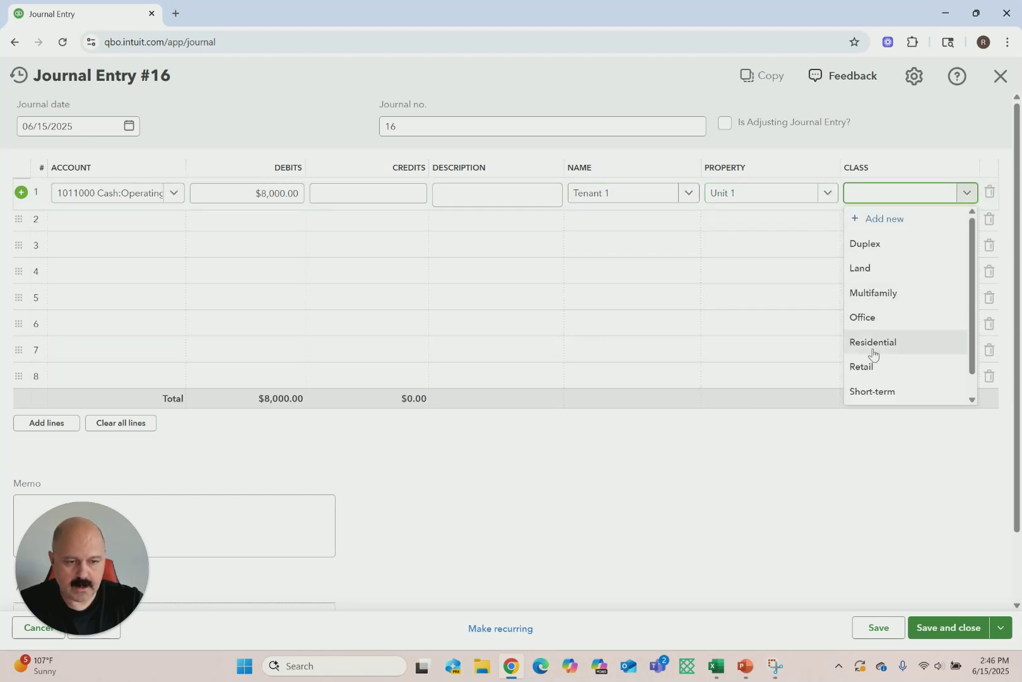
left_click(863, 366)
Add a second line crediting 8,000 to the restricted cash Trust account, with Tenant 1, Plaza 1 Unit 1 and class Retail
left_click(149, 226)
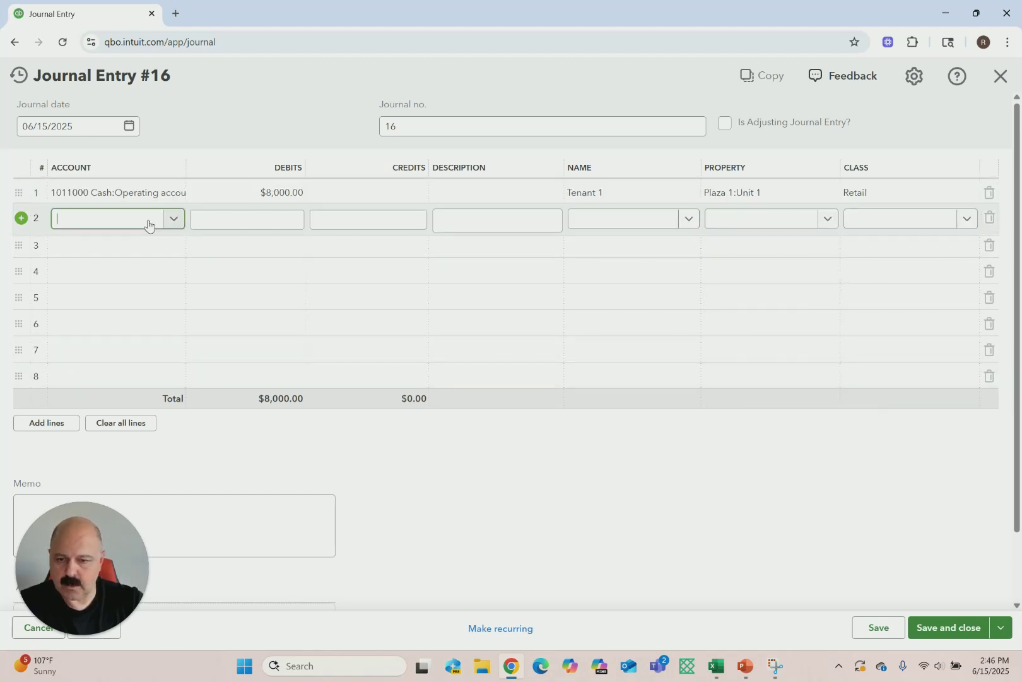
type("trust")
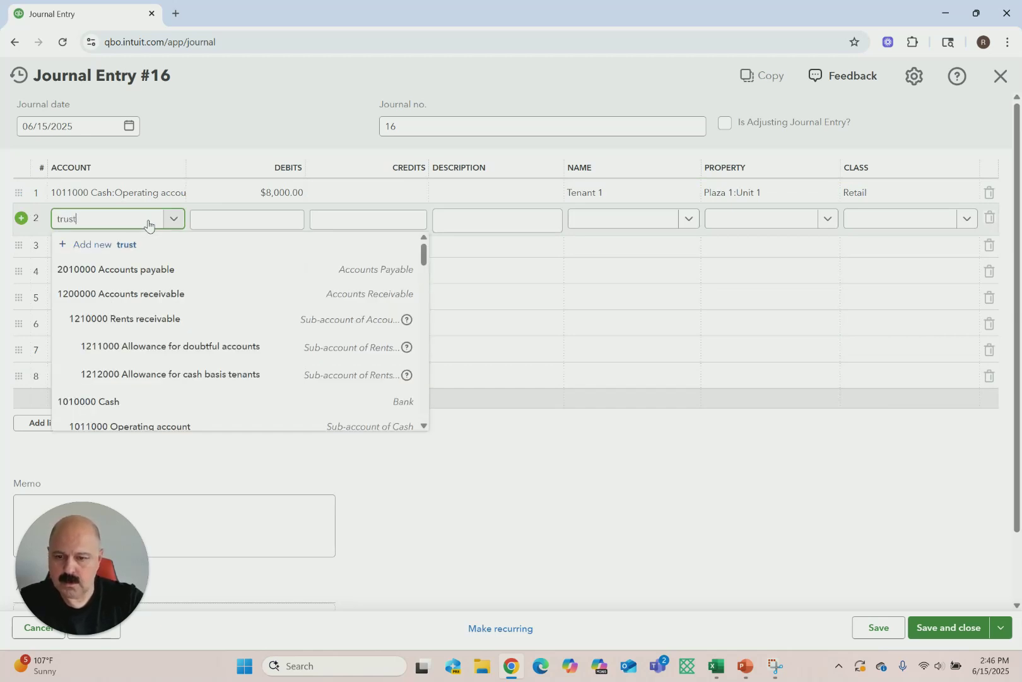
left_click(126, 270)
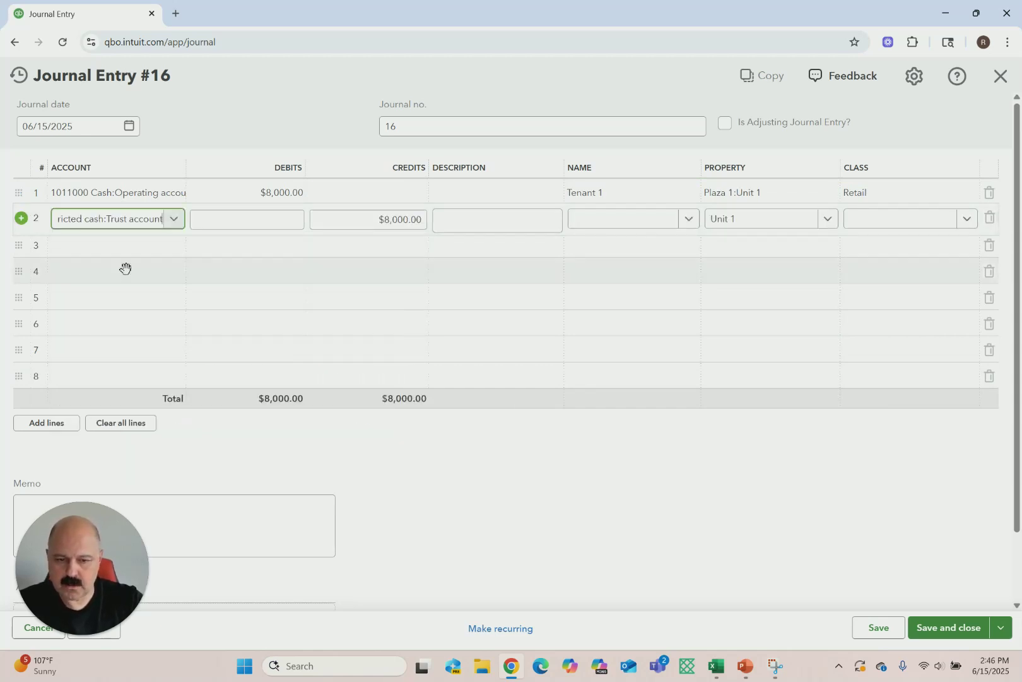
left_click(689, 219)
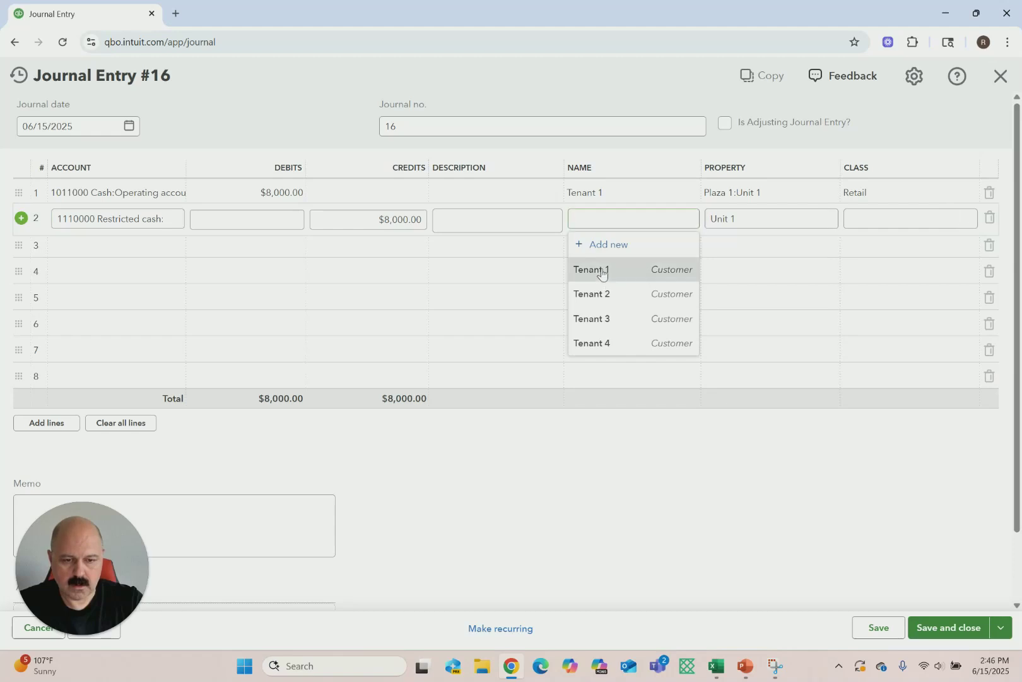
left_click(605, 270)
left_click(827, 219)
left_click(742, 365)
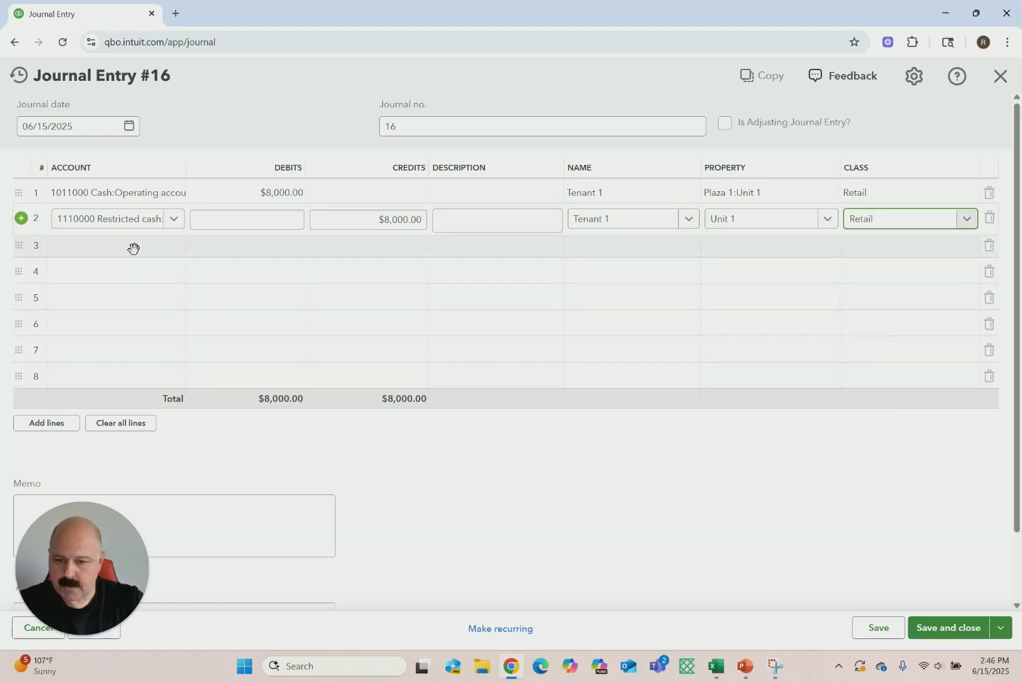
Add a third line debiting 3,000 to 7300000 Repairs, with Tenant 1, Plaza 1 Unit 1 and class Retail
left_click(117, 245)
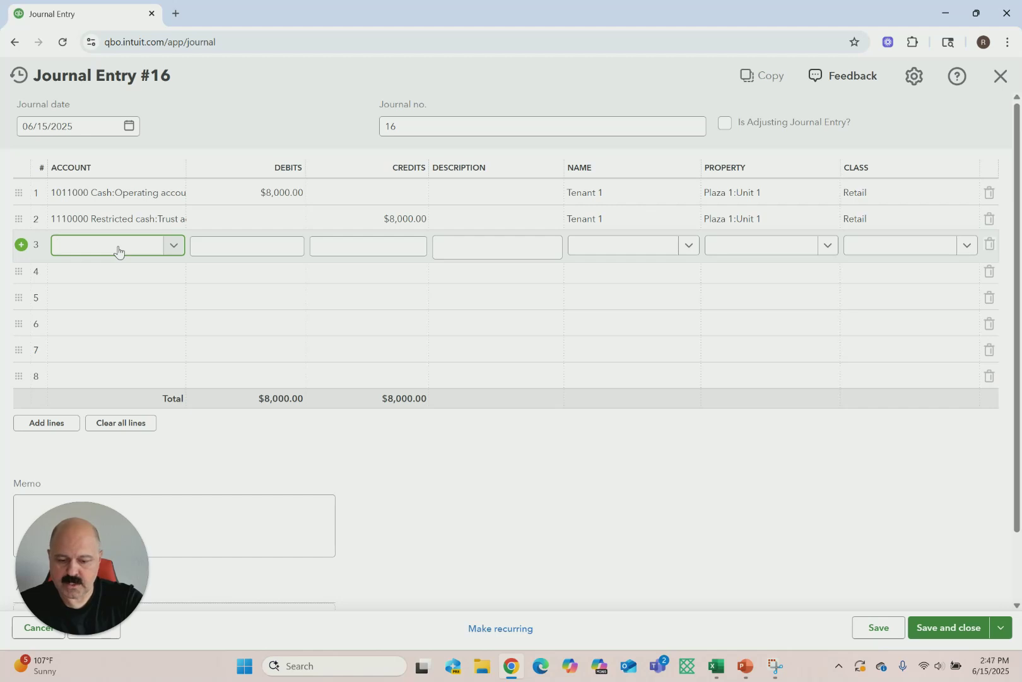
type("repa")
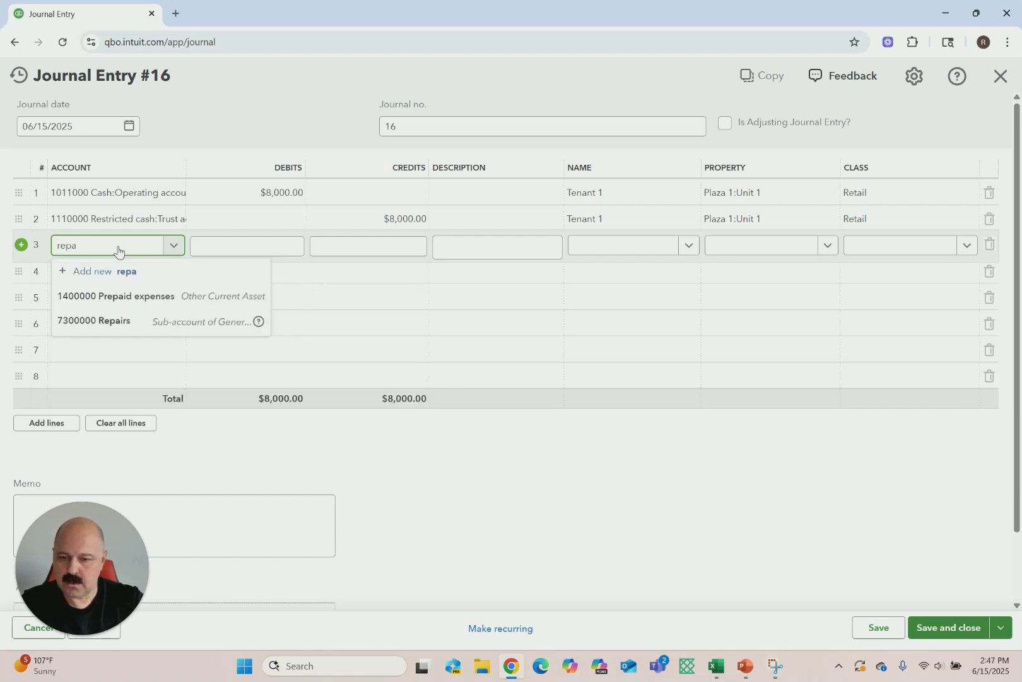
left_click(106, 322)
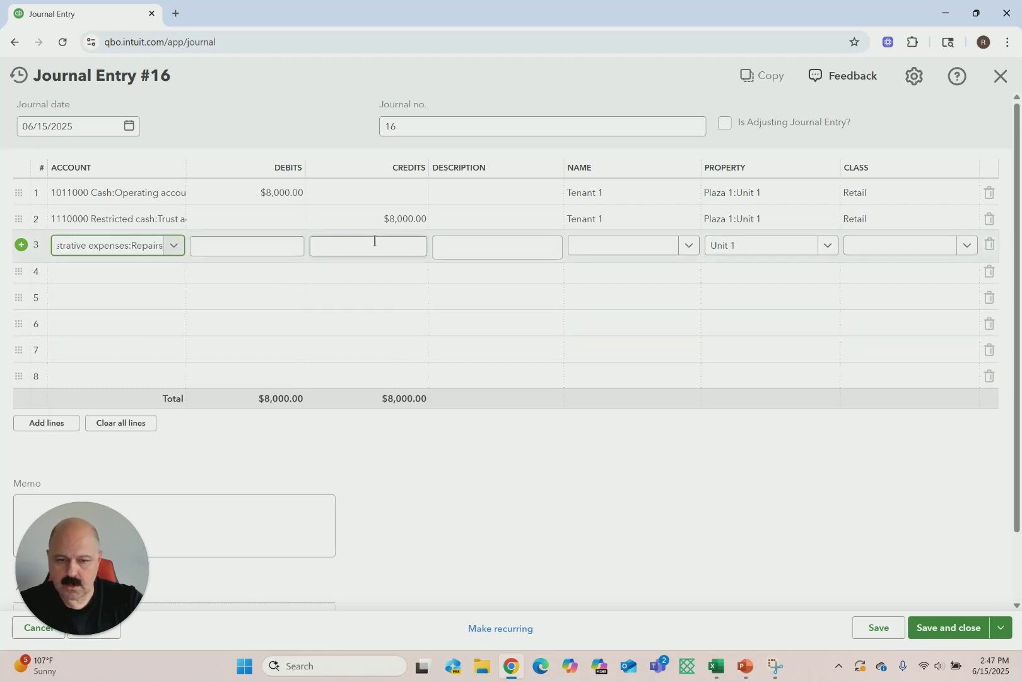
left_click(291, 253)
type("3000")
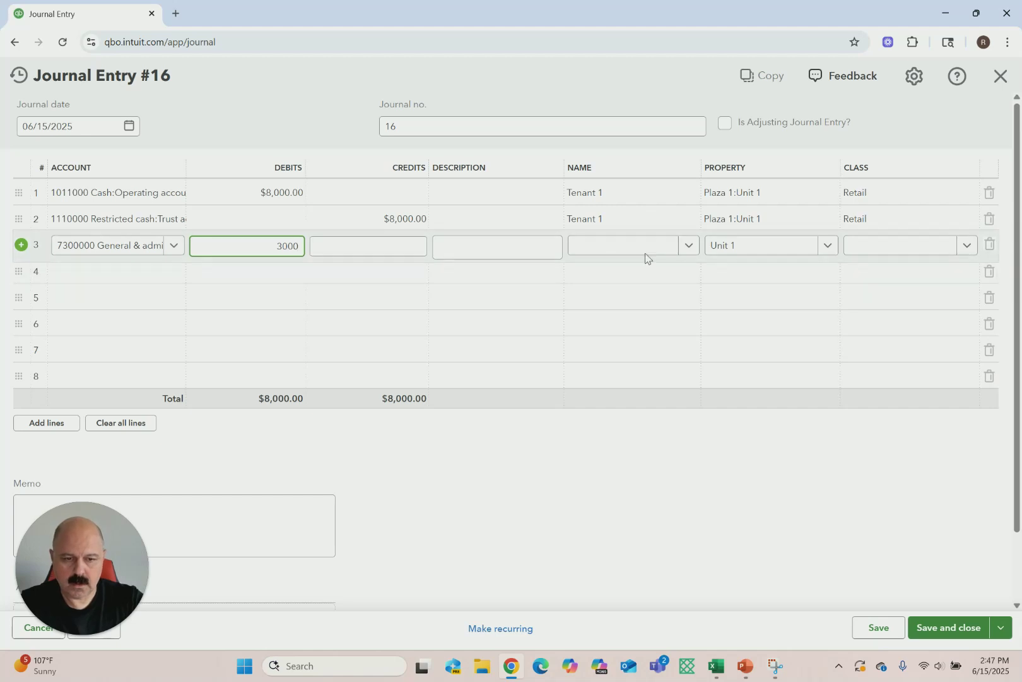
left_click(691, 245)
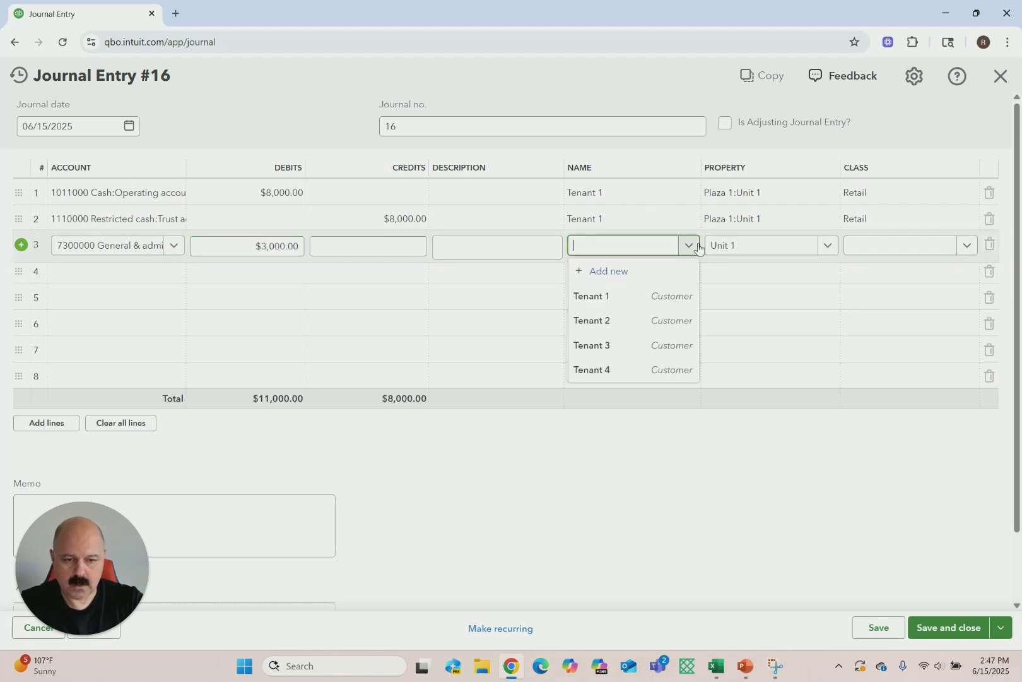
left_click(603, 296)
left_click(828, 246)
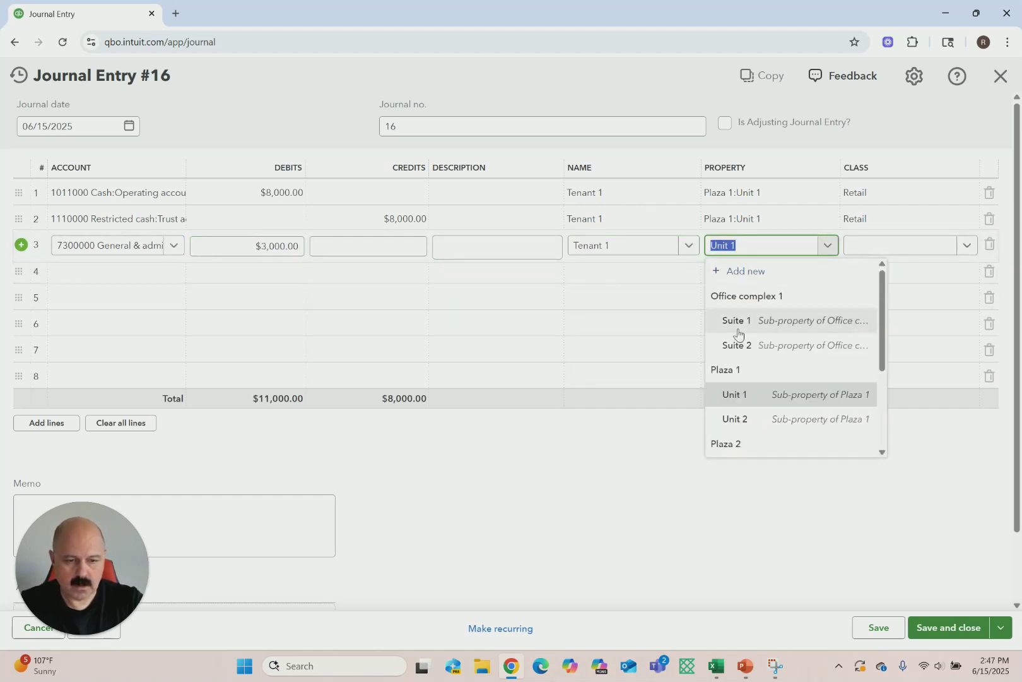
left_click(734, 392)
left_click(965, 246)
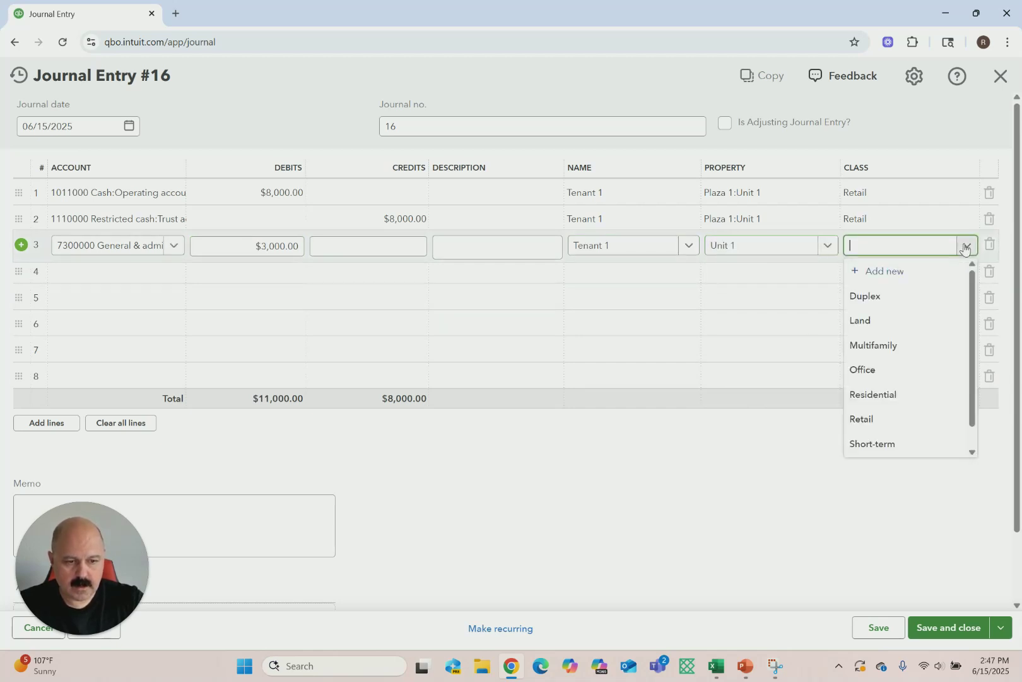
left_click(862, 421)
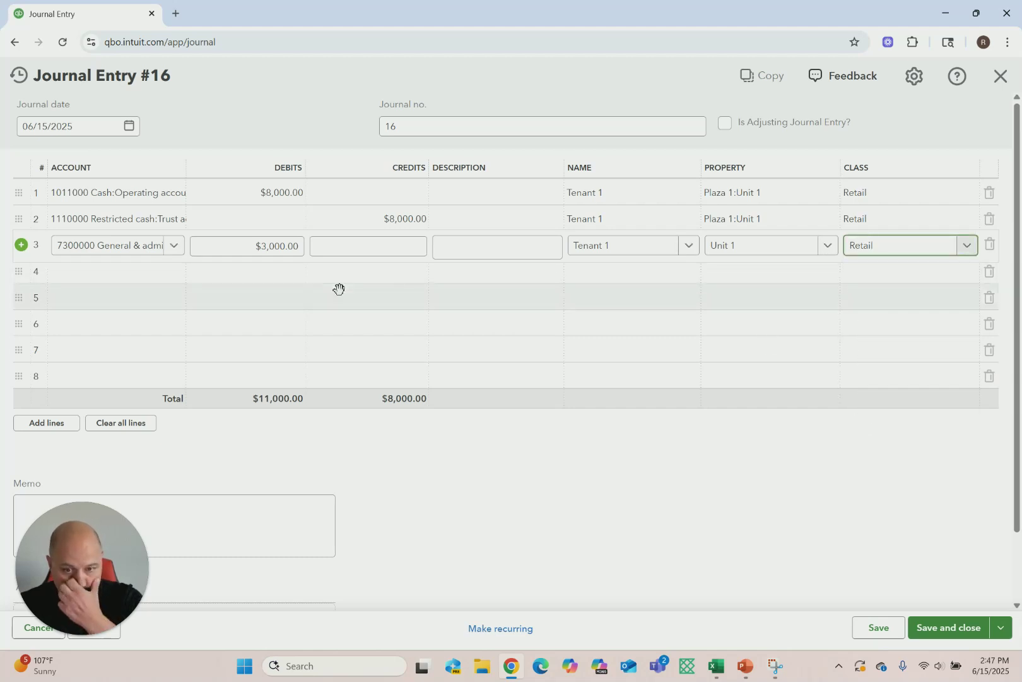
Add a fourth line crediting 3,000 to 1011000 Operating account for Tenant 1, Plaza 1 Unit 1, class Retail, and save and close the entry
left_click(137, 280)
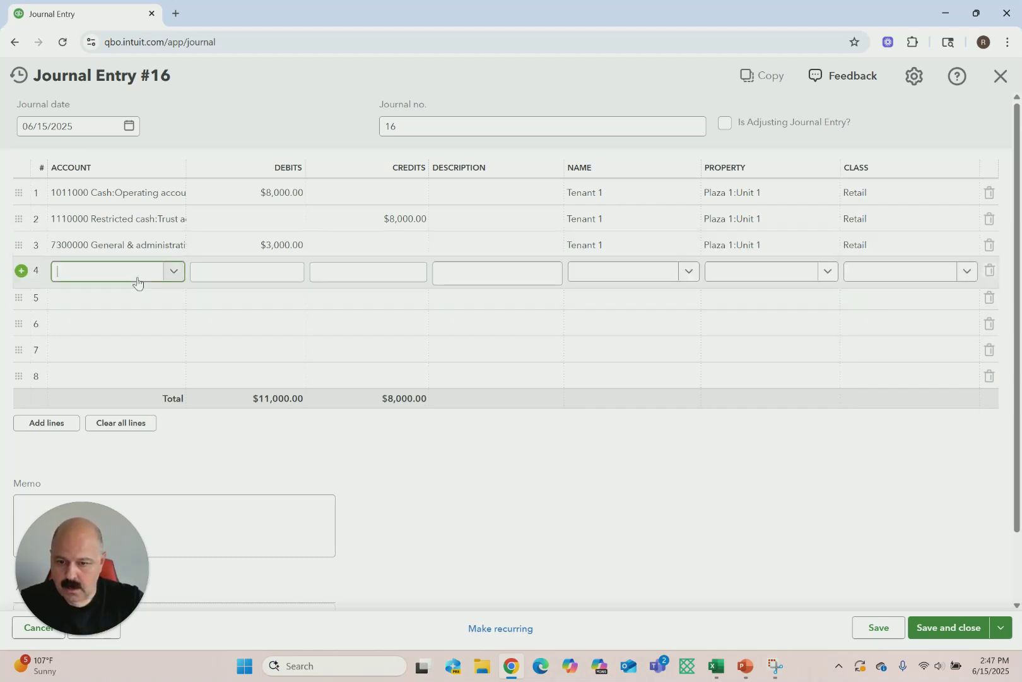
type("opera")
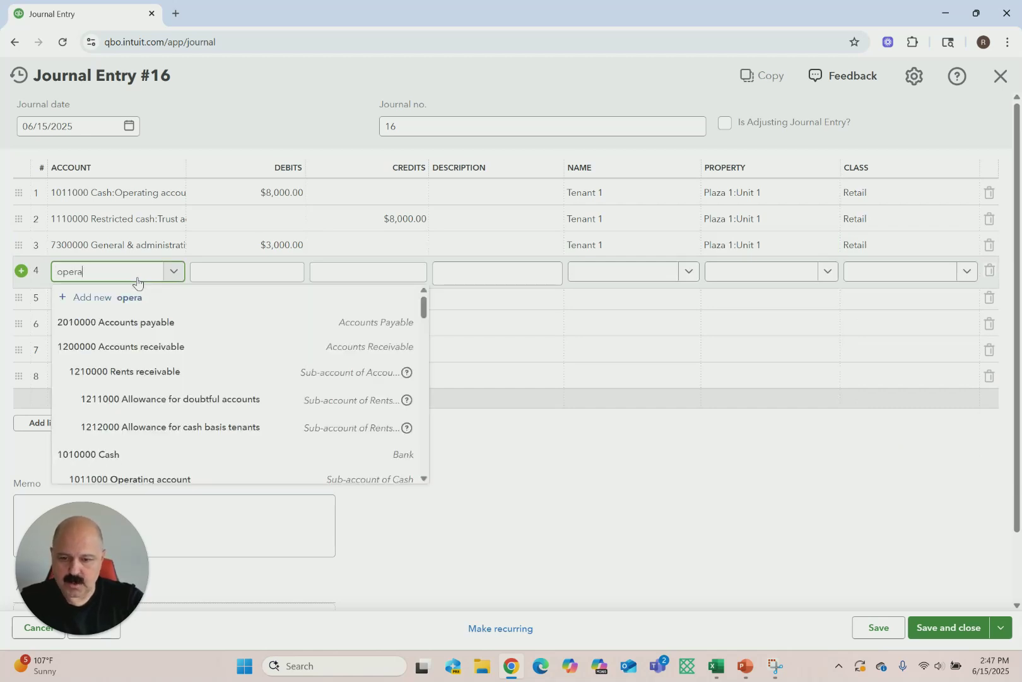
left_click(134, 323)
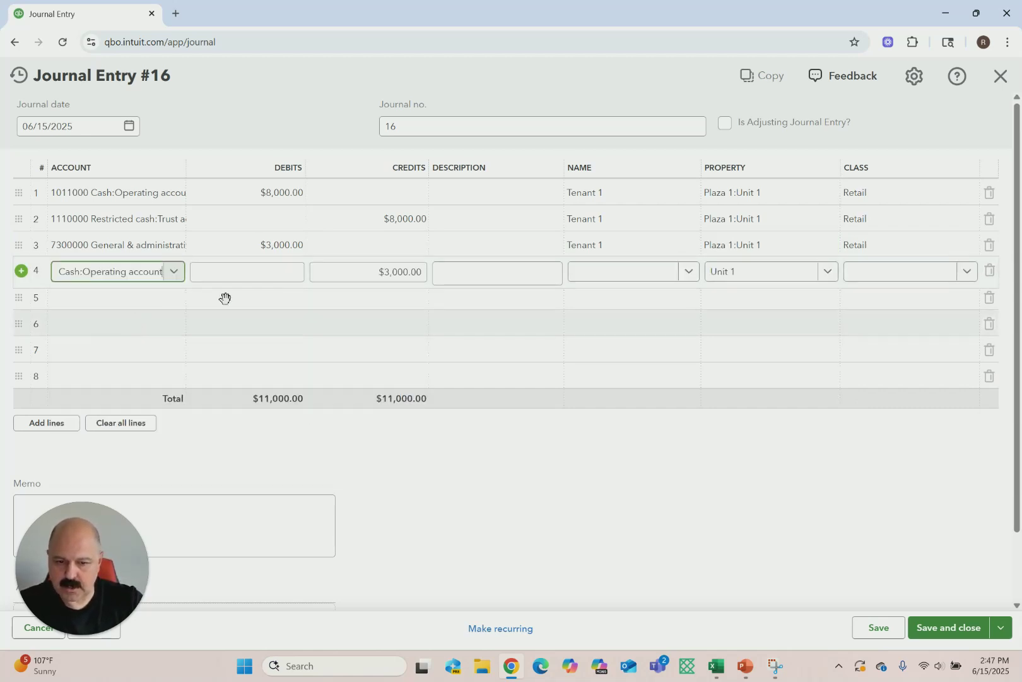
left_click(690, 272)
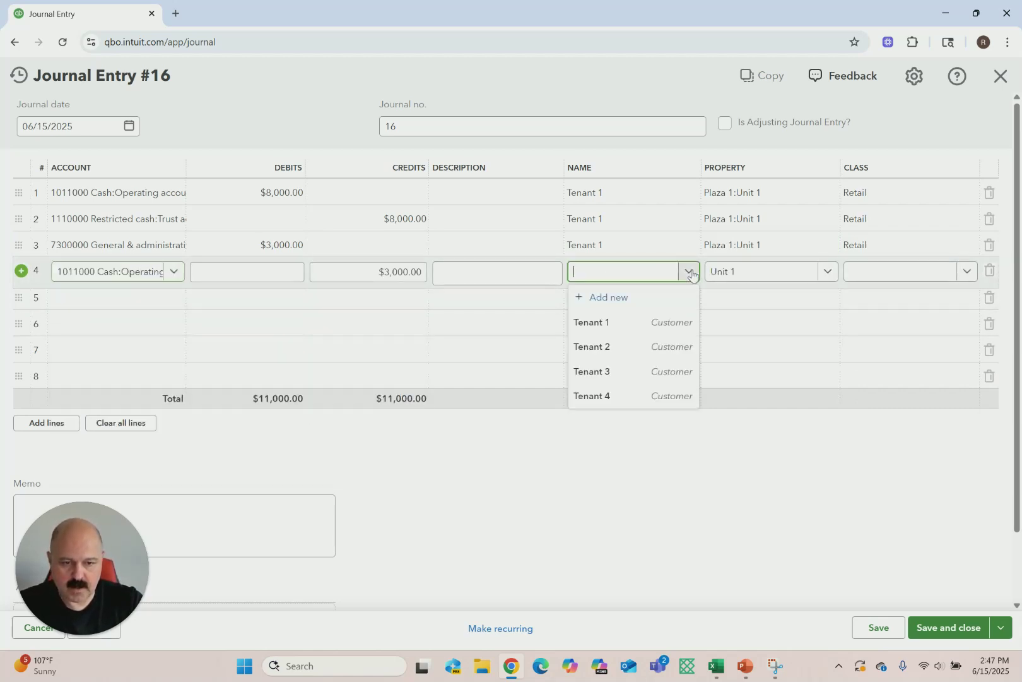
left_click(605, 321)
left_click(829, 273)
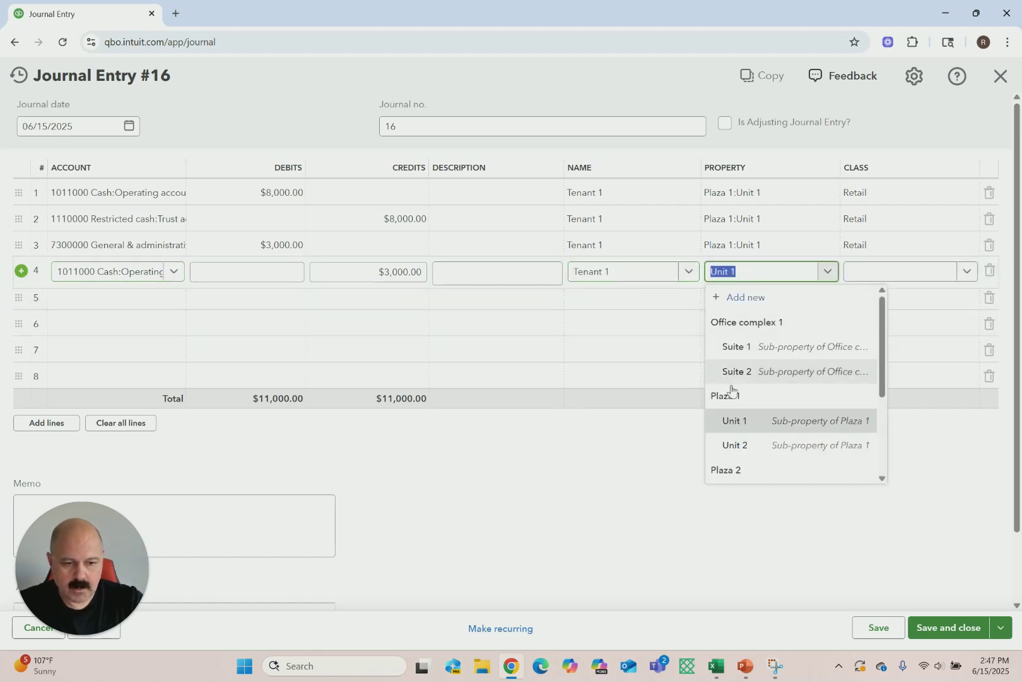
left_click(733, 421)
left_click(970, 275)
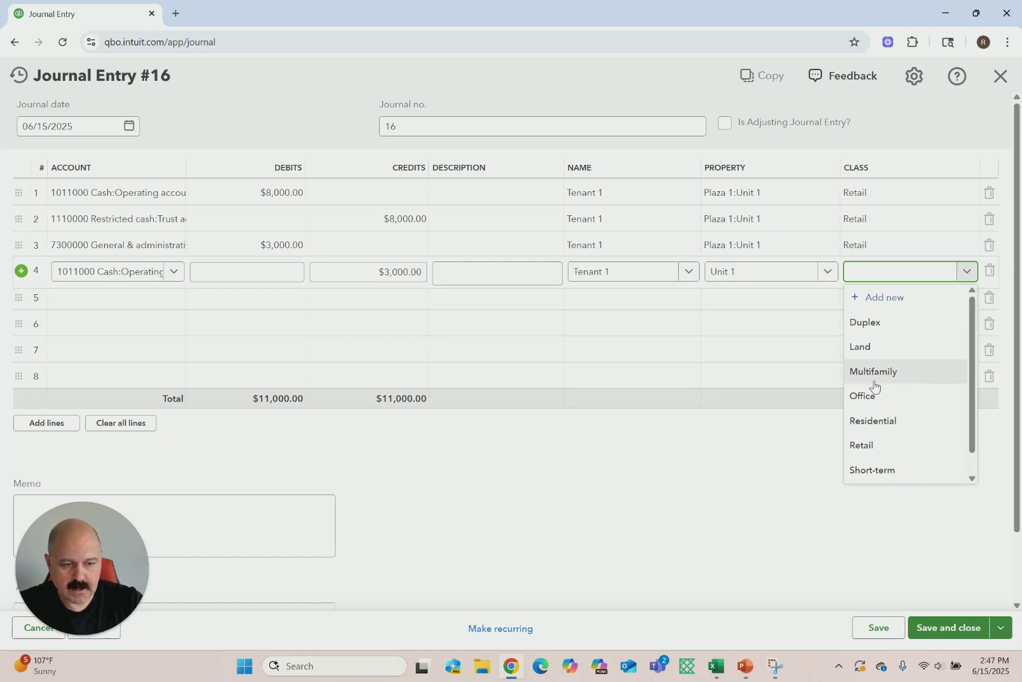
left_click(862, 446)
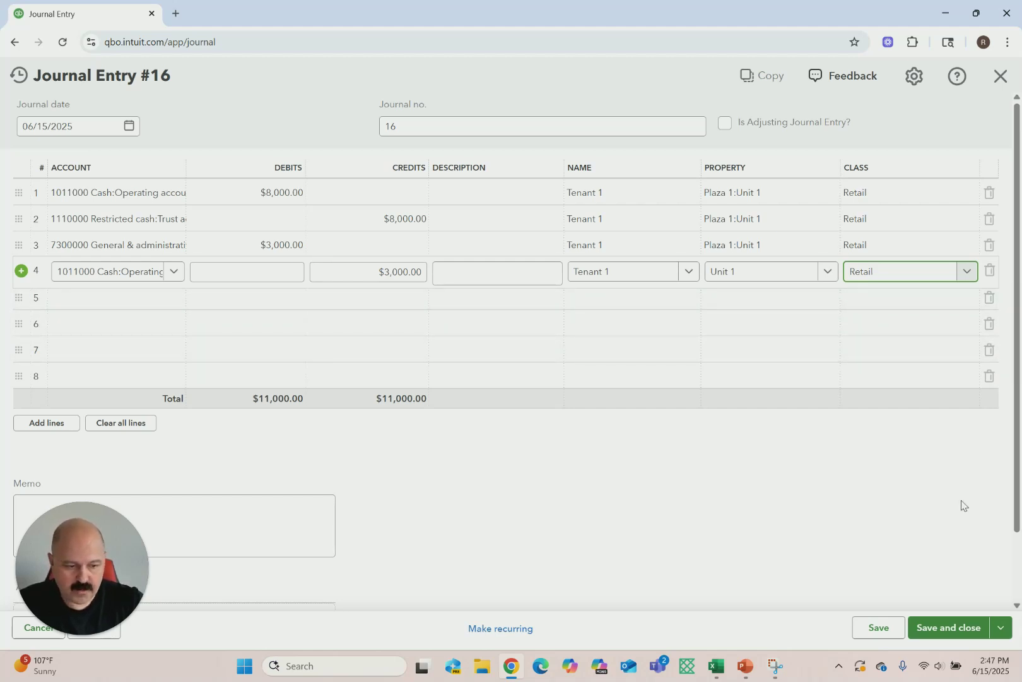
left_click(943, 633)
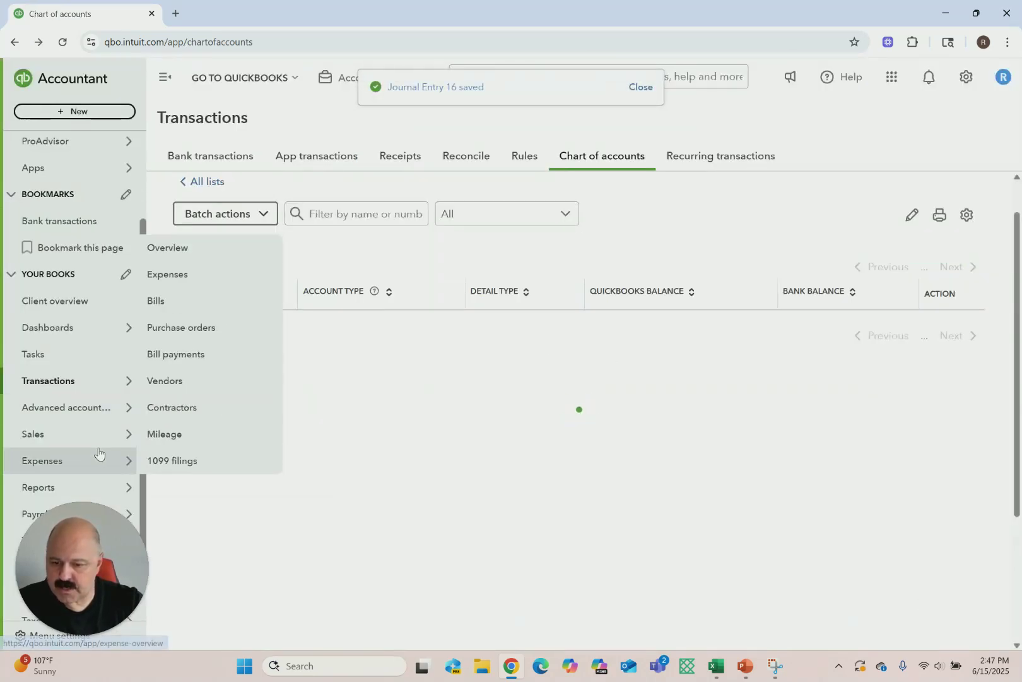
Open the Profit and Loss report and examine rental income, reimbursable damages, repairs, trust interest and net income
mouse_move(84, 489)
left_click(165, 486)
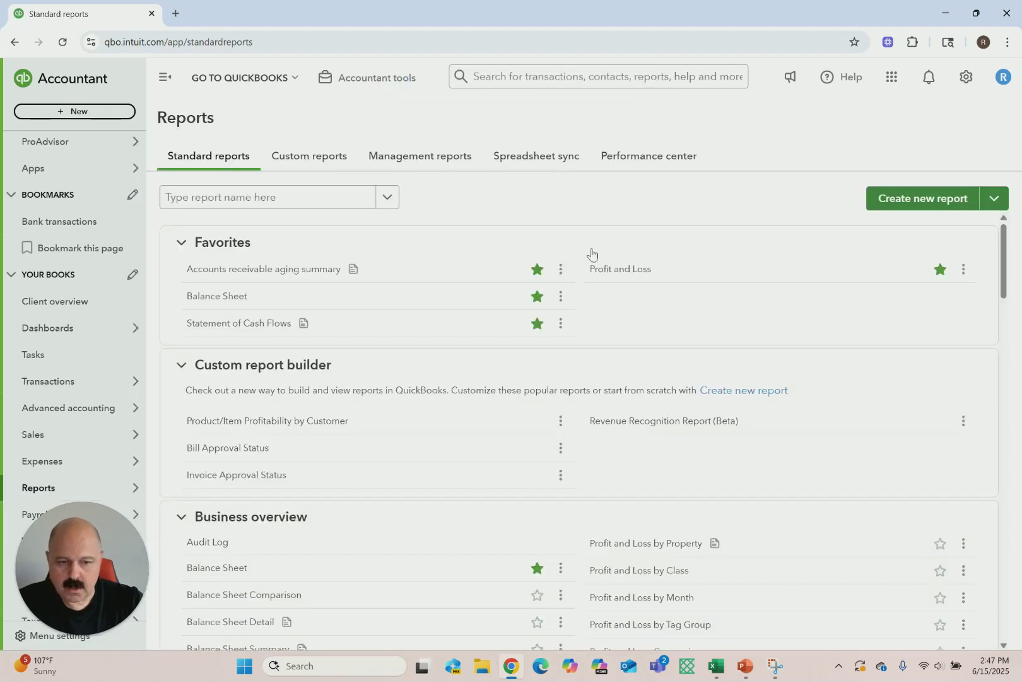
left_click(600, 270)
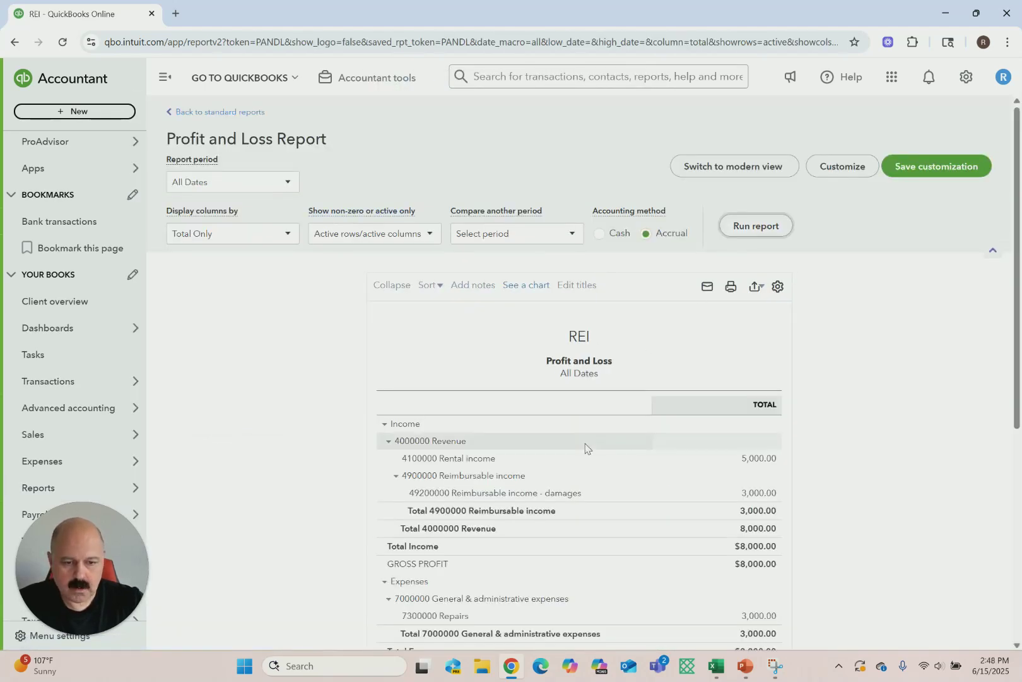
scroll(749, 326, "down", 3)
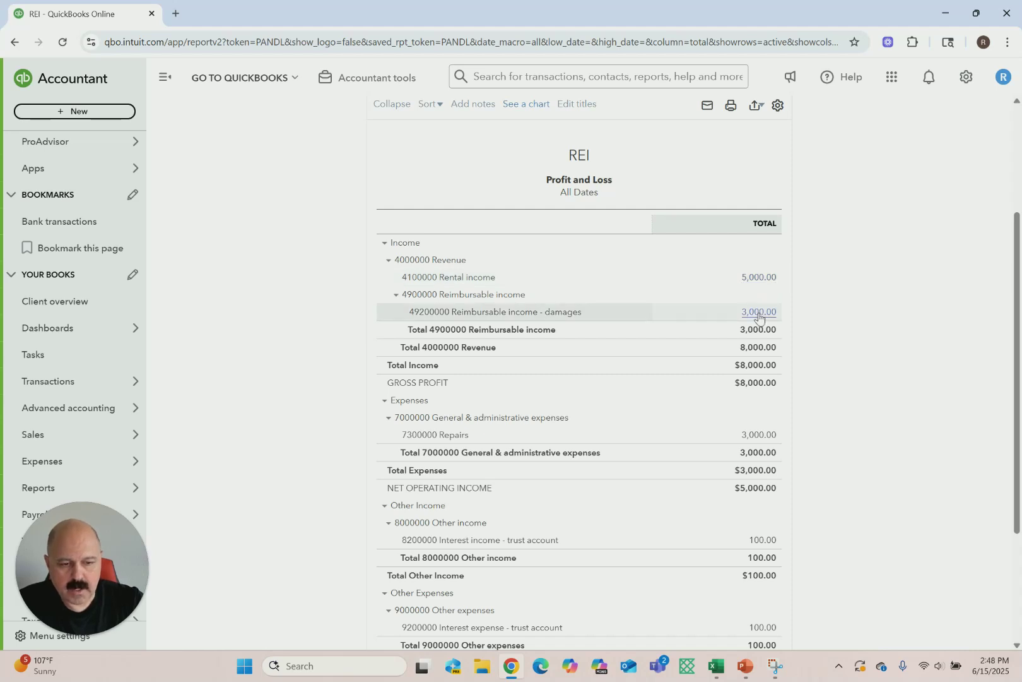
scroll(759, 315, "down", 2)
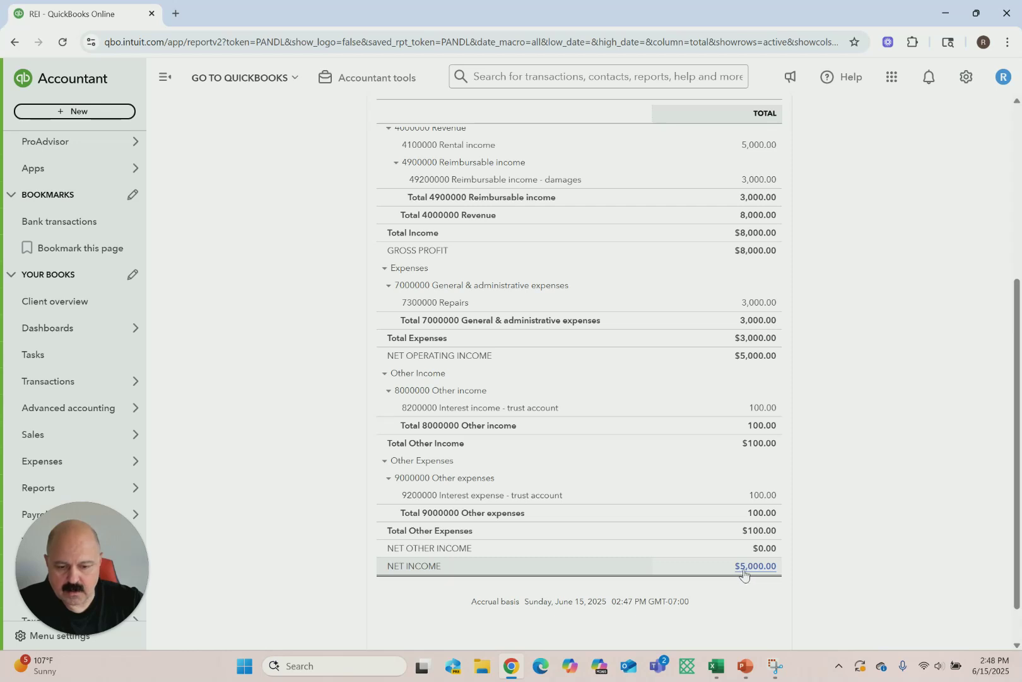
scroll(241, 247, "up", 5)
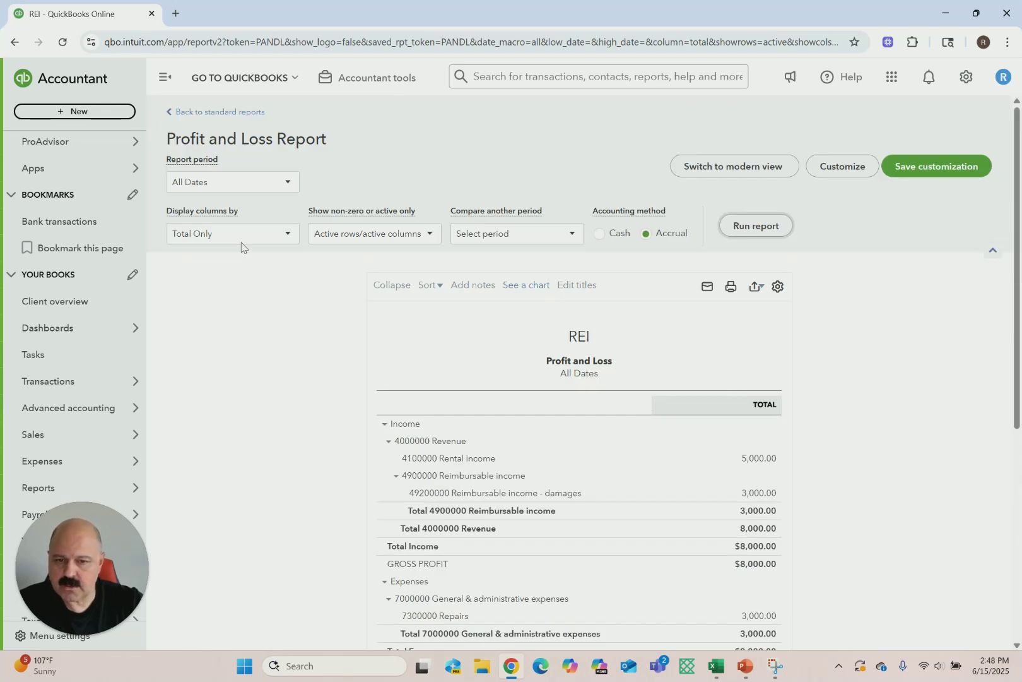
Run the Balance Sheet for all dates and examine the operating account, trust account, tenant security deposits and net income
left_click(205, 113)
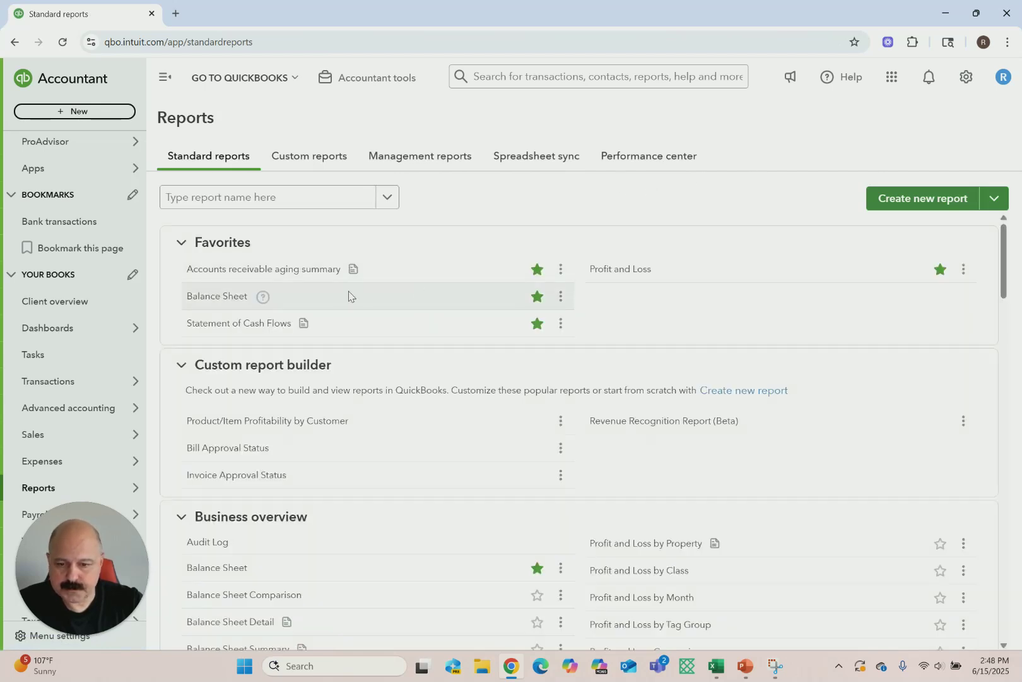
left_click(211, 297)
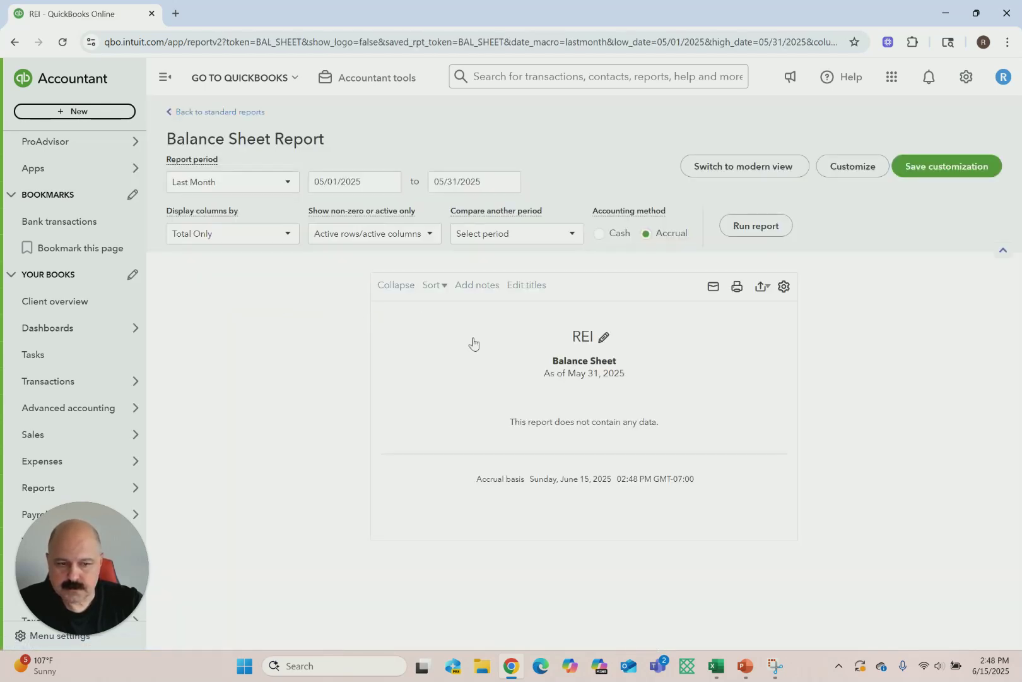
left_click(287, 182)
scroll(240, 262, "up", 5)
left_click(204, 207)
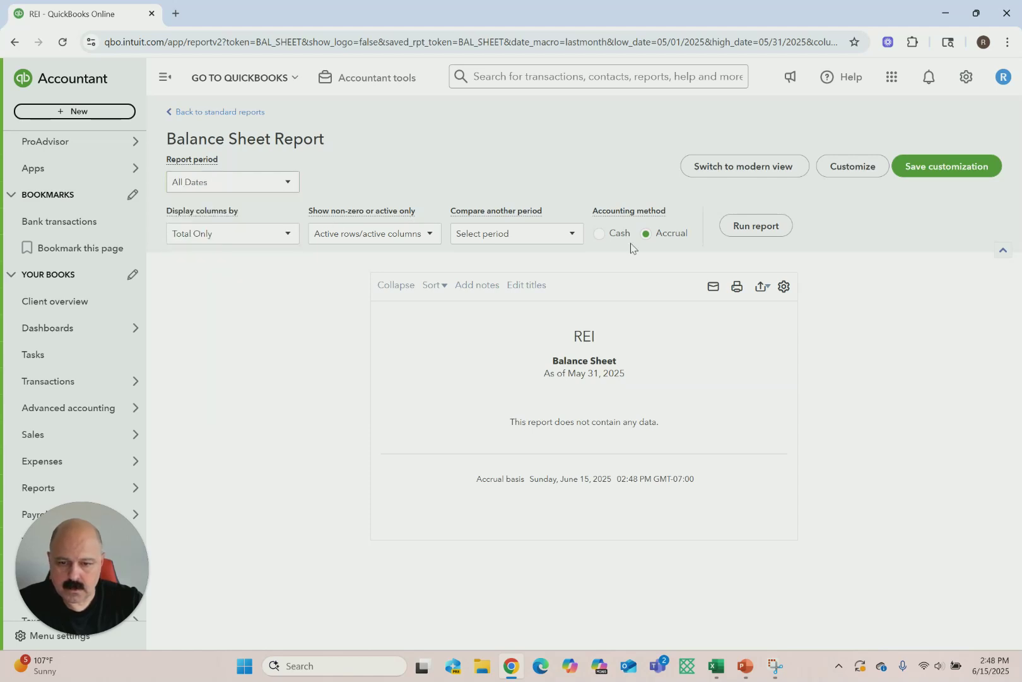
left_click(765, 229)
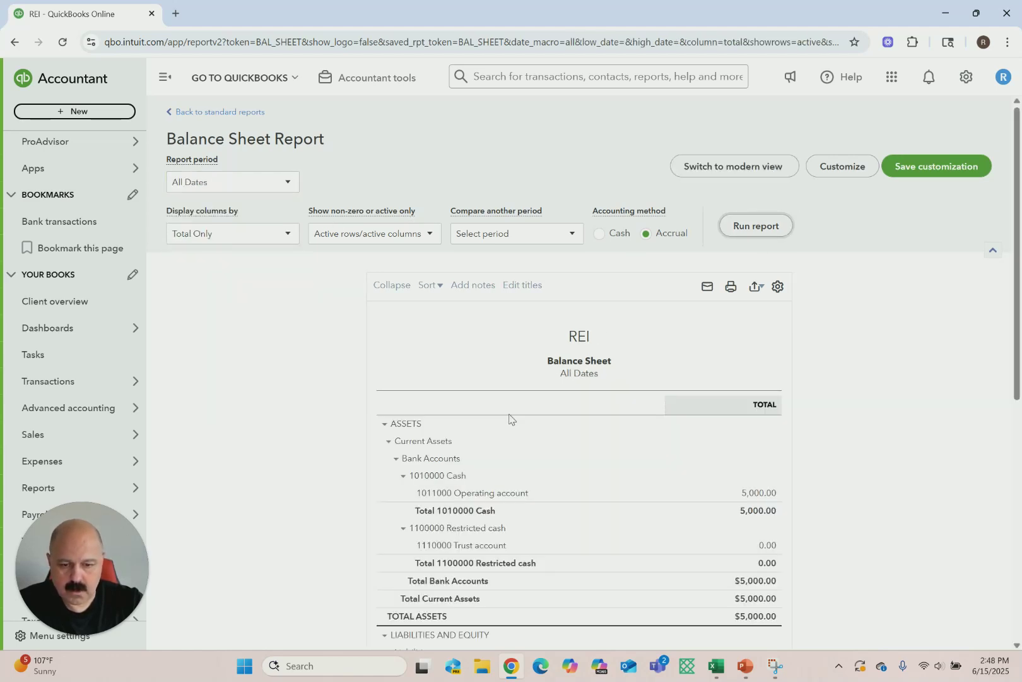
scroll(509, 417, "down", 1)
scroll(510, 419, "down", 1)
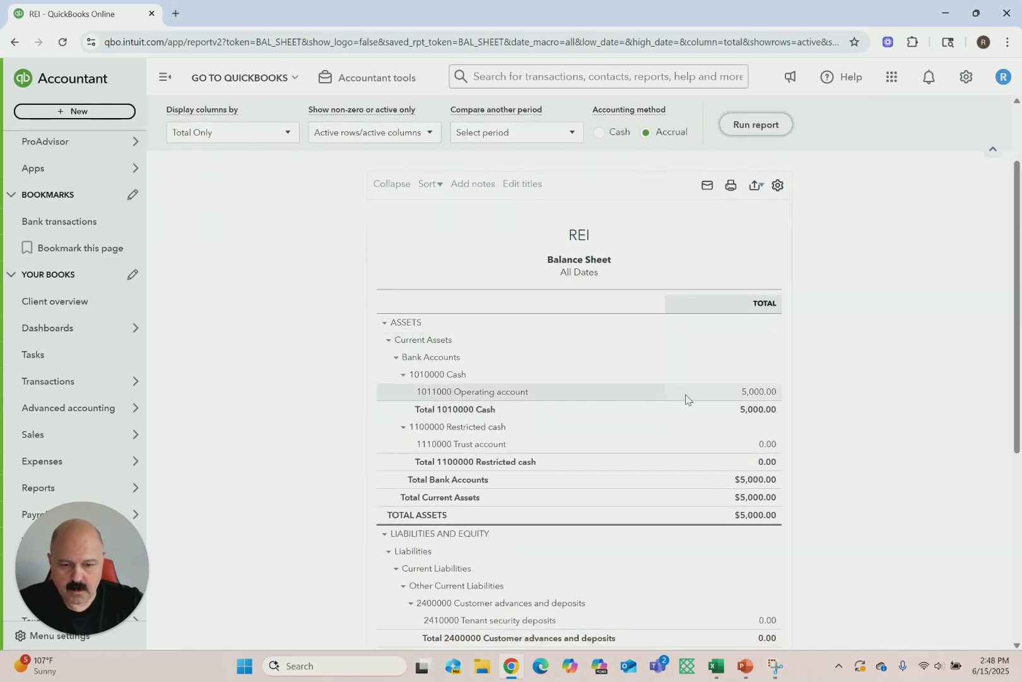
scroll(760, 401, "down", 5)
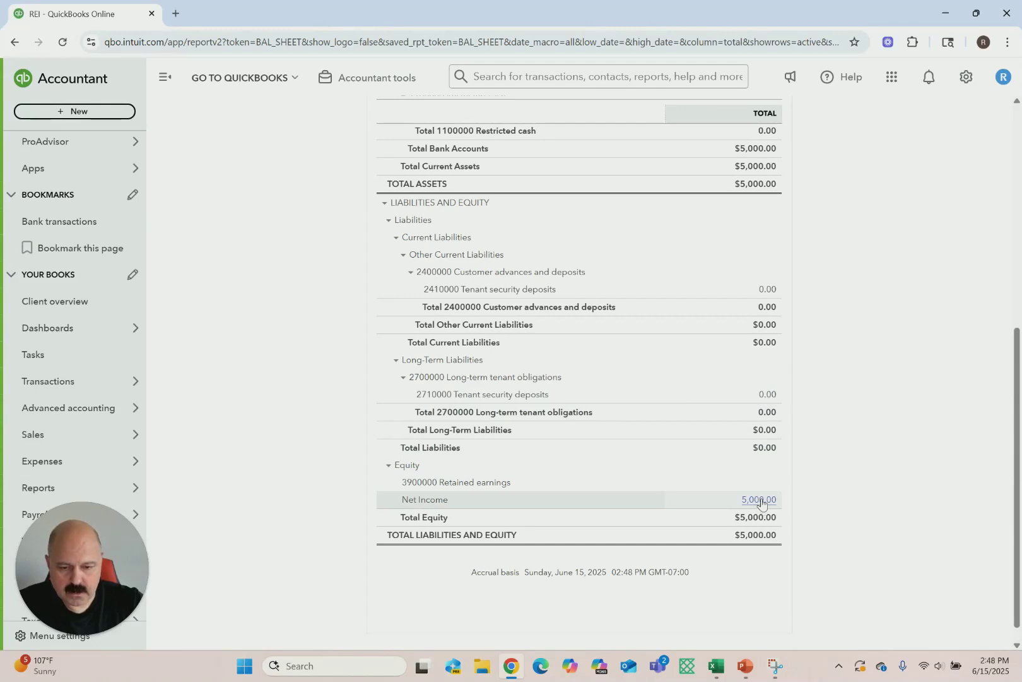
scroll(763, 438, "up", 5)
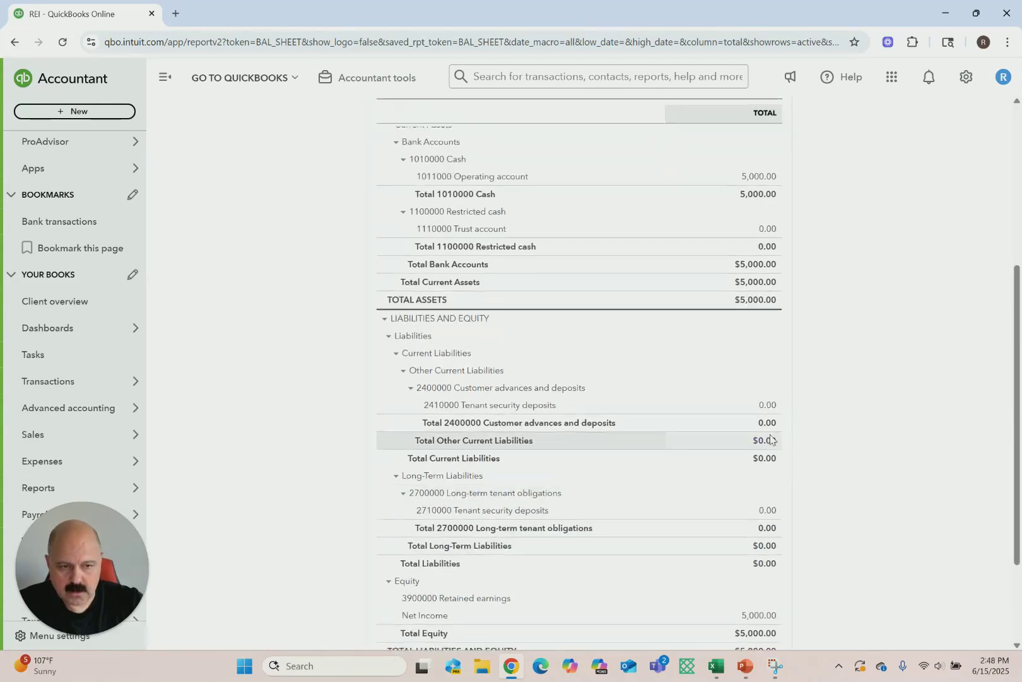
scroll(214, 379, "up", 2)
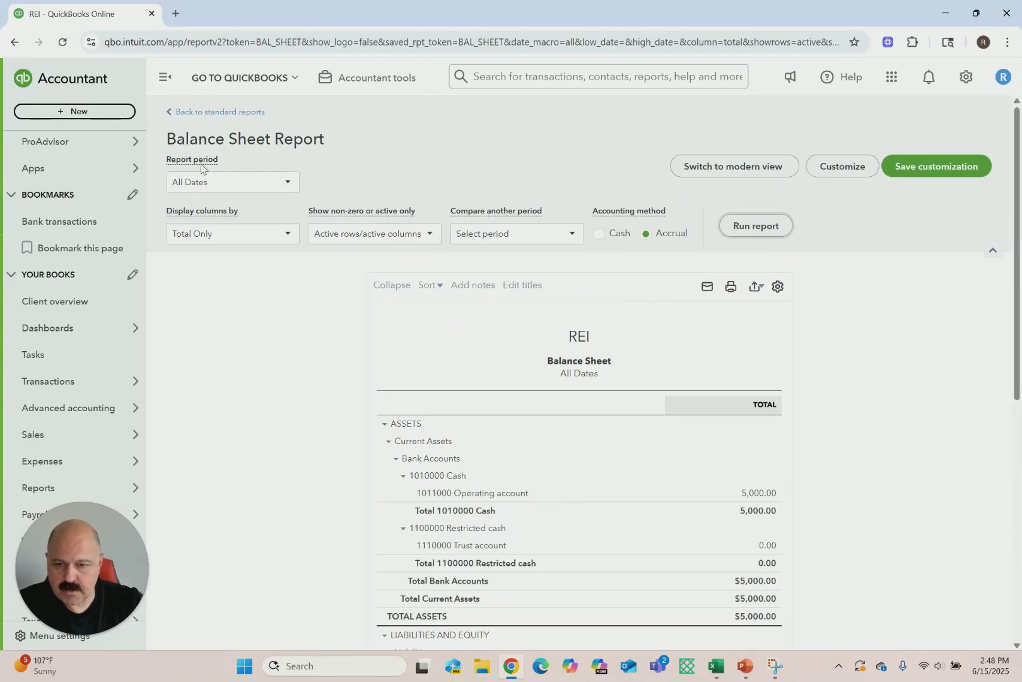
Return to the standard reports and open the Statement of Cash Flows from the favorites
left_click(191, 113)
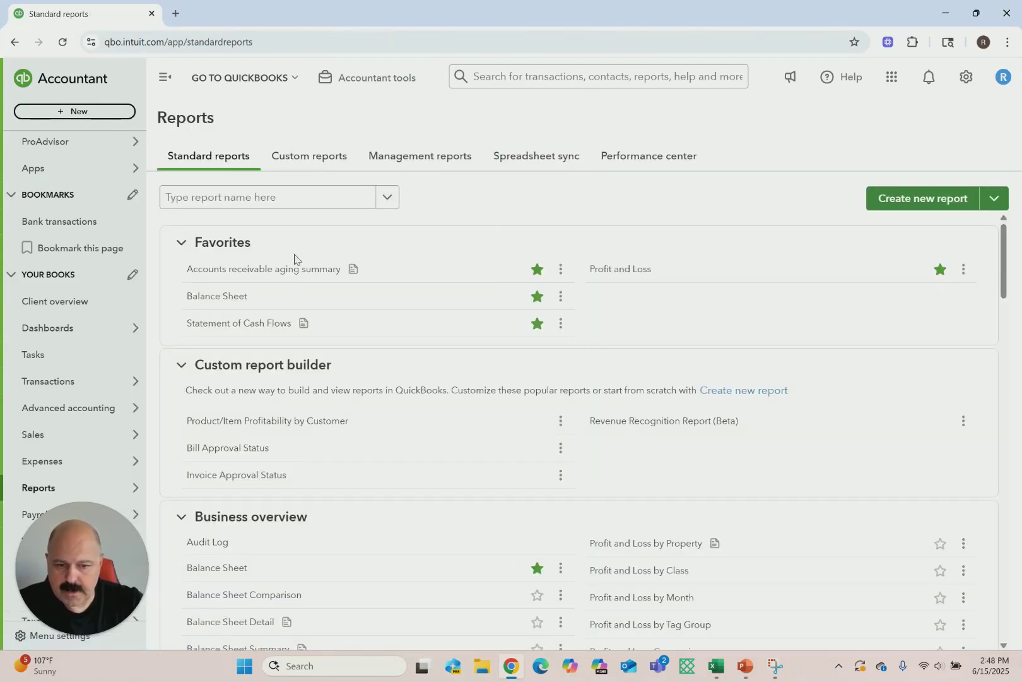
left_click(236, 325)
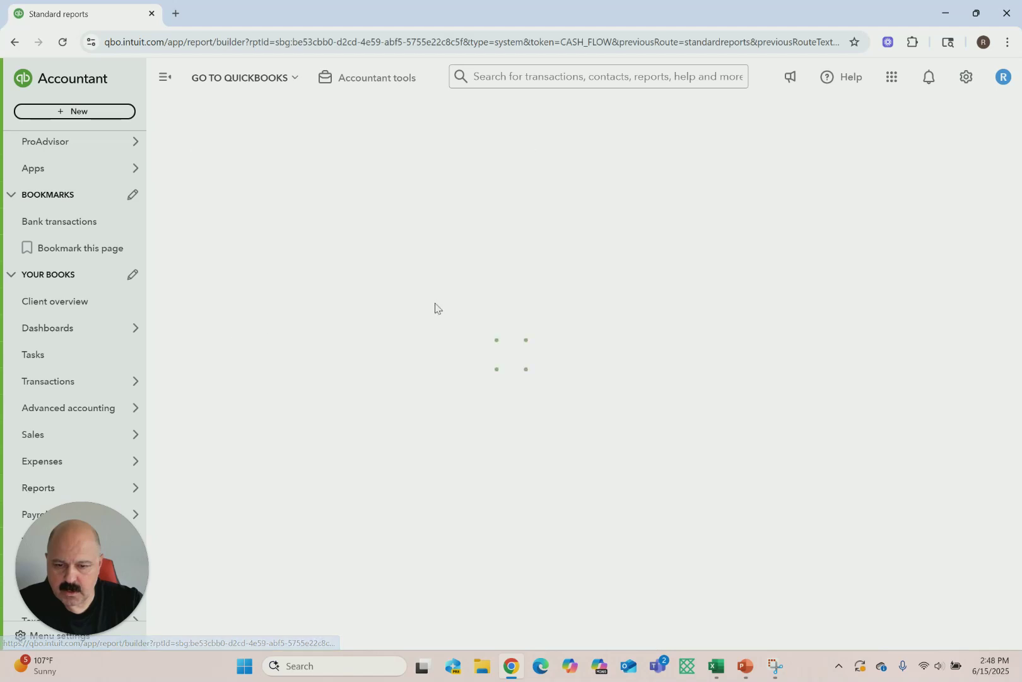